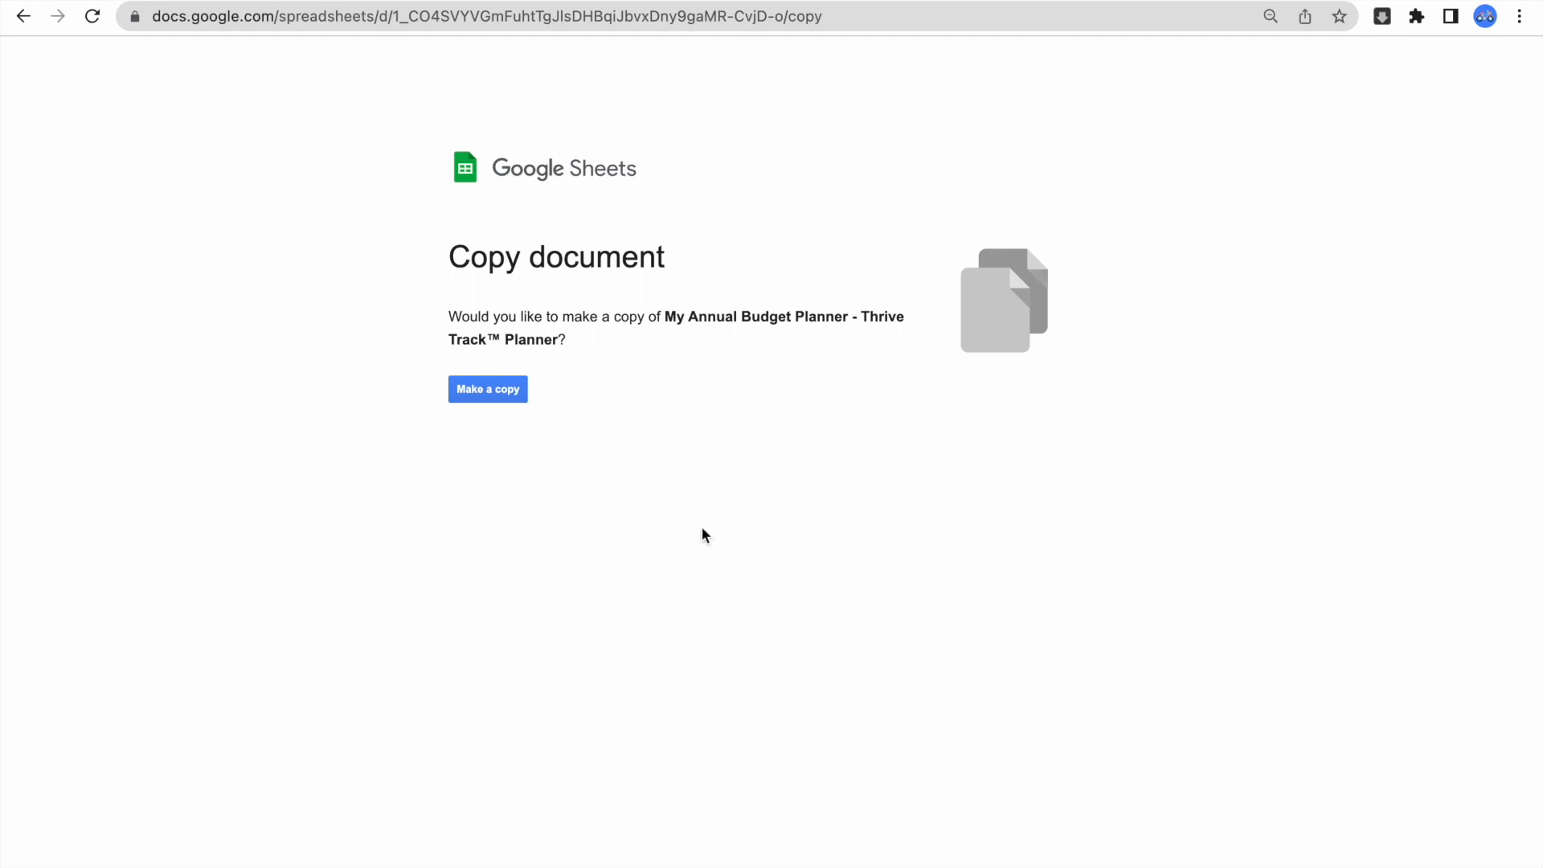
Step: Make a copy of the My Annual Budget Planner template and look over its instructions sheet
click(487, 390)
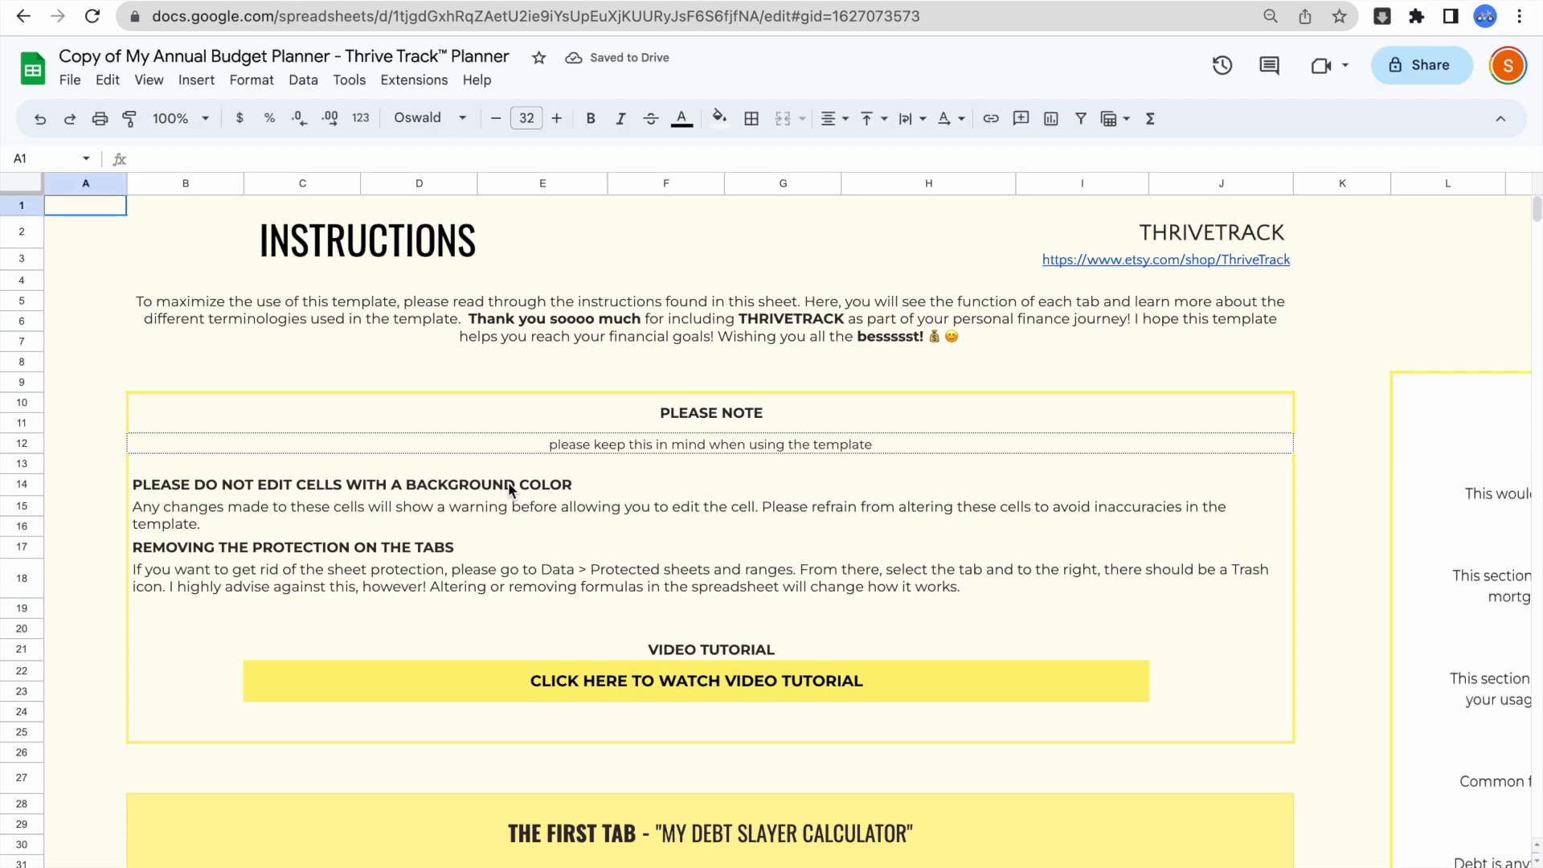
scroll(508, 482, down, 1)
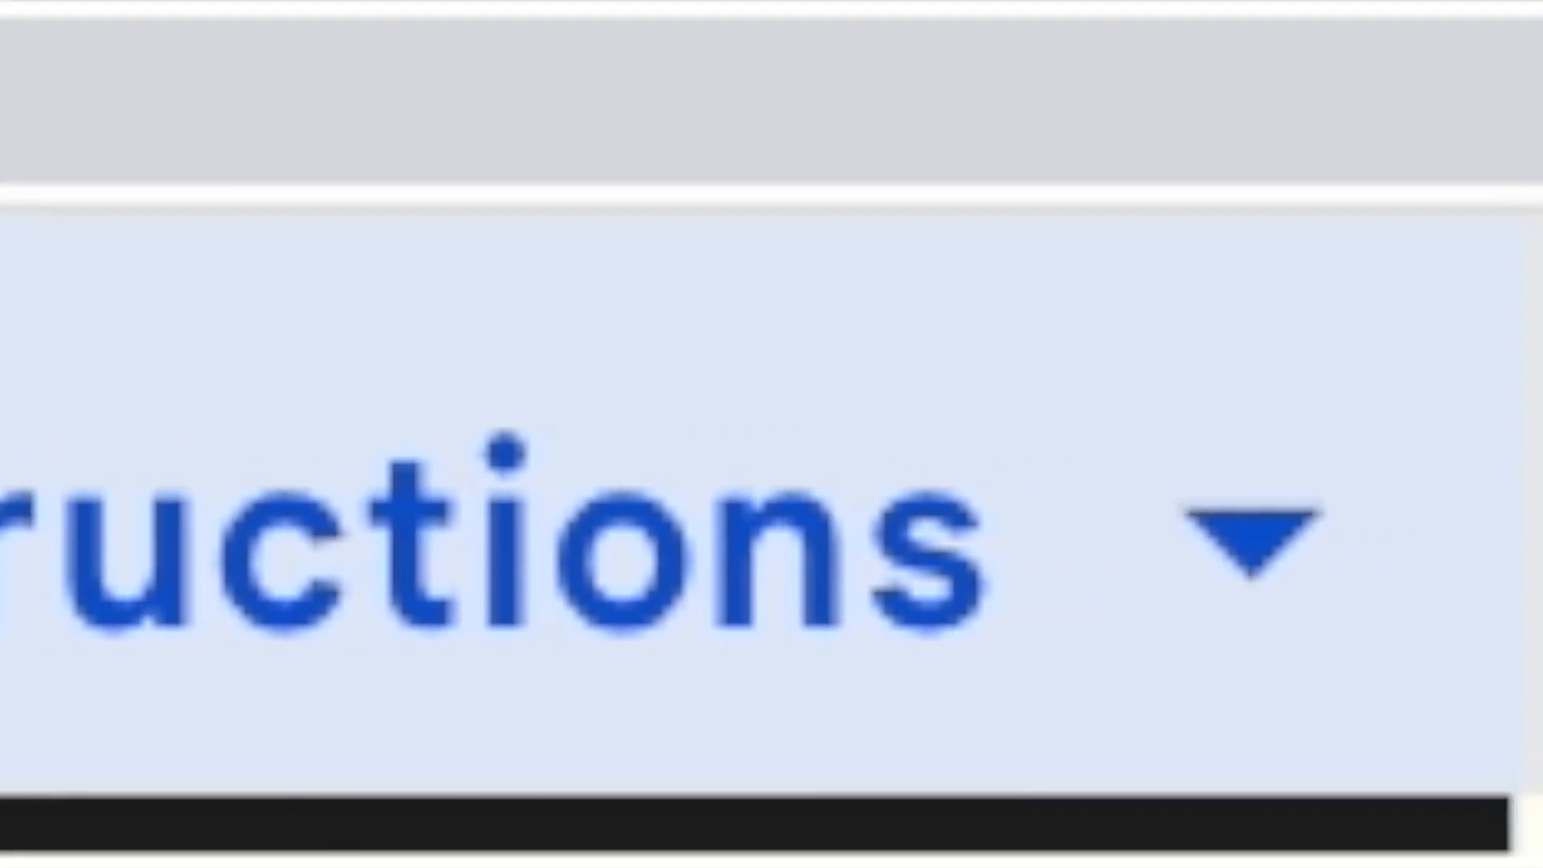
key(alt+Down)
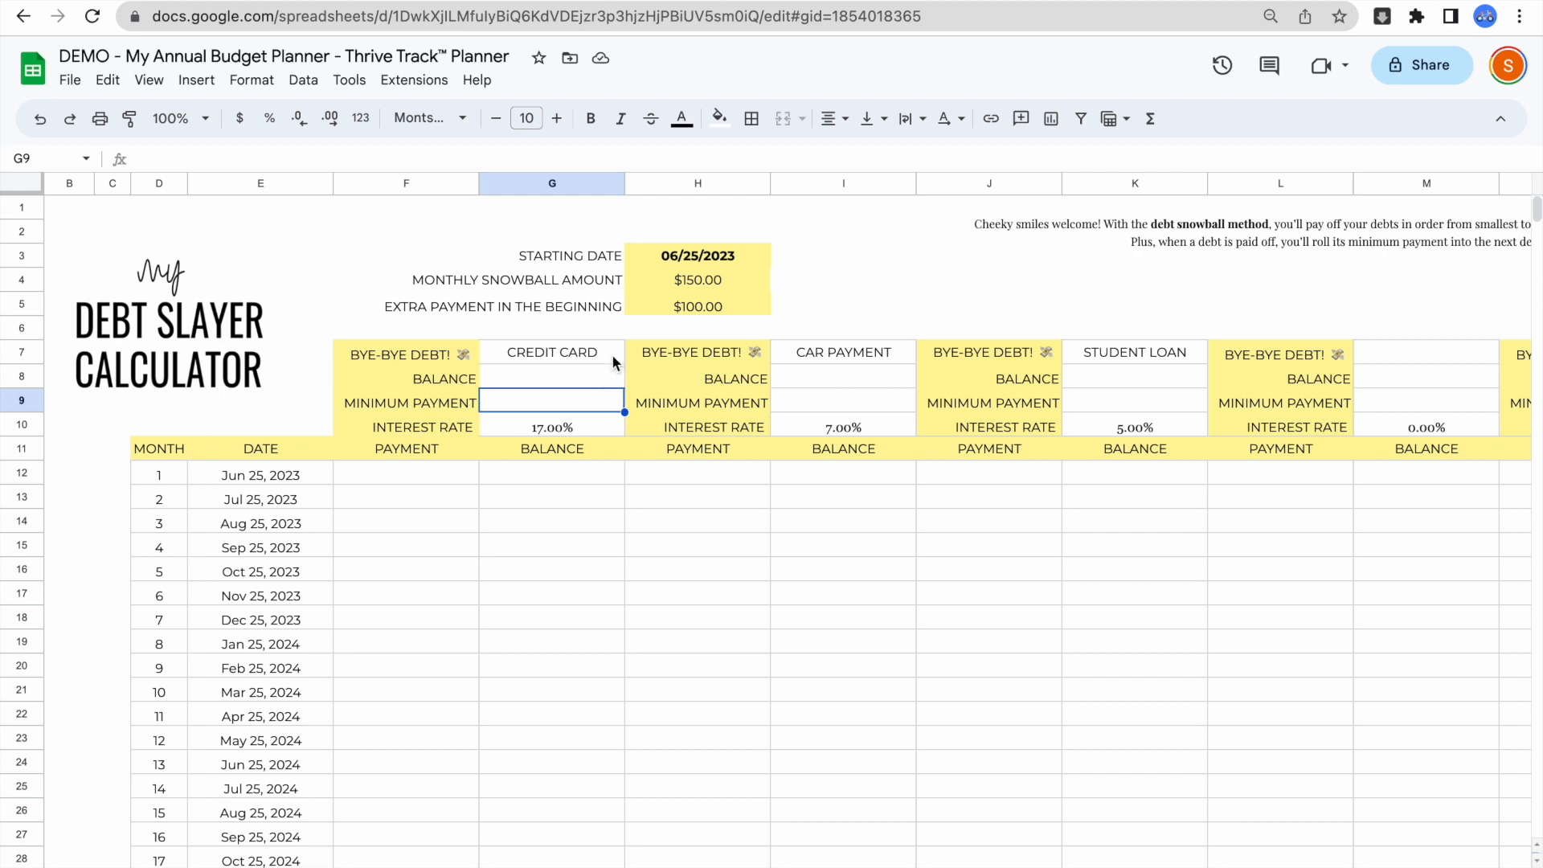
Step: Examine the starting date, monthly snowball amount and initial extra payment cells of the Debt Slayer Calculator
click(745, 254)
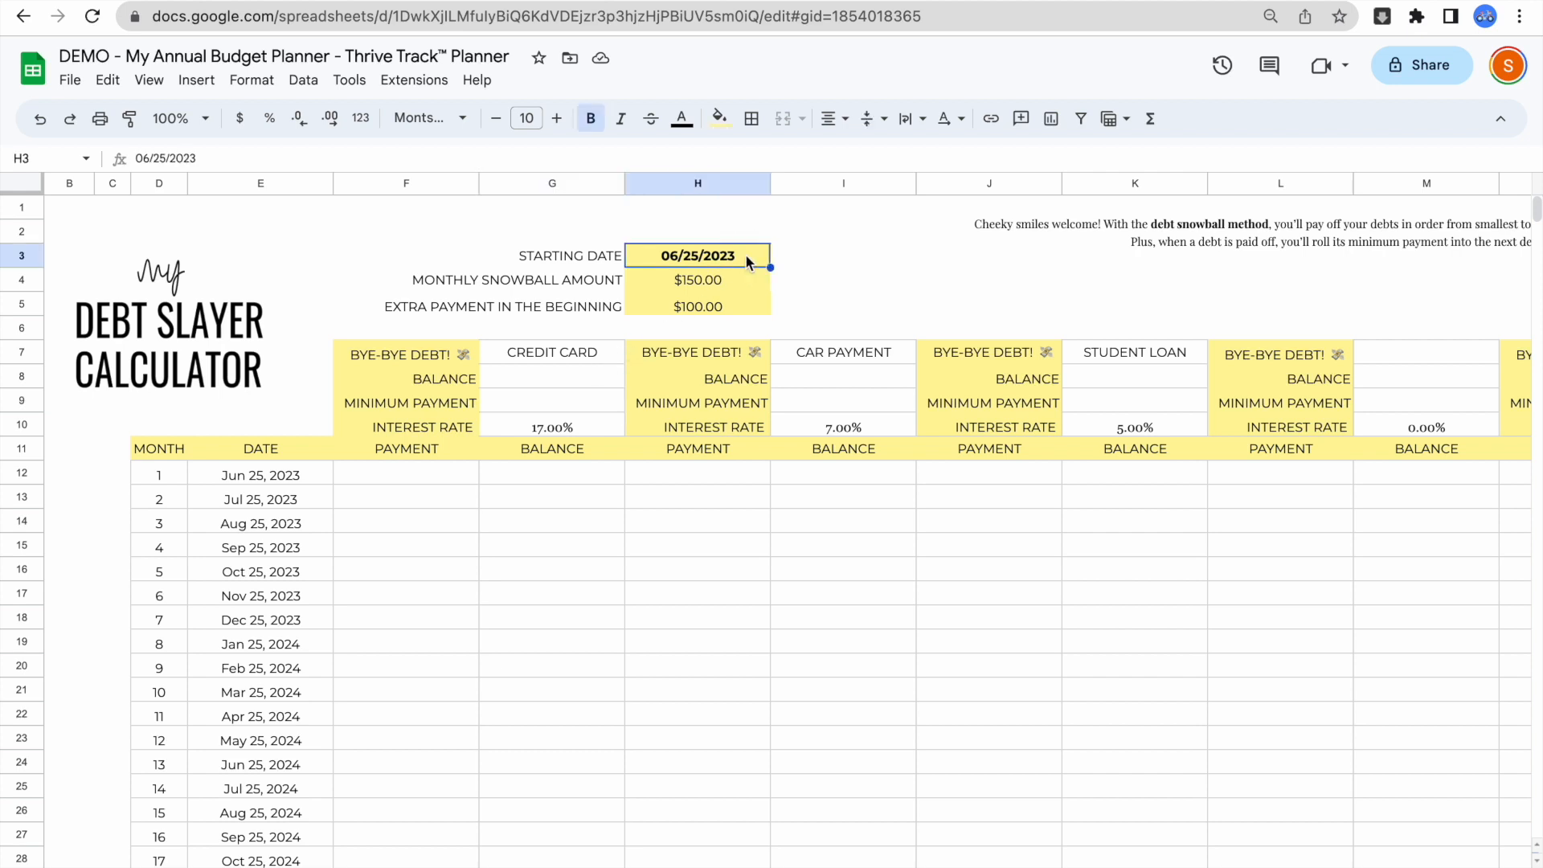
click(731, 285)
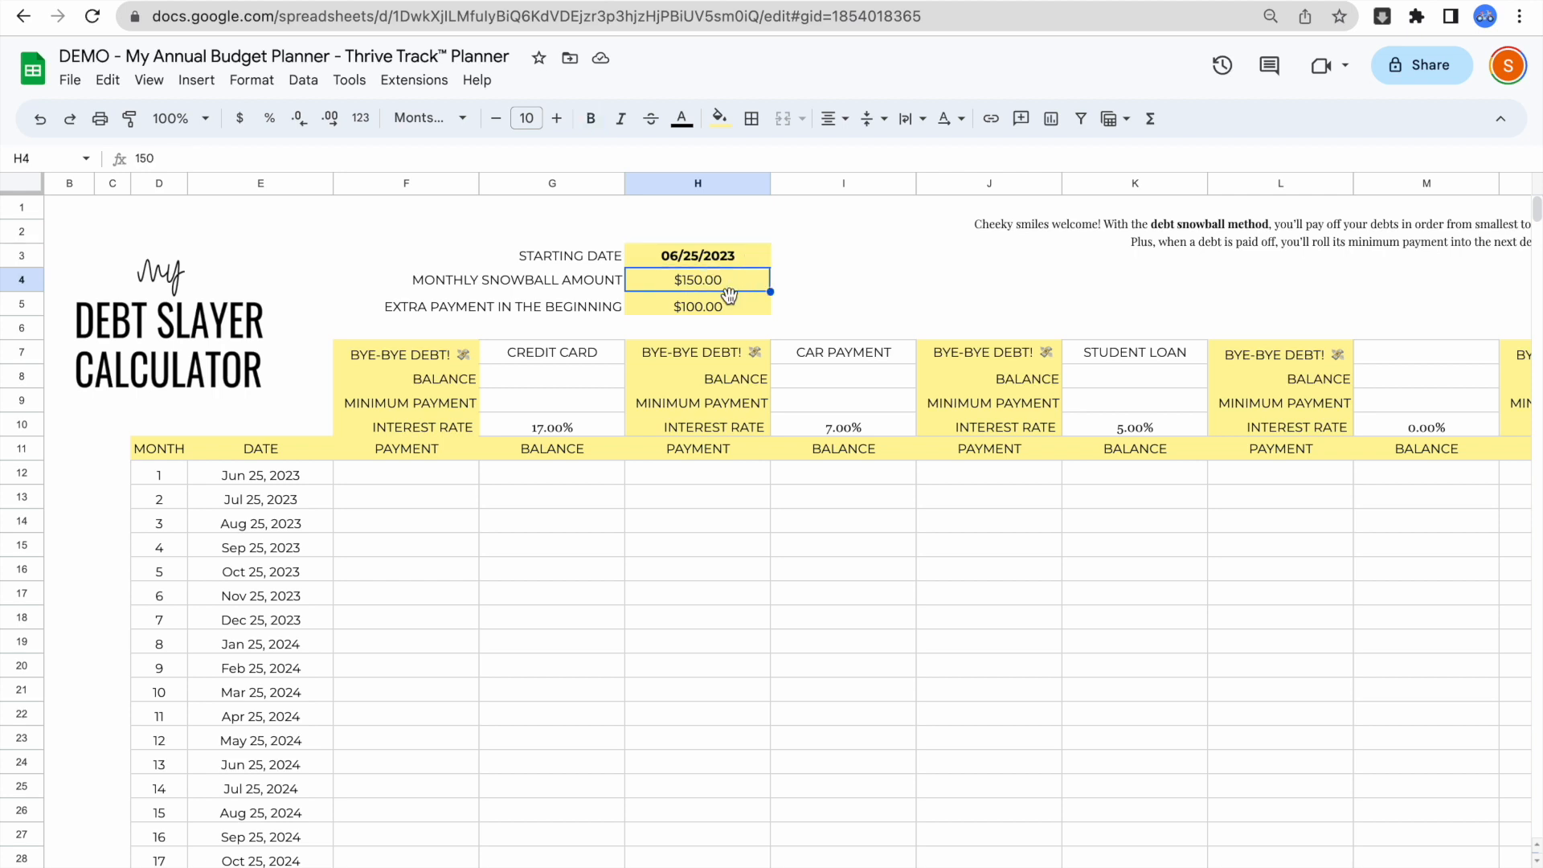
click(730, 309)
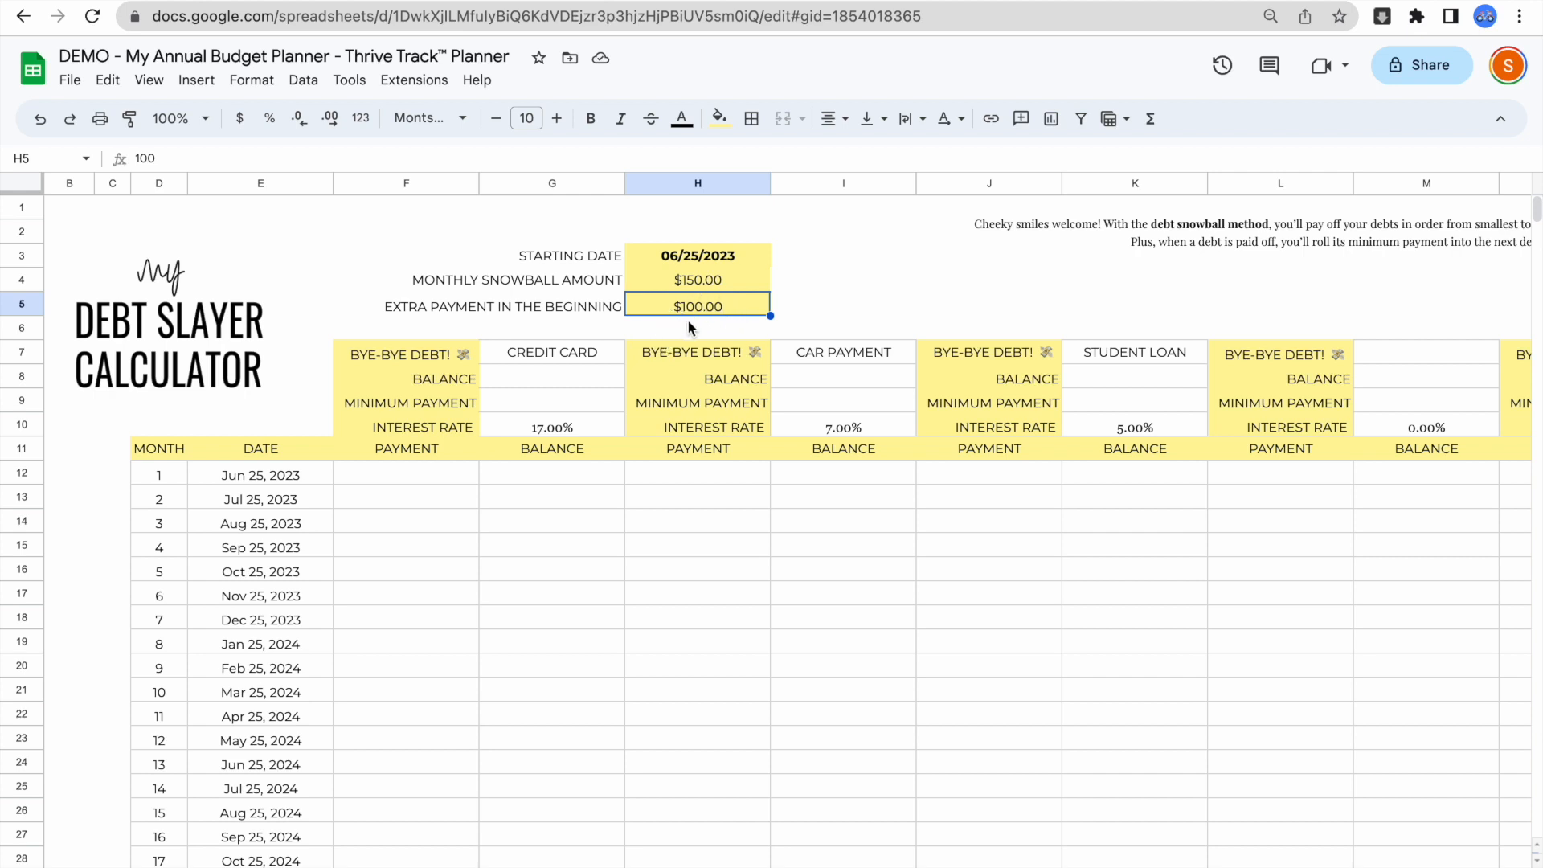
Step: Enter debt balances of 500 for the credit card, 5000 for the car payment and 10000 for the student loan
click(568, 381)
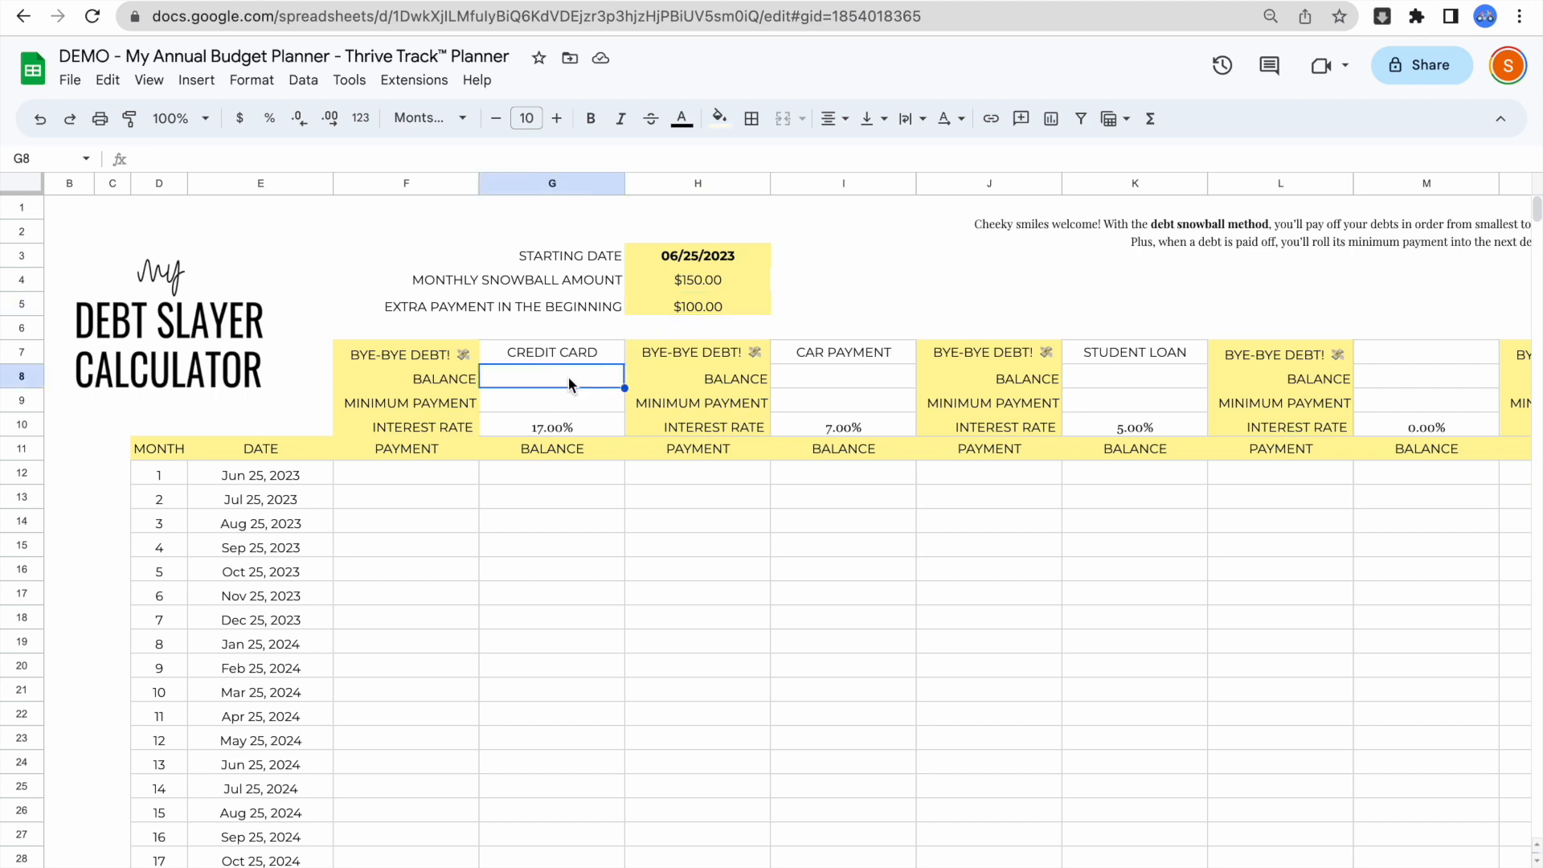
text(500)
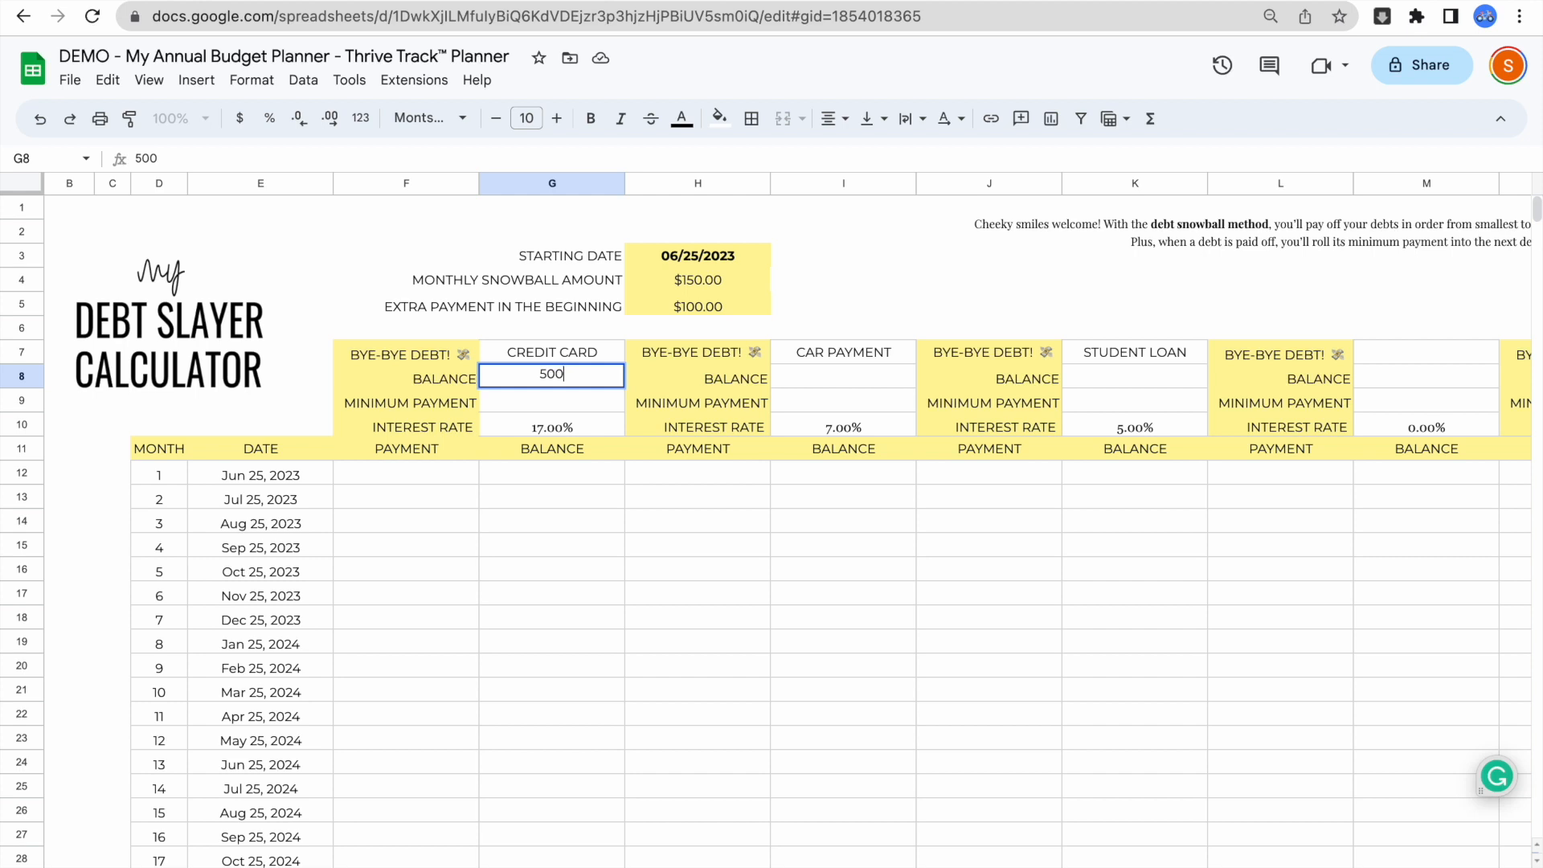
click(794, 382)
text(5000)
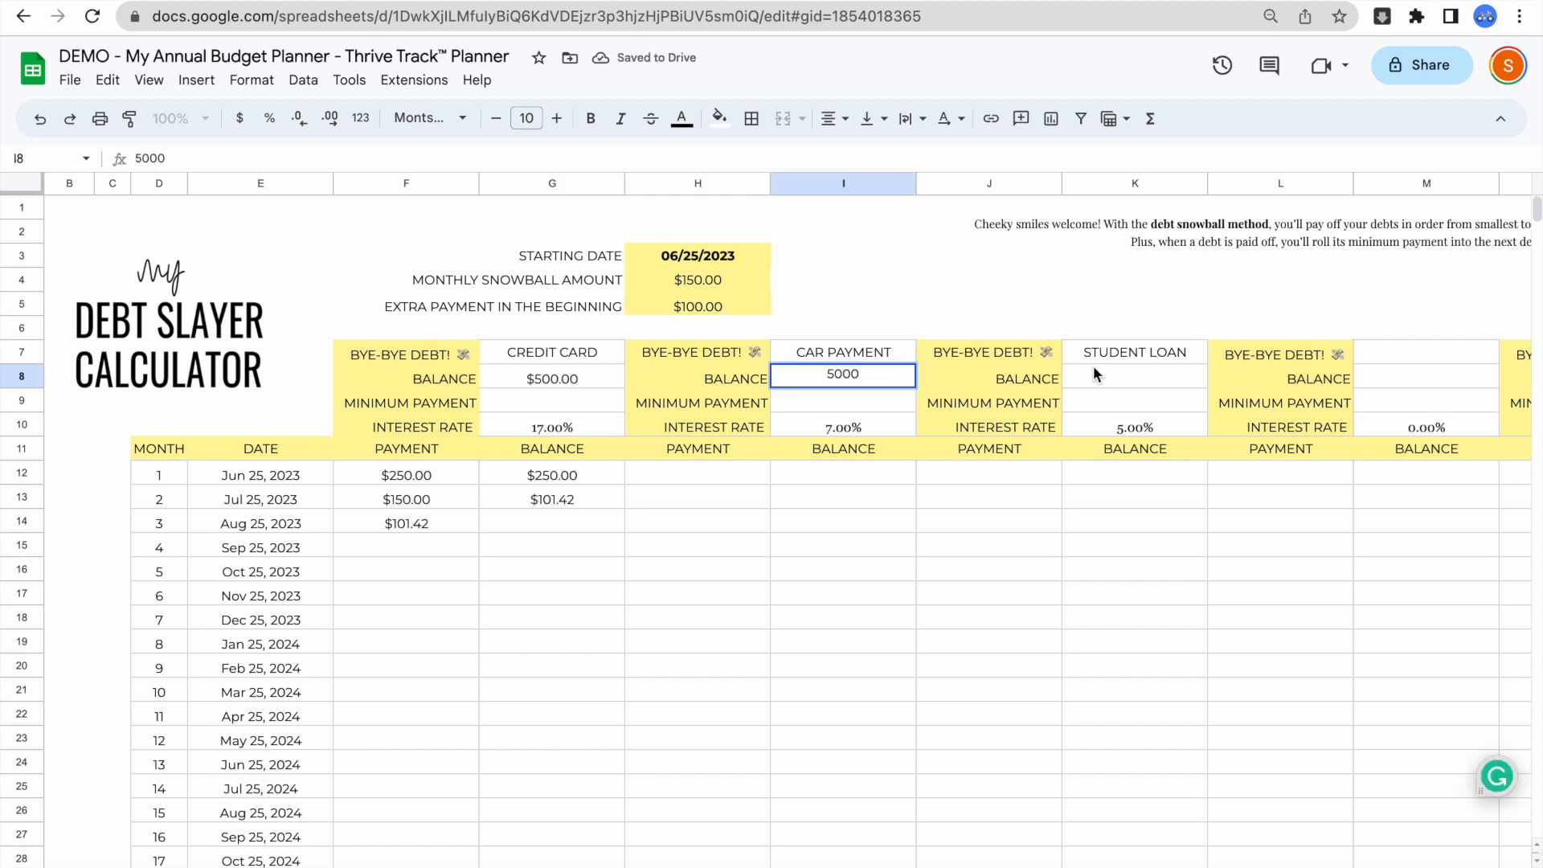
click(1112, 379)
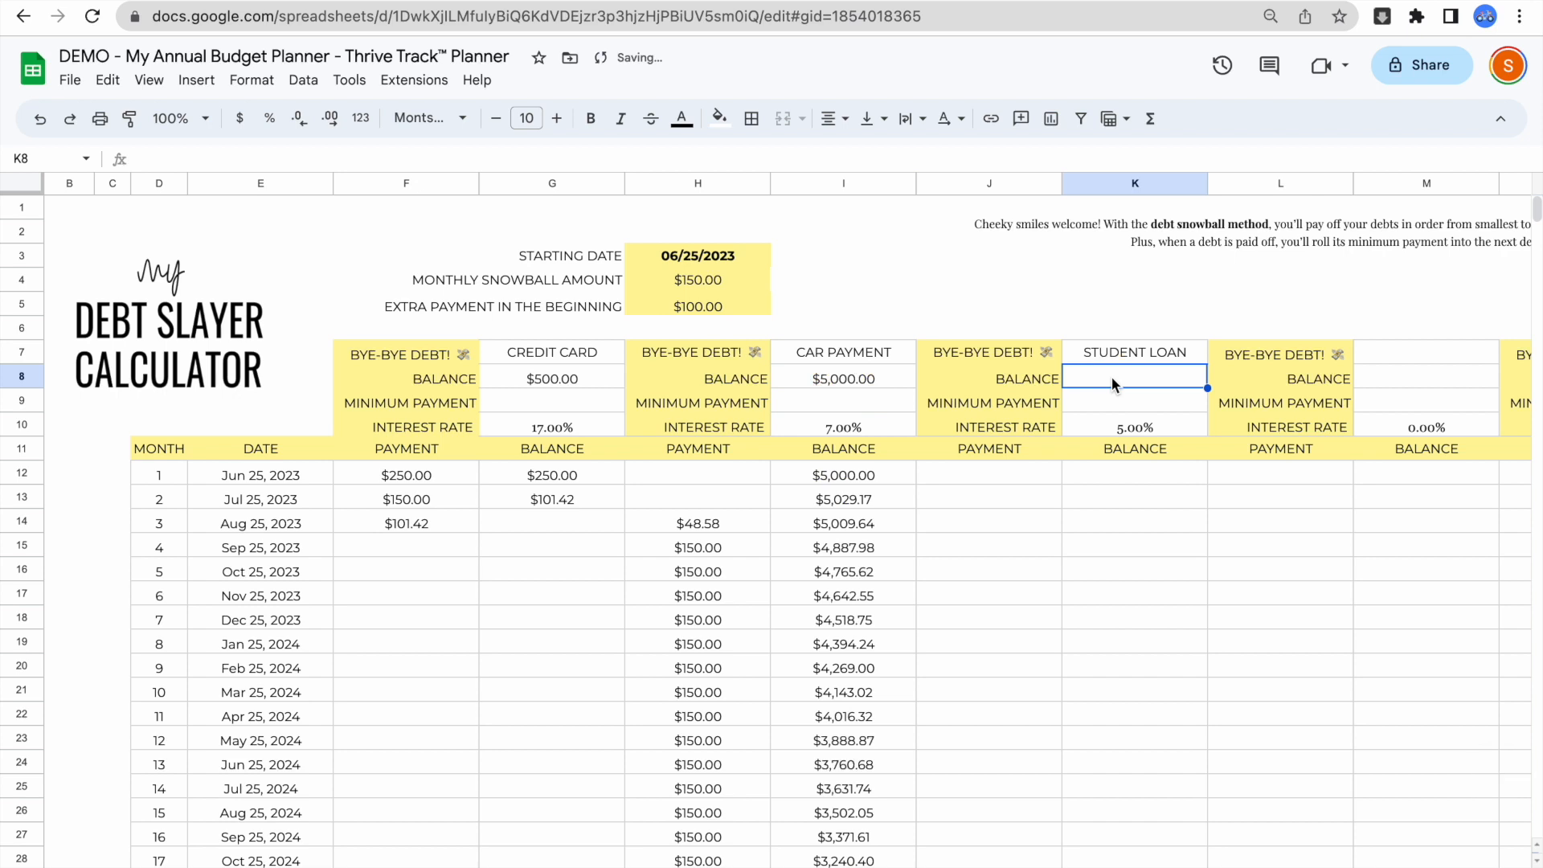
text(10000)
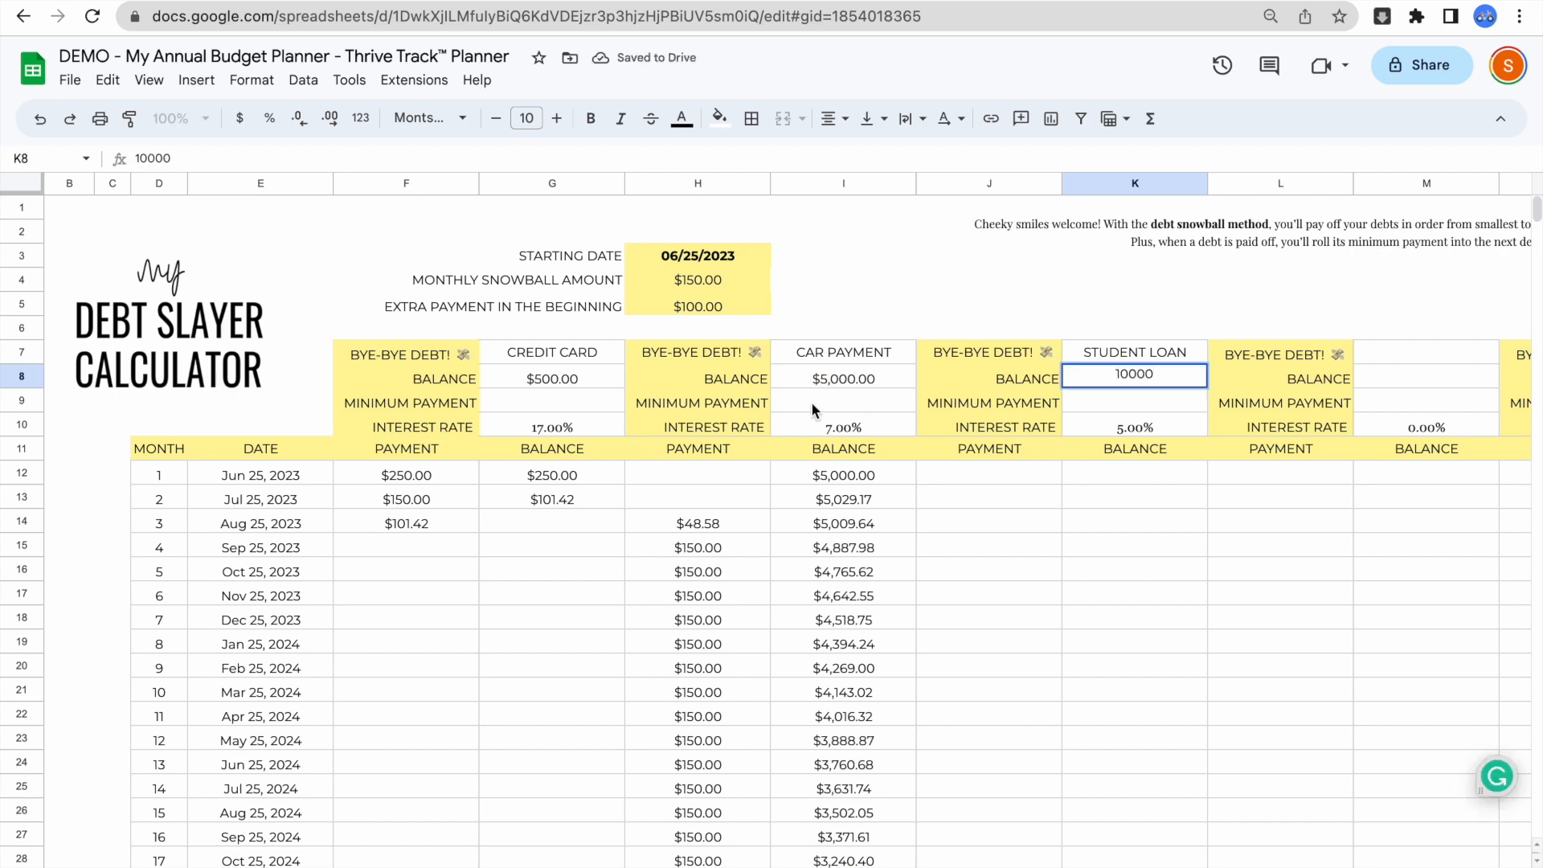
Step: Enter minimum payments of 50 for the credit card, 100 for the car payment and 1000 for the student loan
click(551, 400)
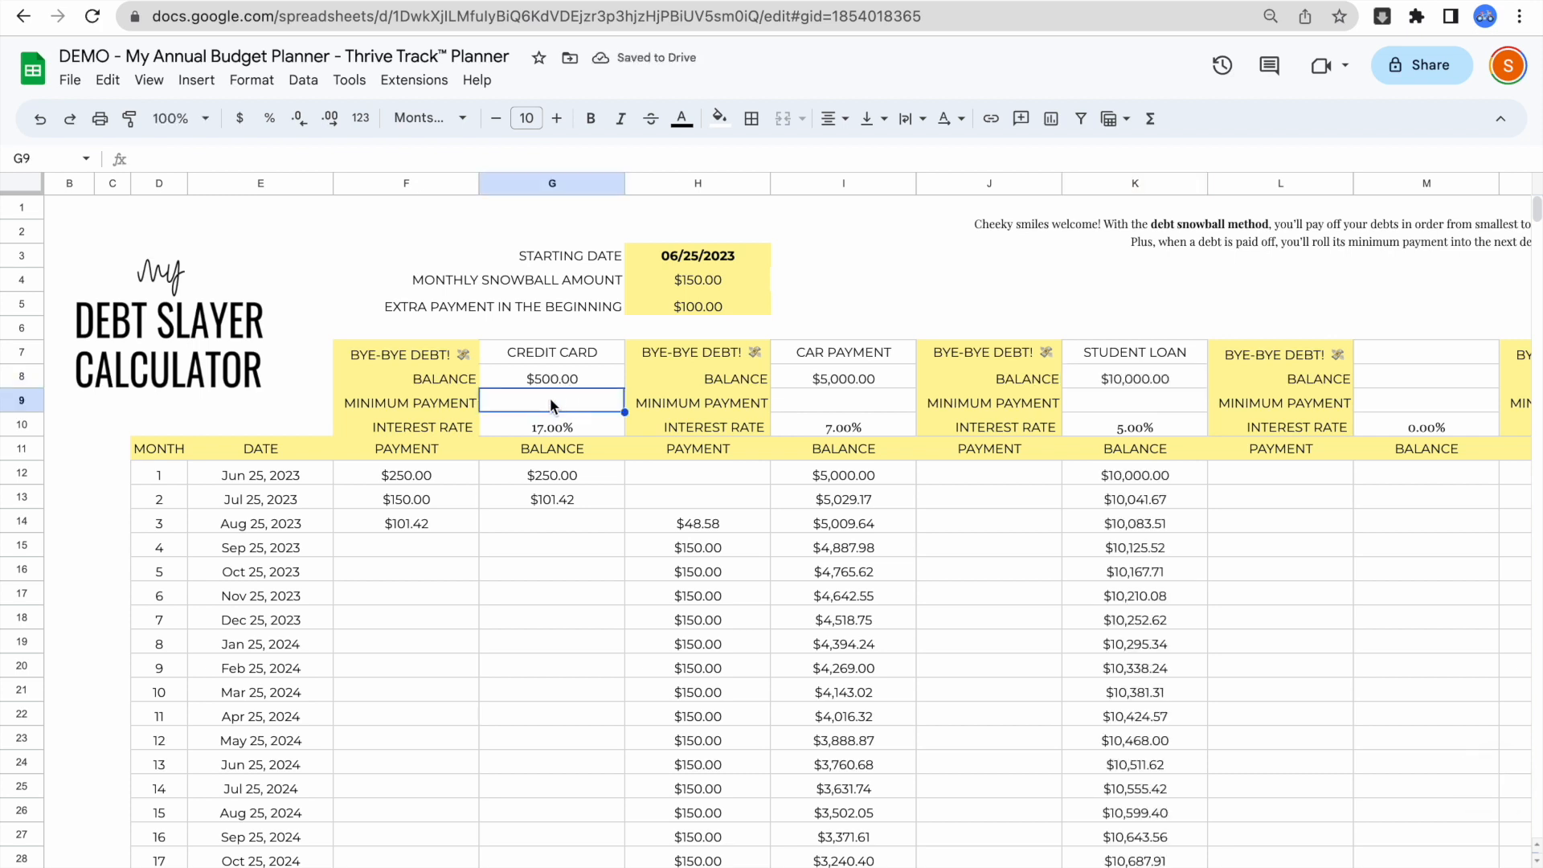
text(50)
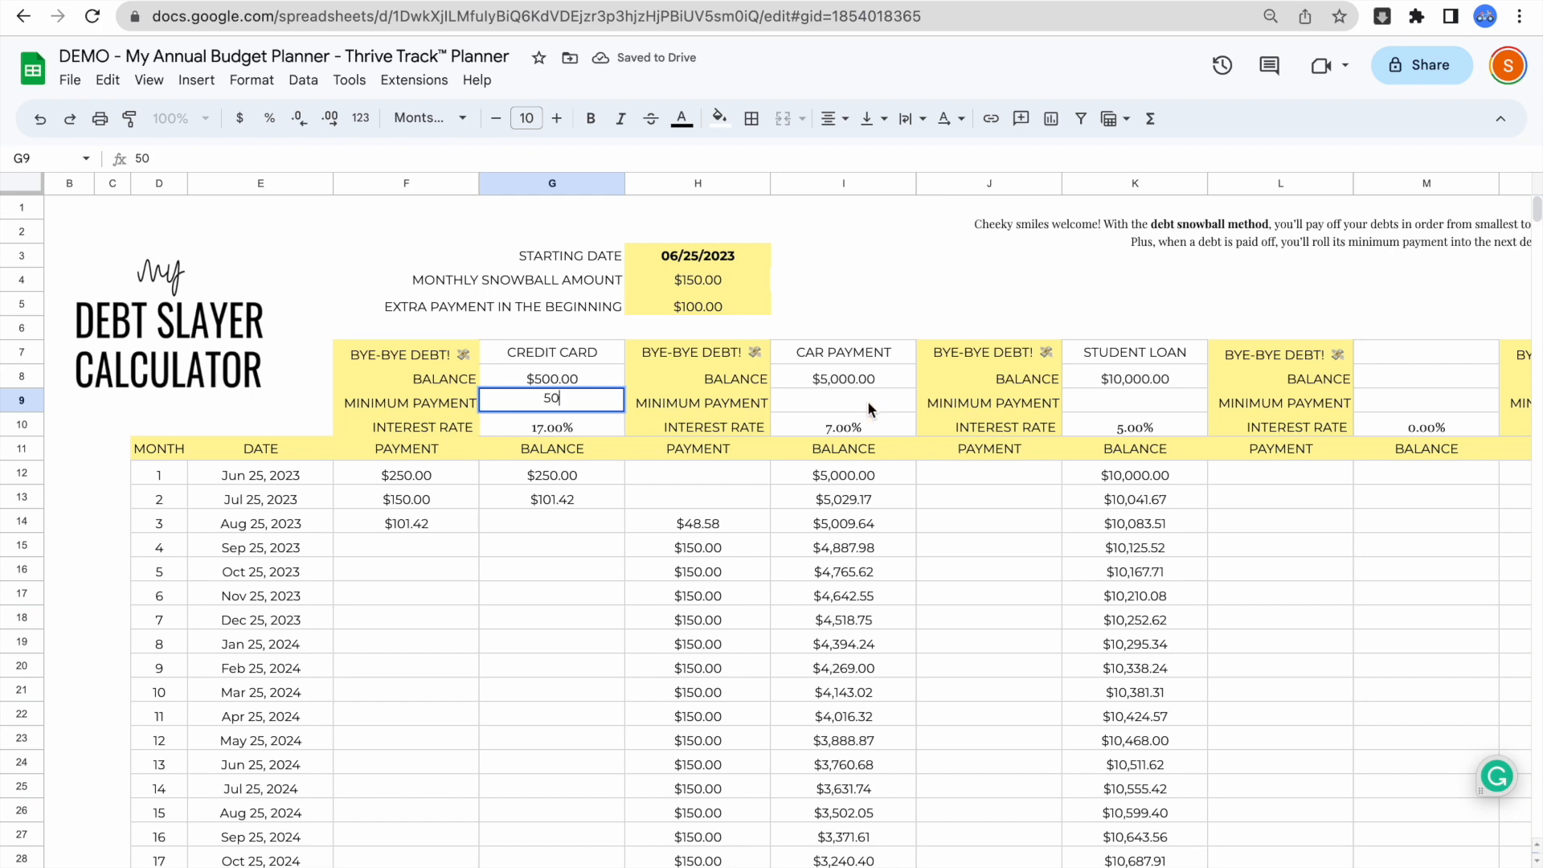
click(871, 402)
text(100)
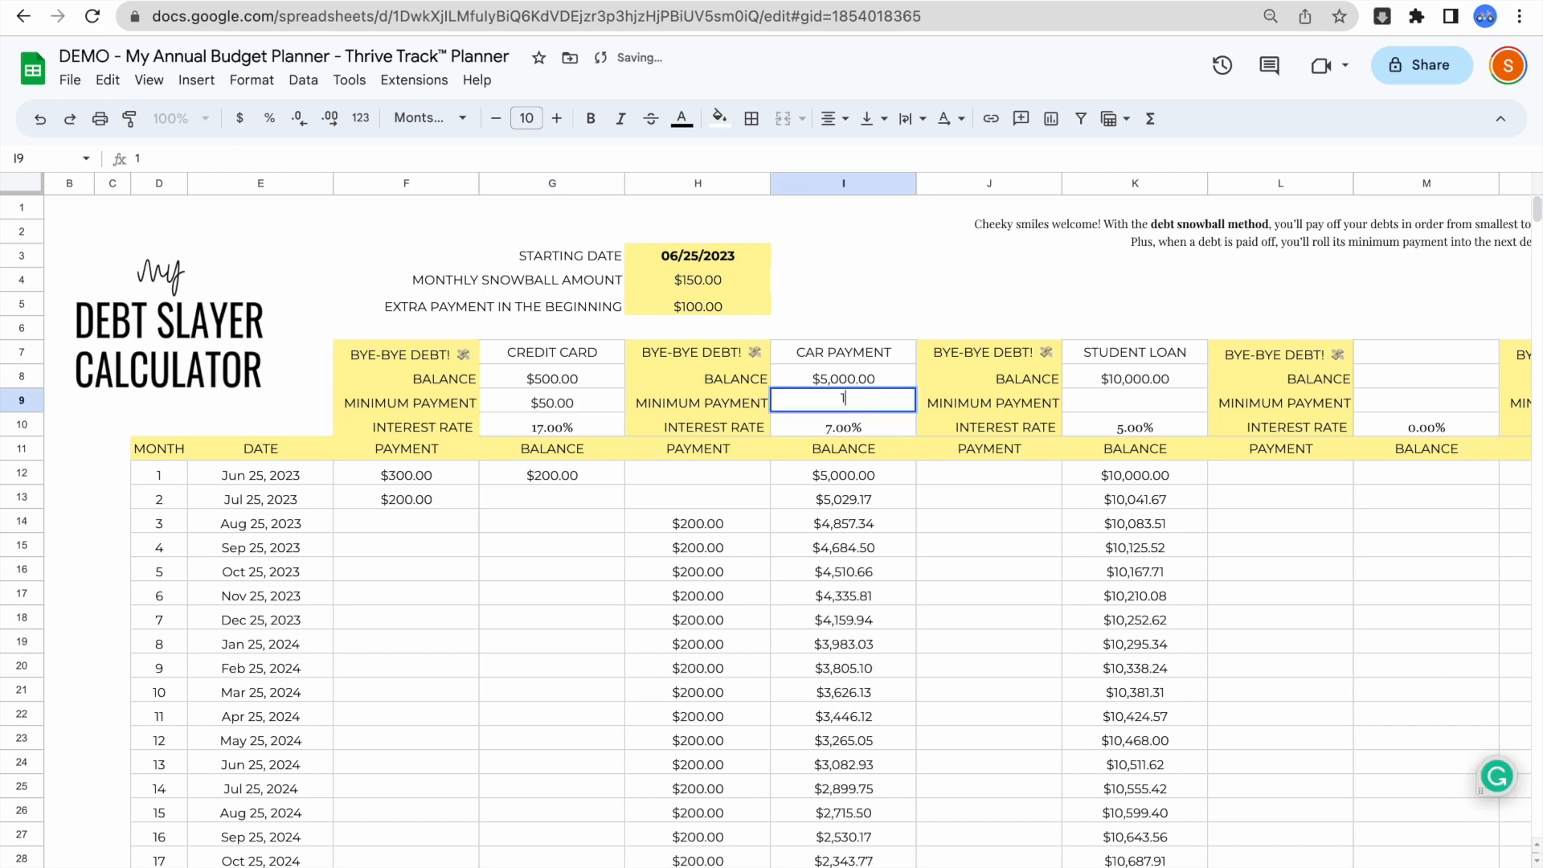
click(1136, 403)
text(1)
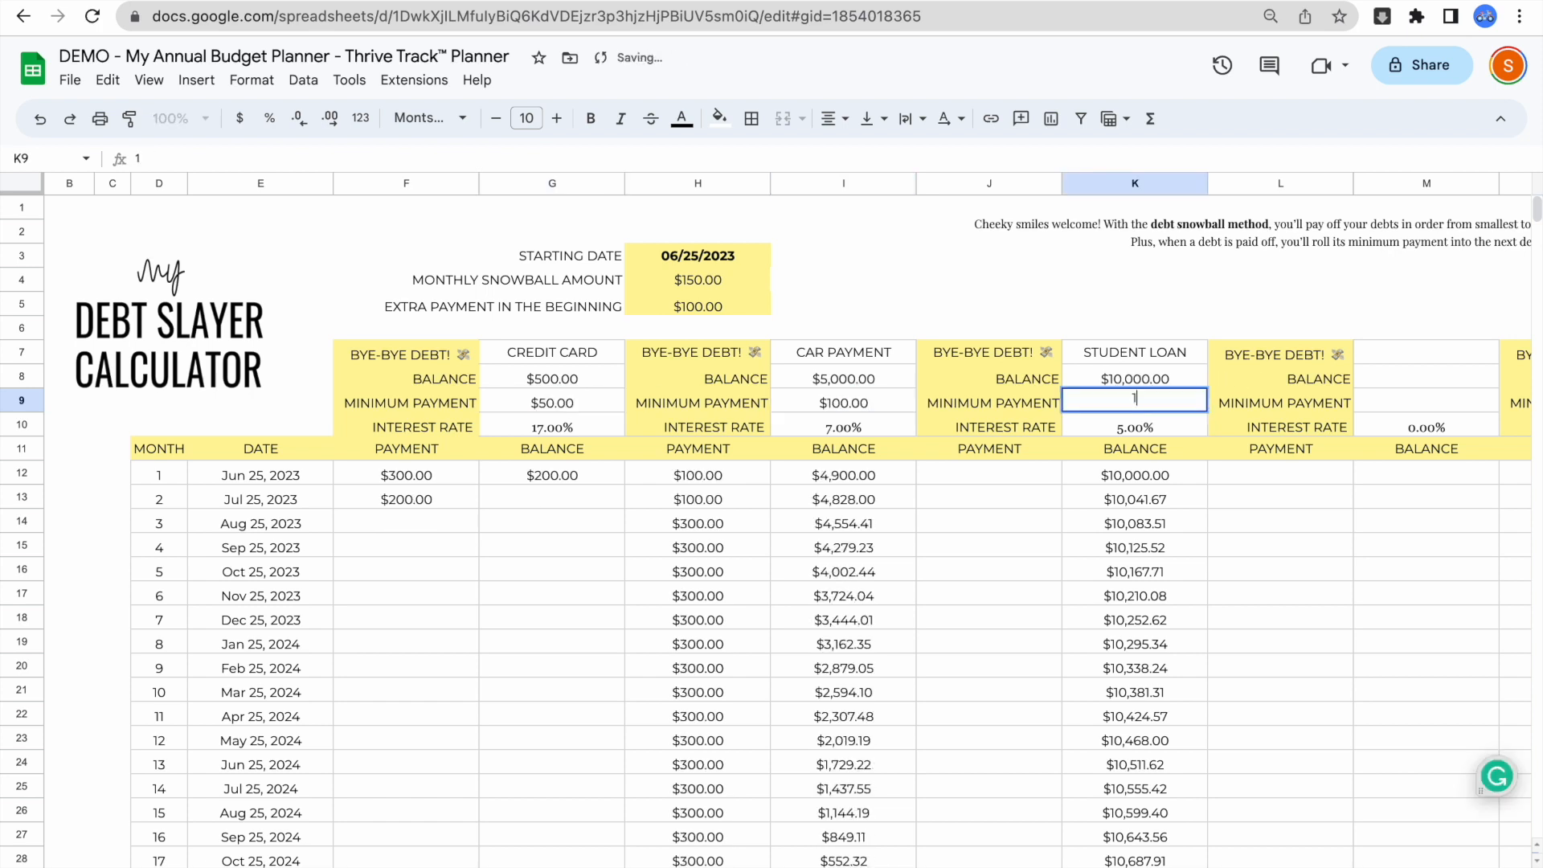
text(000)
click(1131, 421)
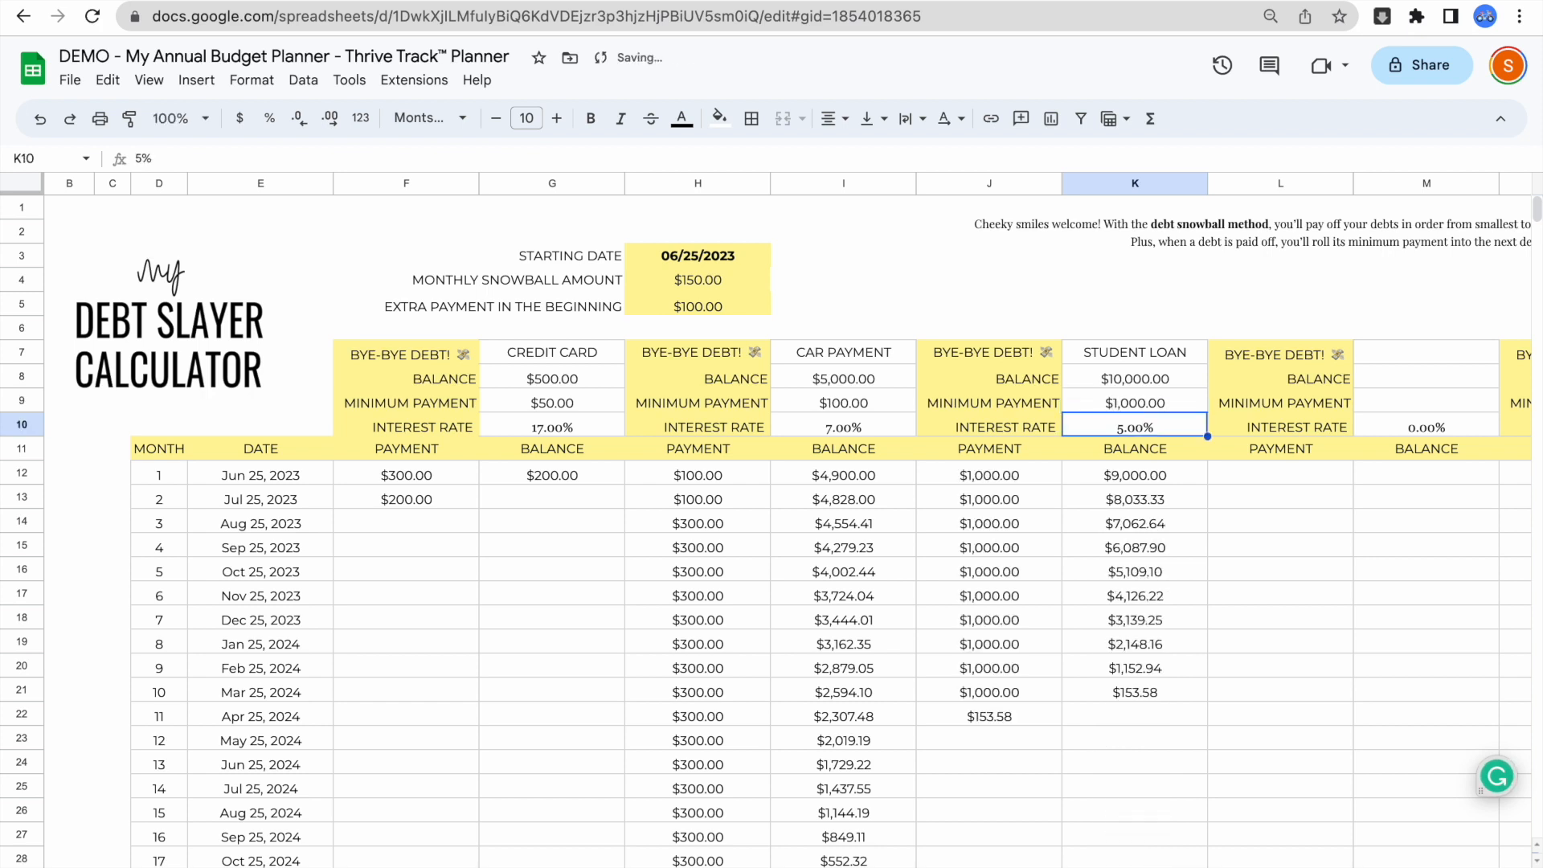
Step: Review the month-by-month payment and balance schedule for each of the three debts
scroll(383, 509, down, 2)
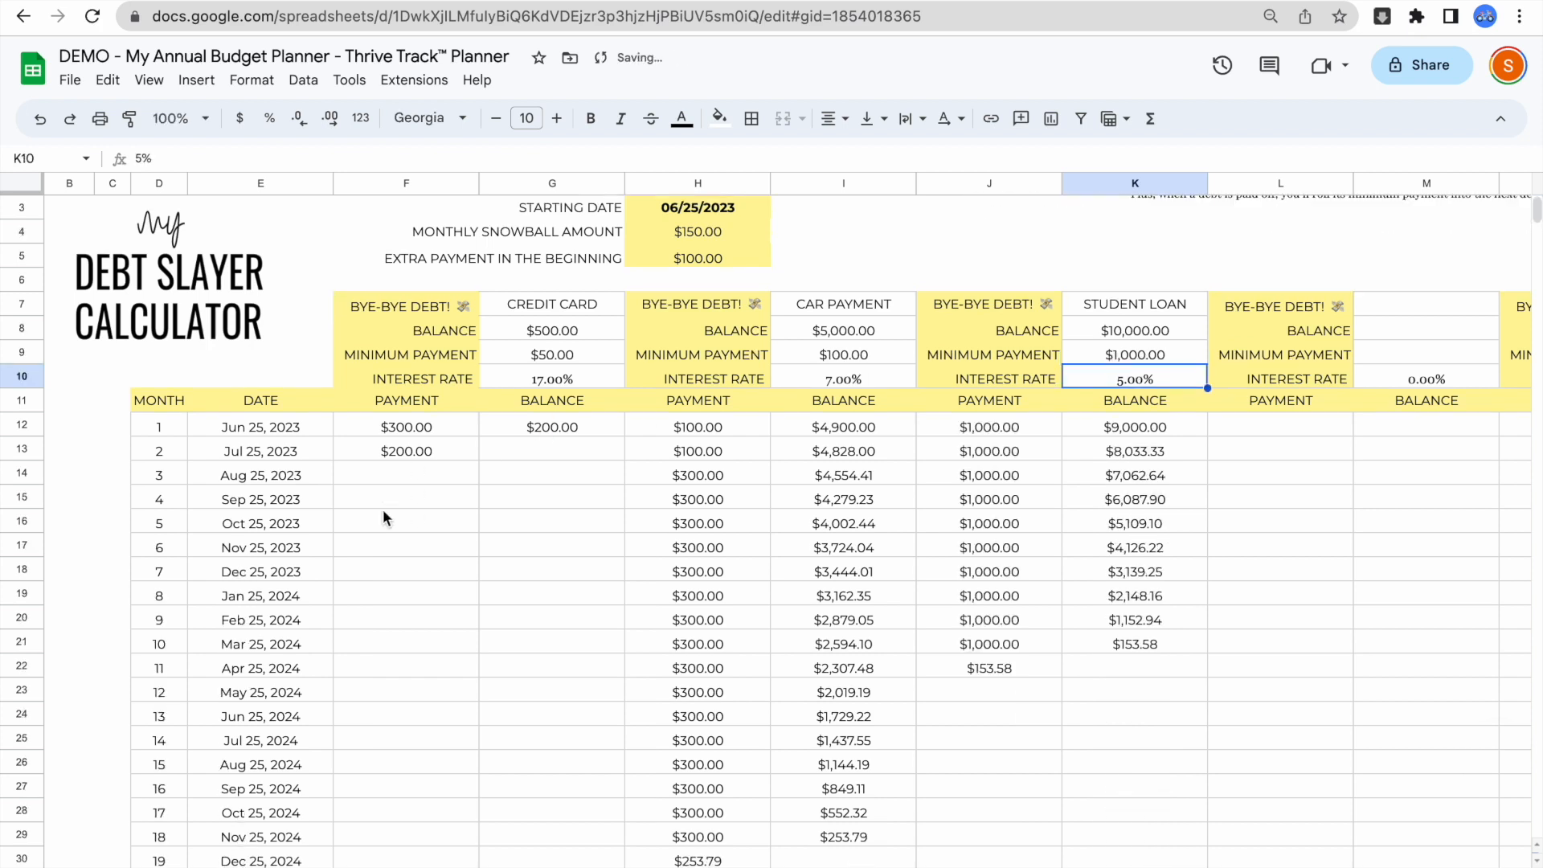
scroll(619, 498, down, 3)
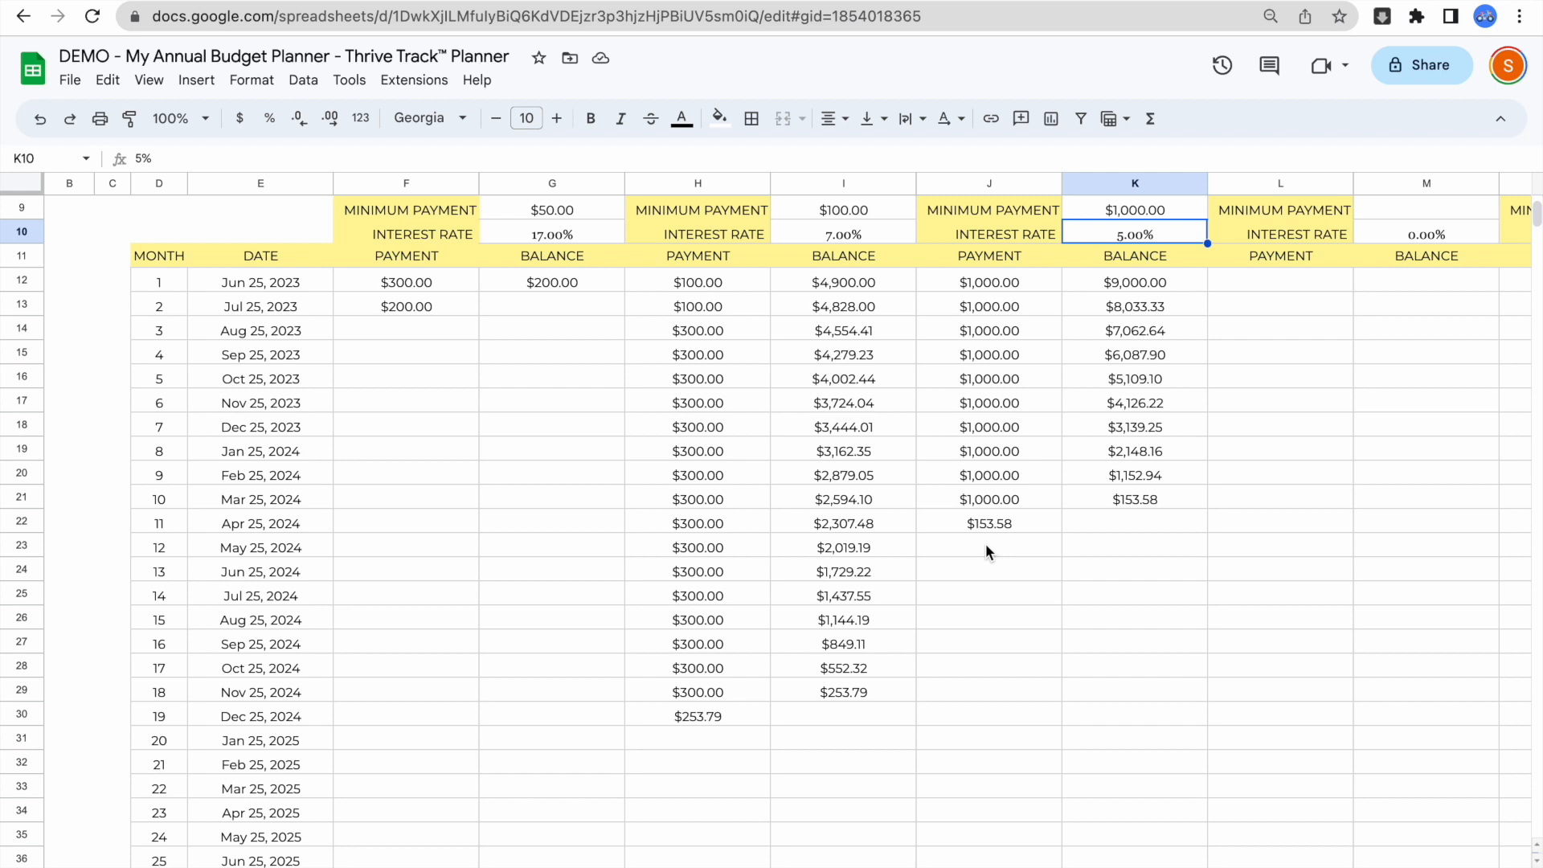
scroll(996, 498, up, 2)
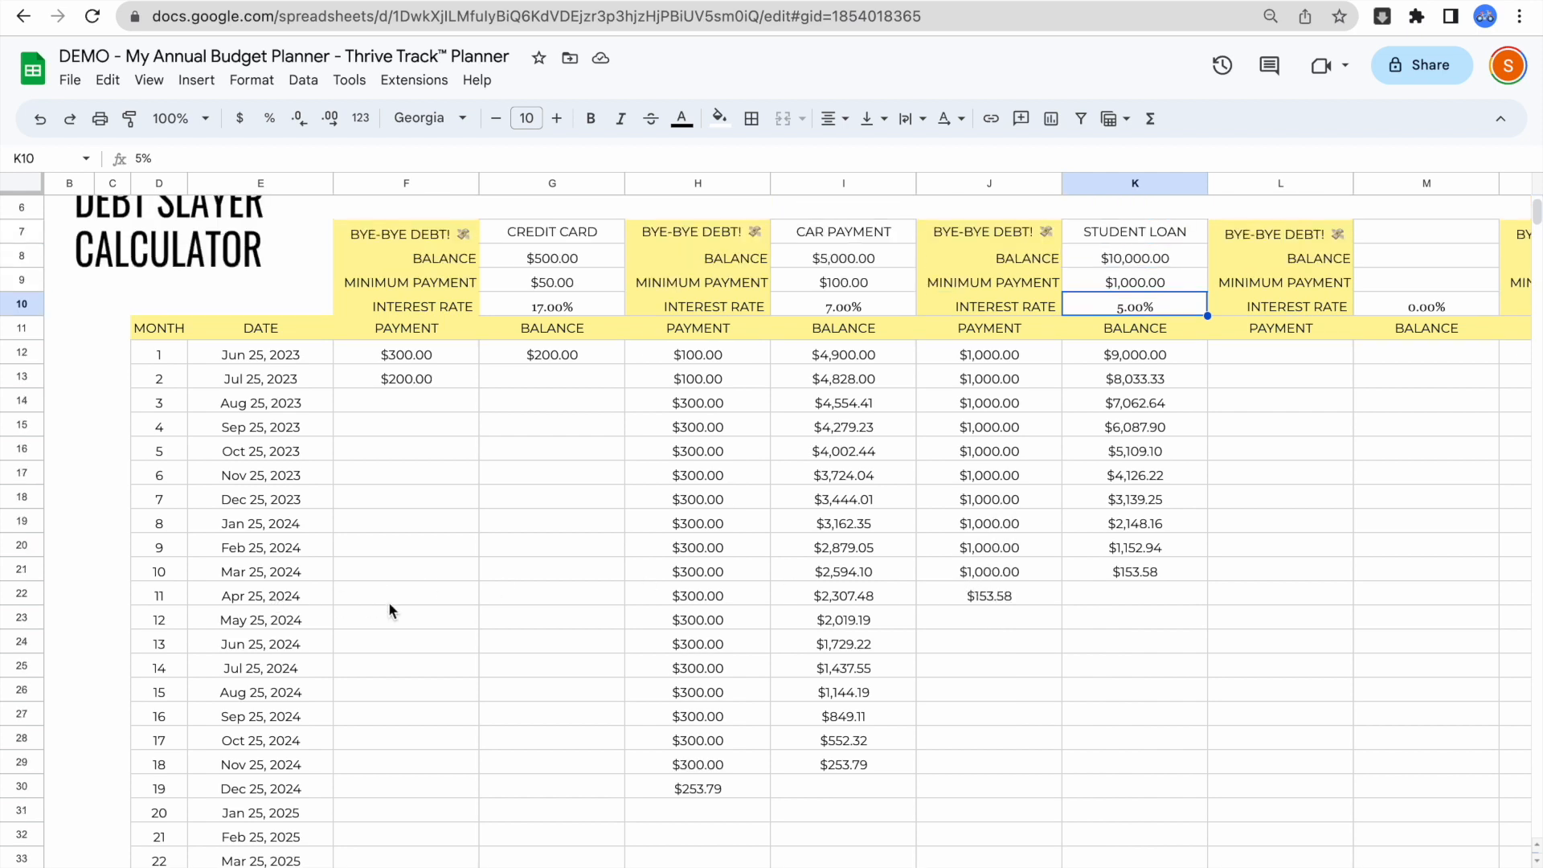
scroll(763, 581, up, 3)
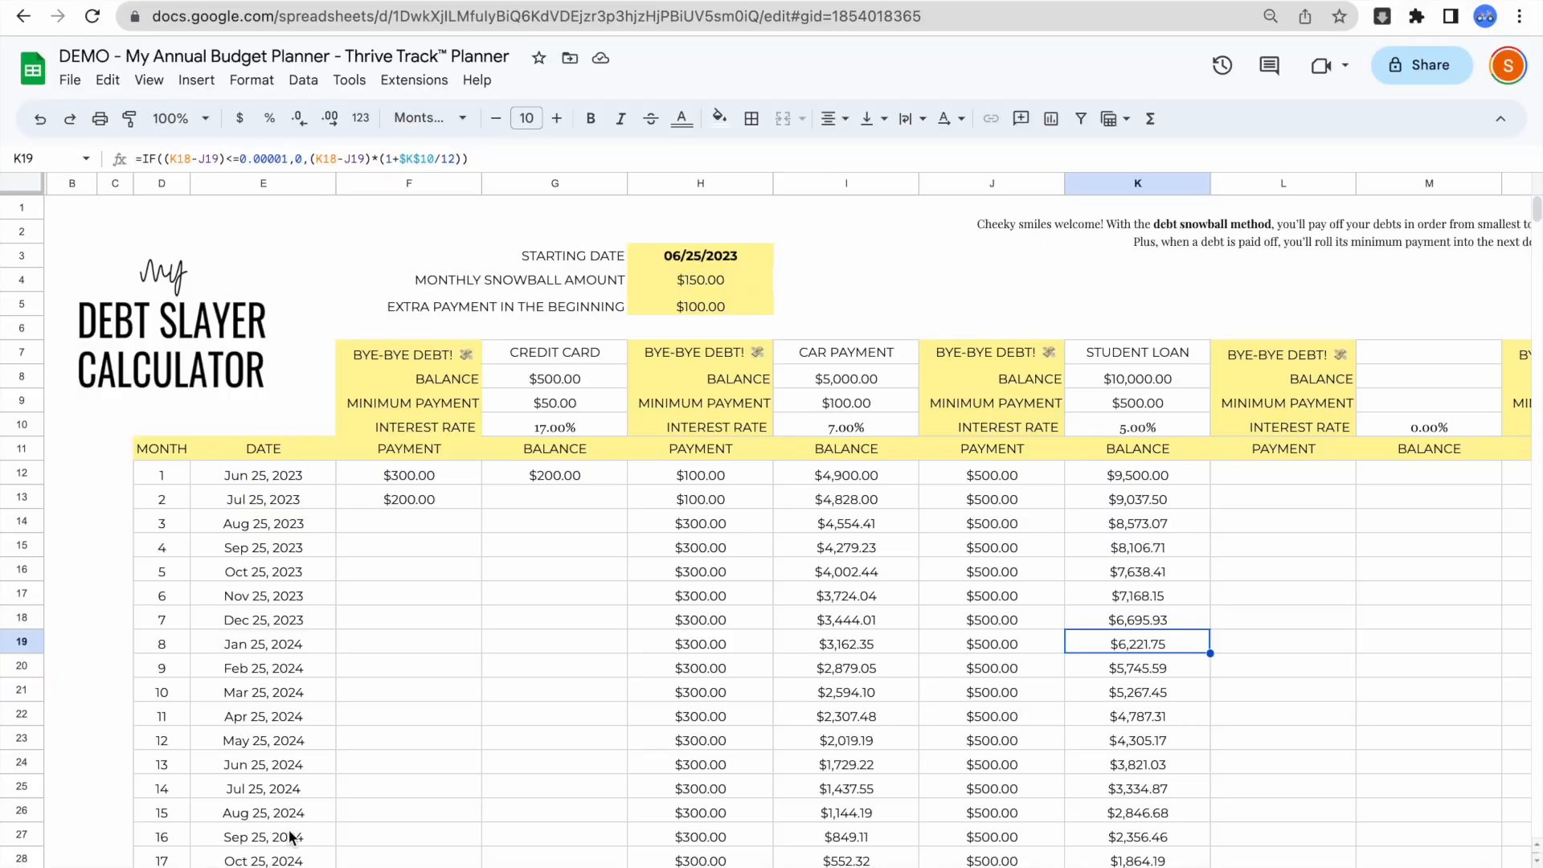
scroll(560, 551, down, 4)
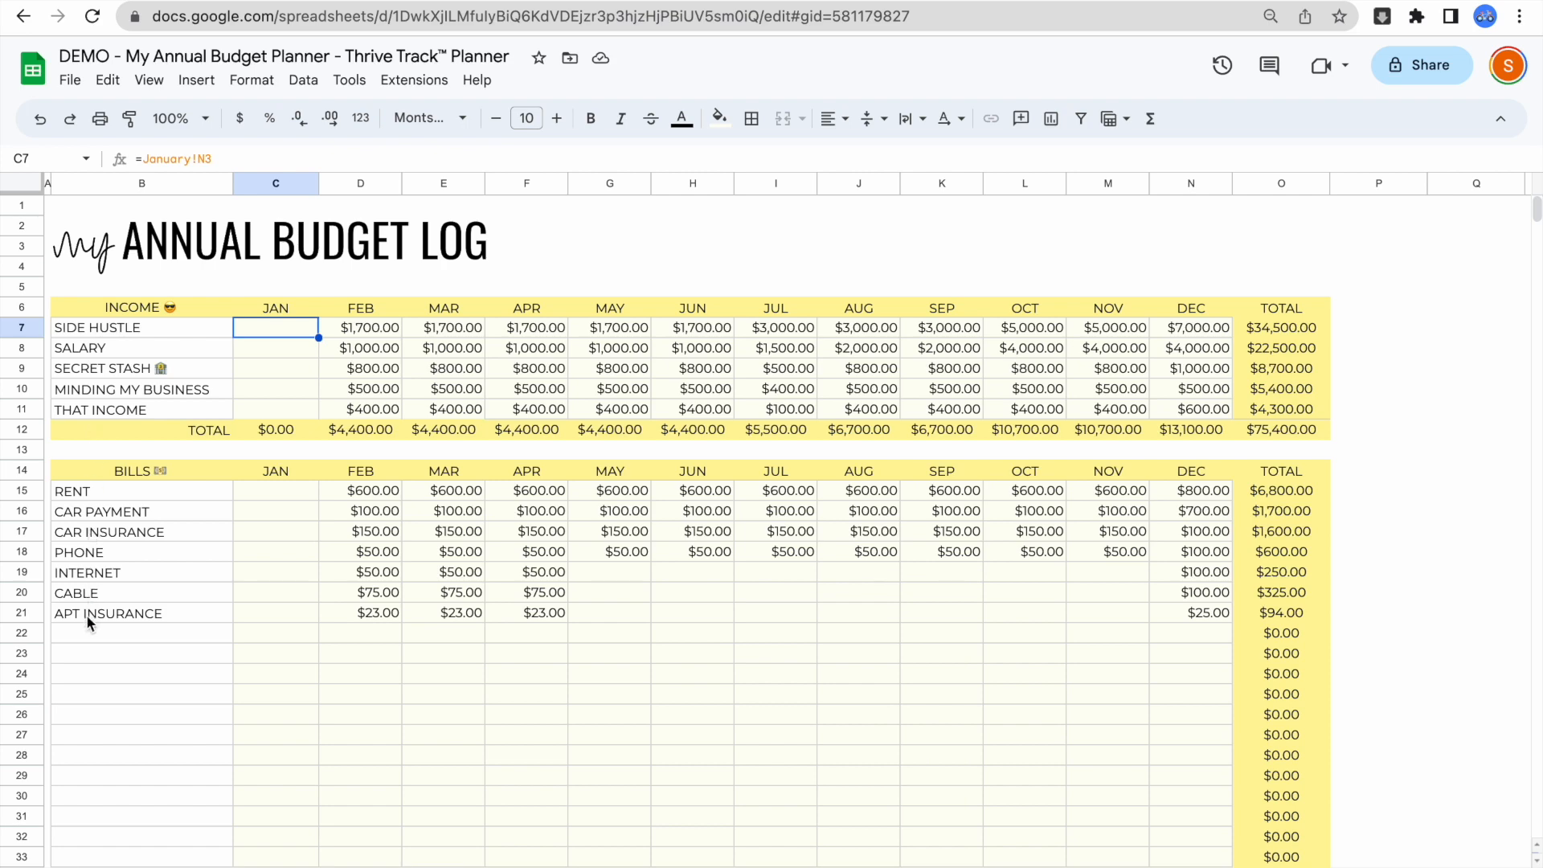
Step: Look through the whole Annual Budget Log from the income section down to the grand total
scroll(90, 637, down, 8)
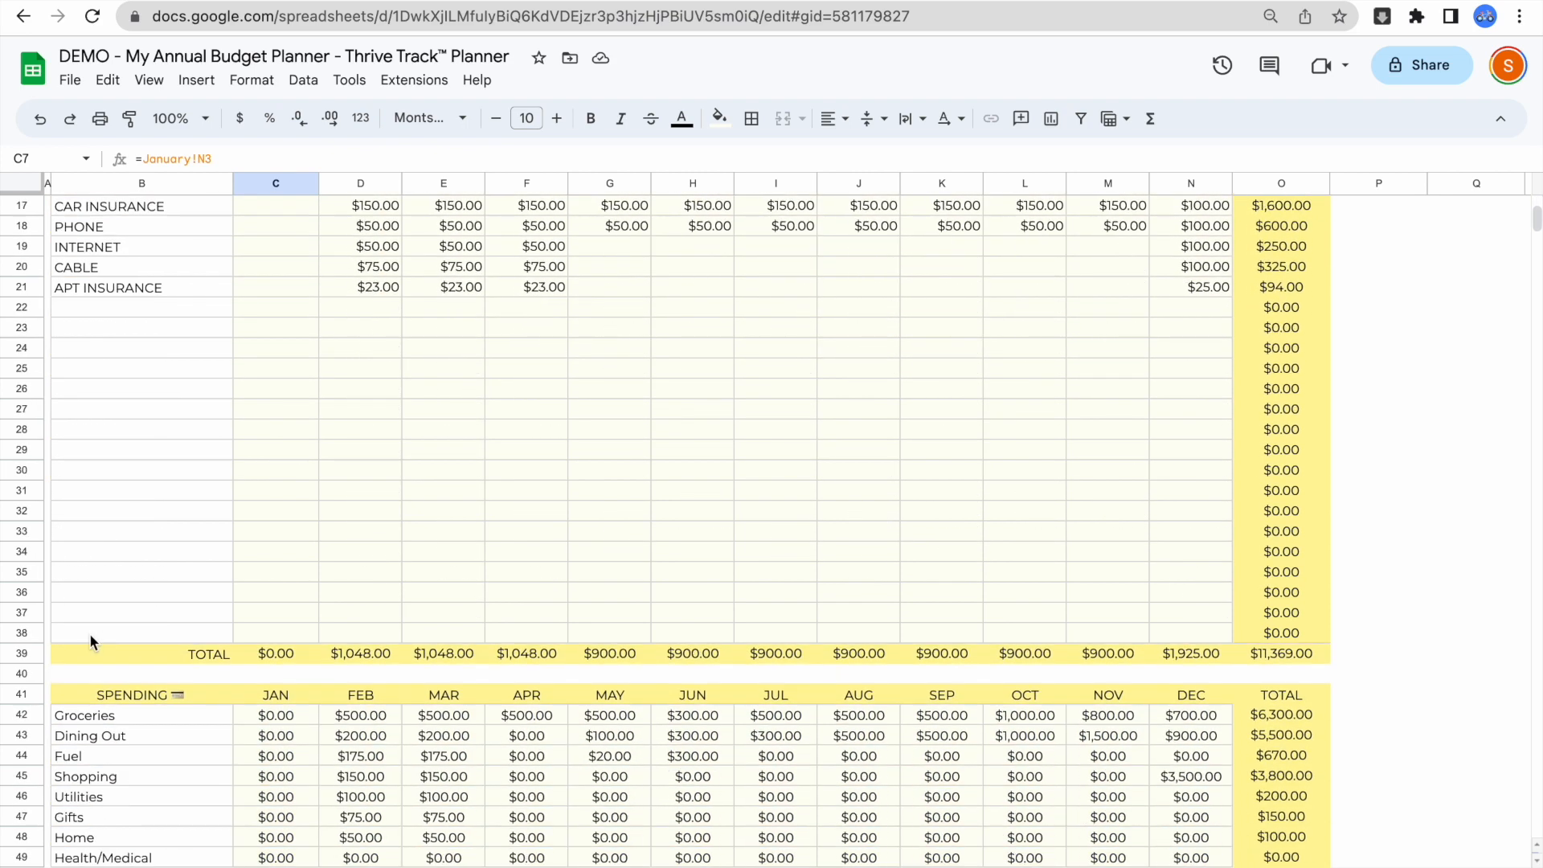
scroll(89, 633, down, 10)
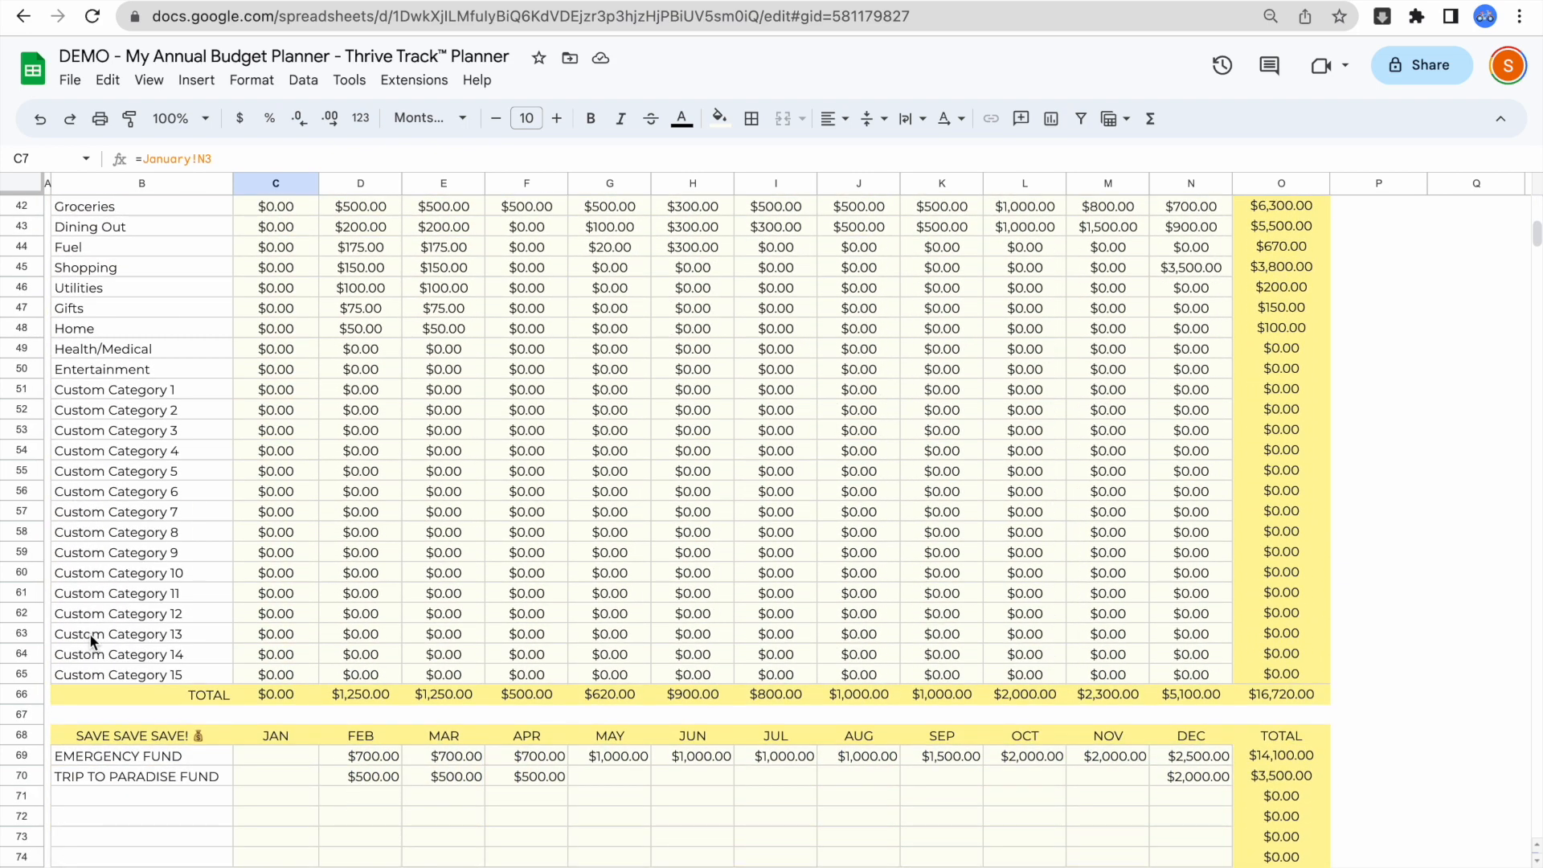
scroll(89, 640, down, 3)
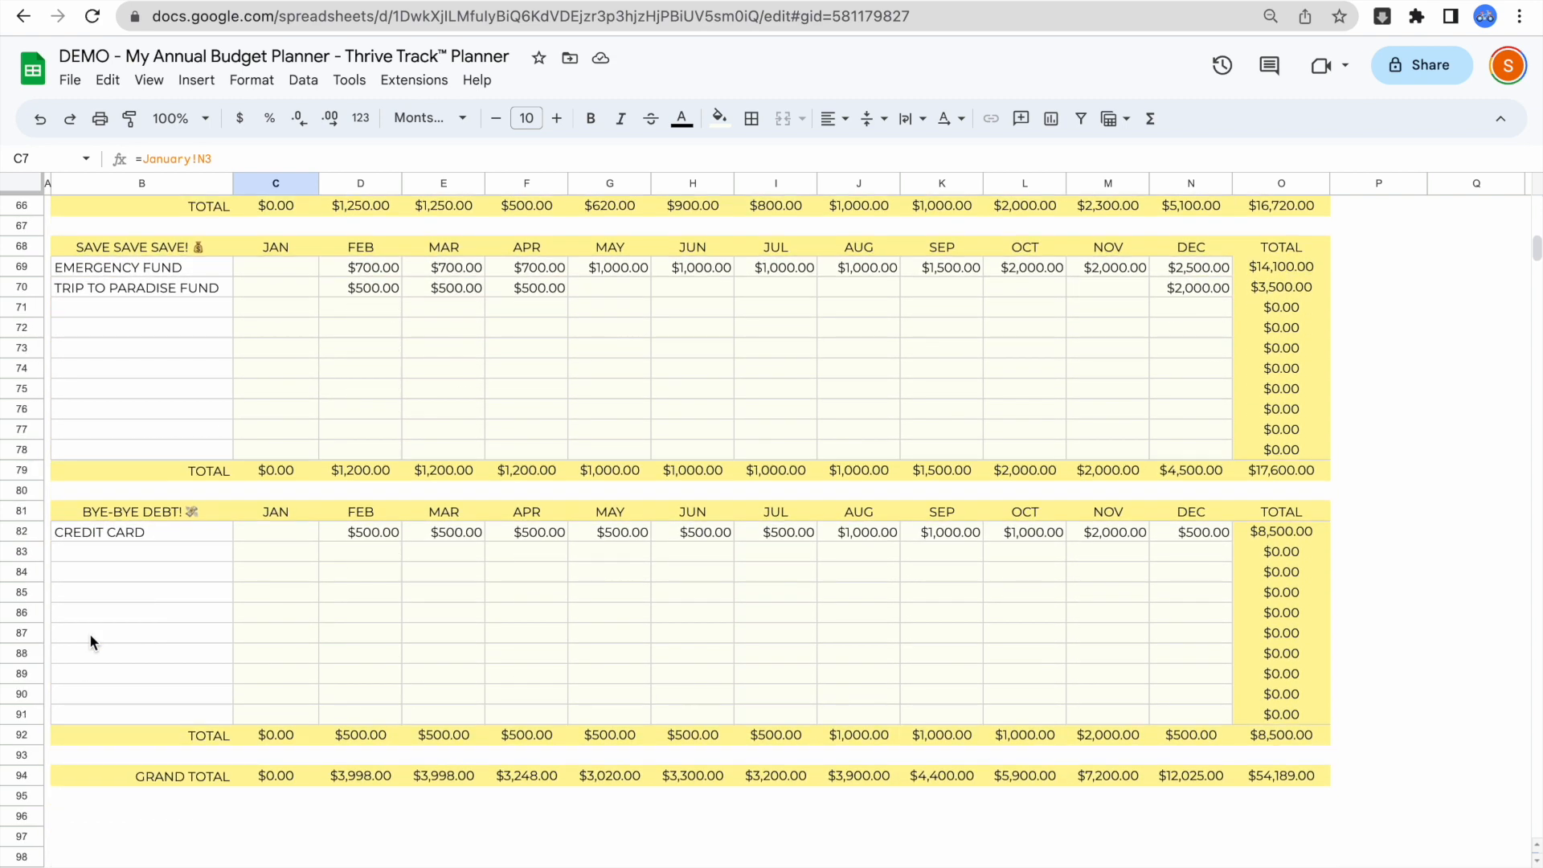
scroll(89, 640, up, 10)
scroll(91, 640, up, 11)
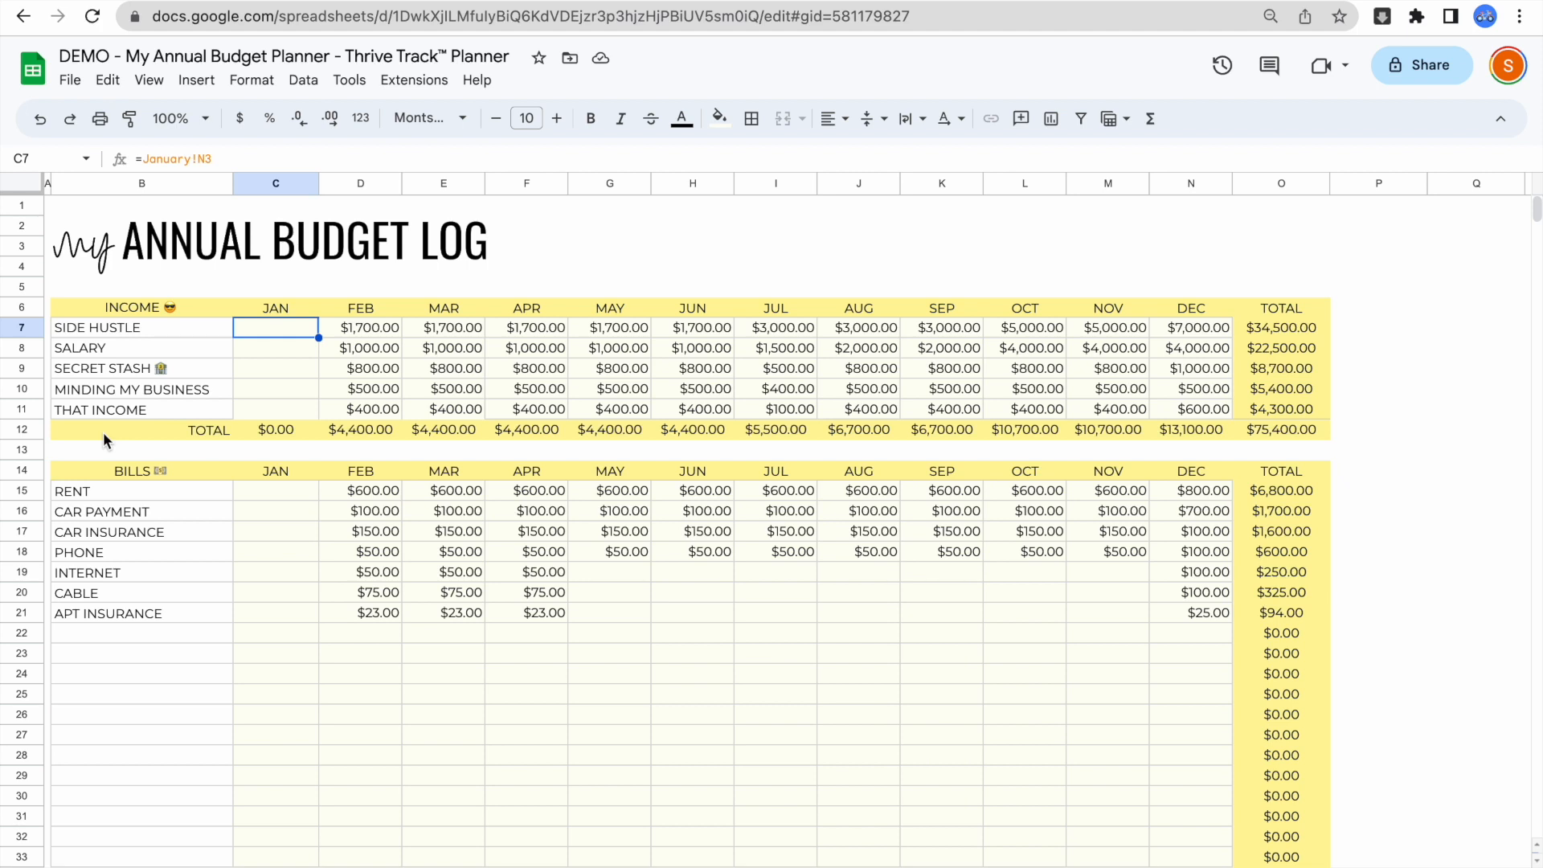
Step: Examine the bills, spending, savings and debt sections of the Annual Budget Log one after another
scroll(103, 431, down, 1)
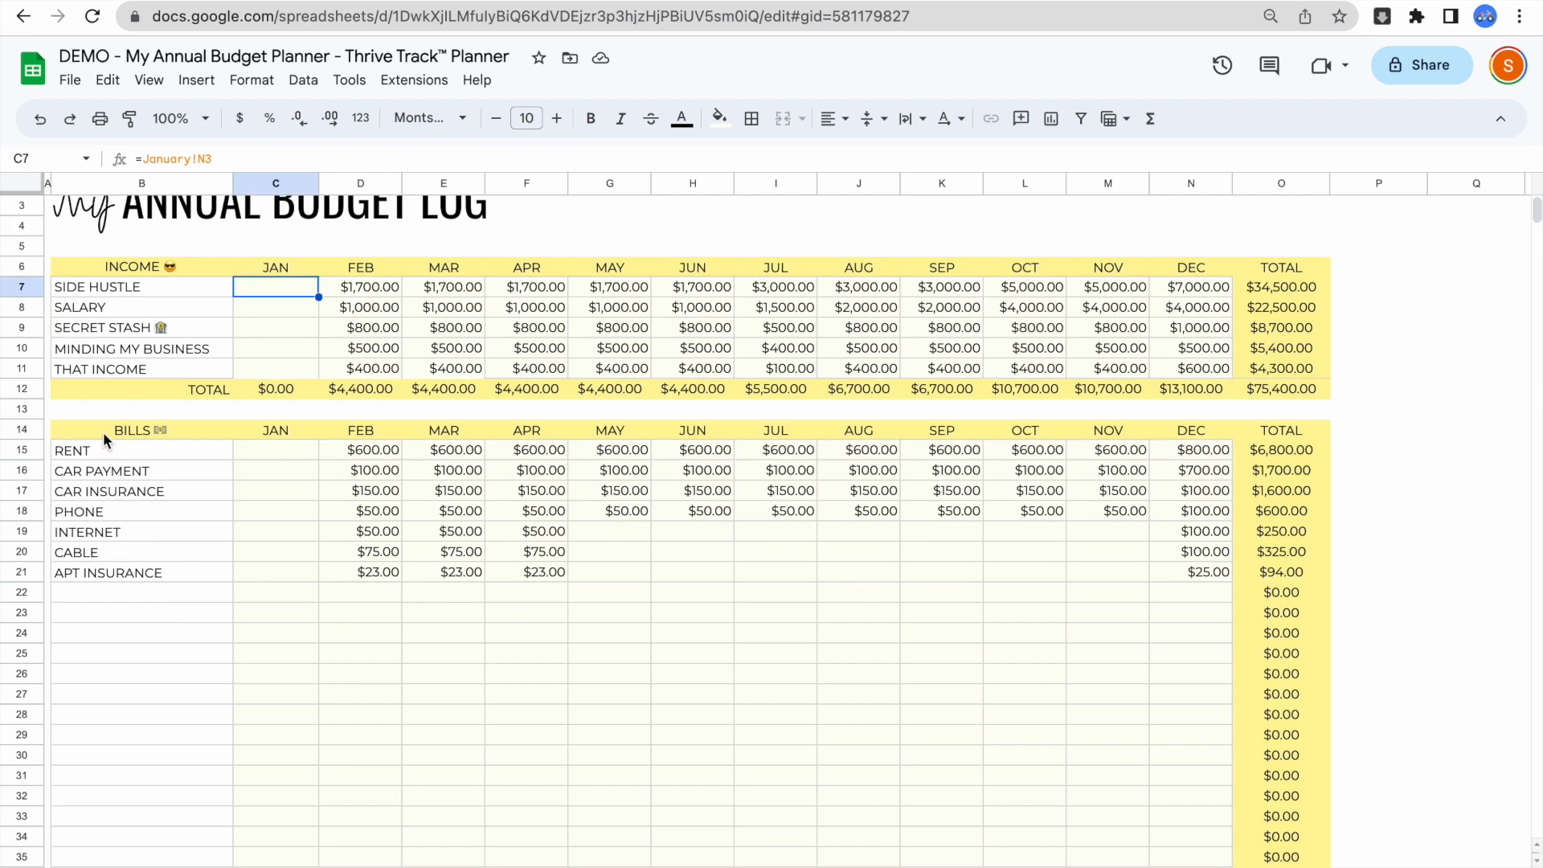
scroll(103, 431, down, 2)
scroll(103, 431, down, 4)
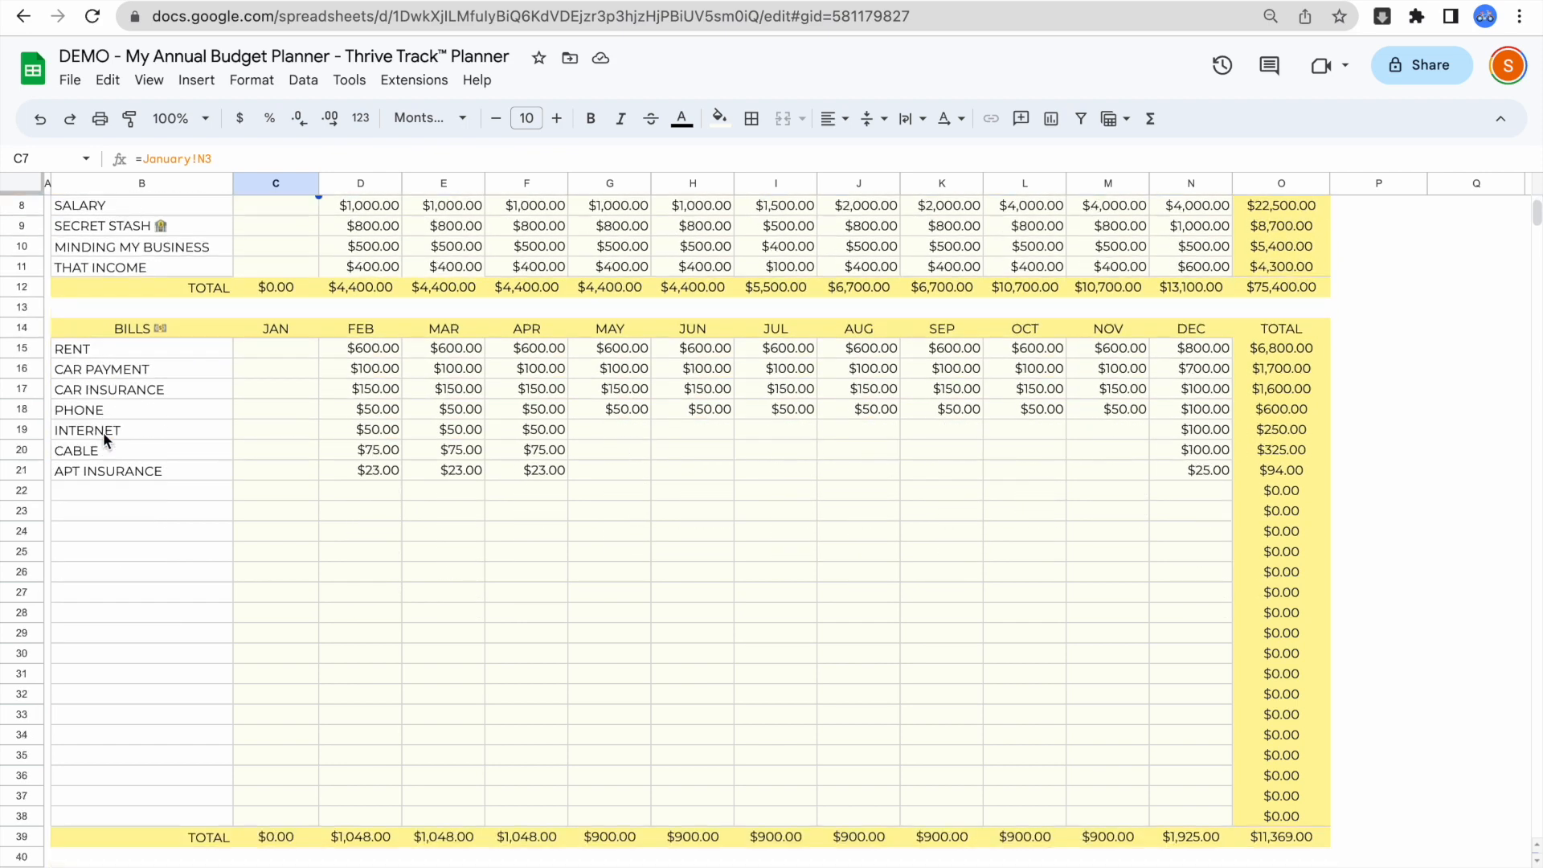
scroll(103, 431, down, 1)
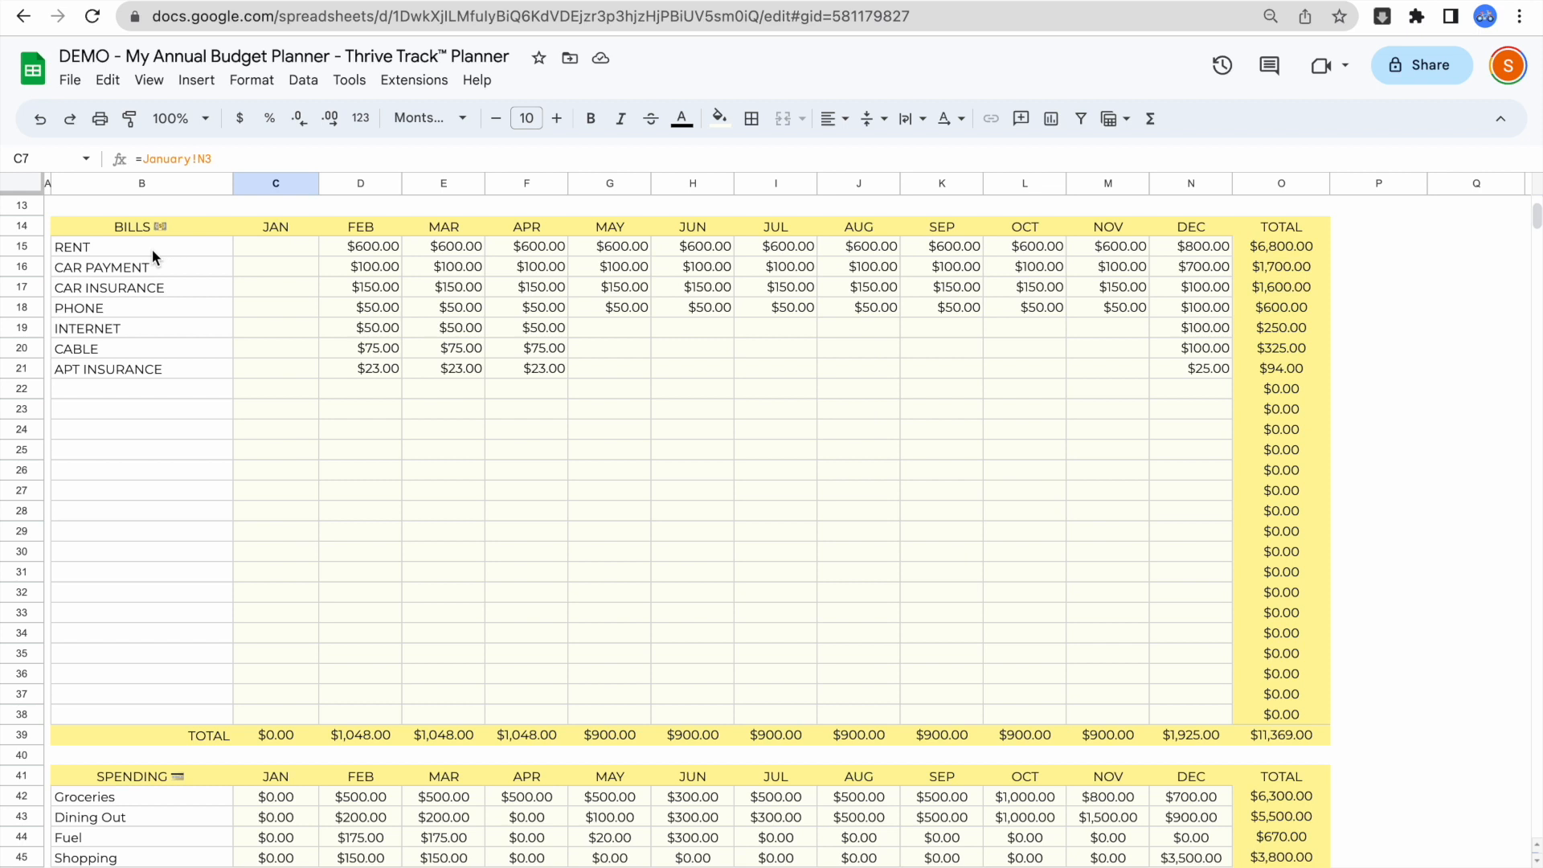
scroll(148, 356, down, 10)
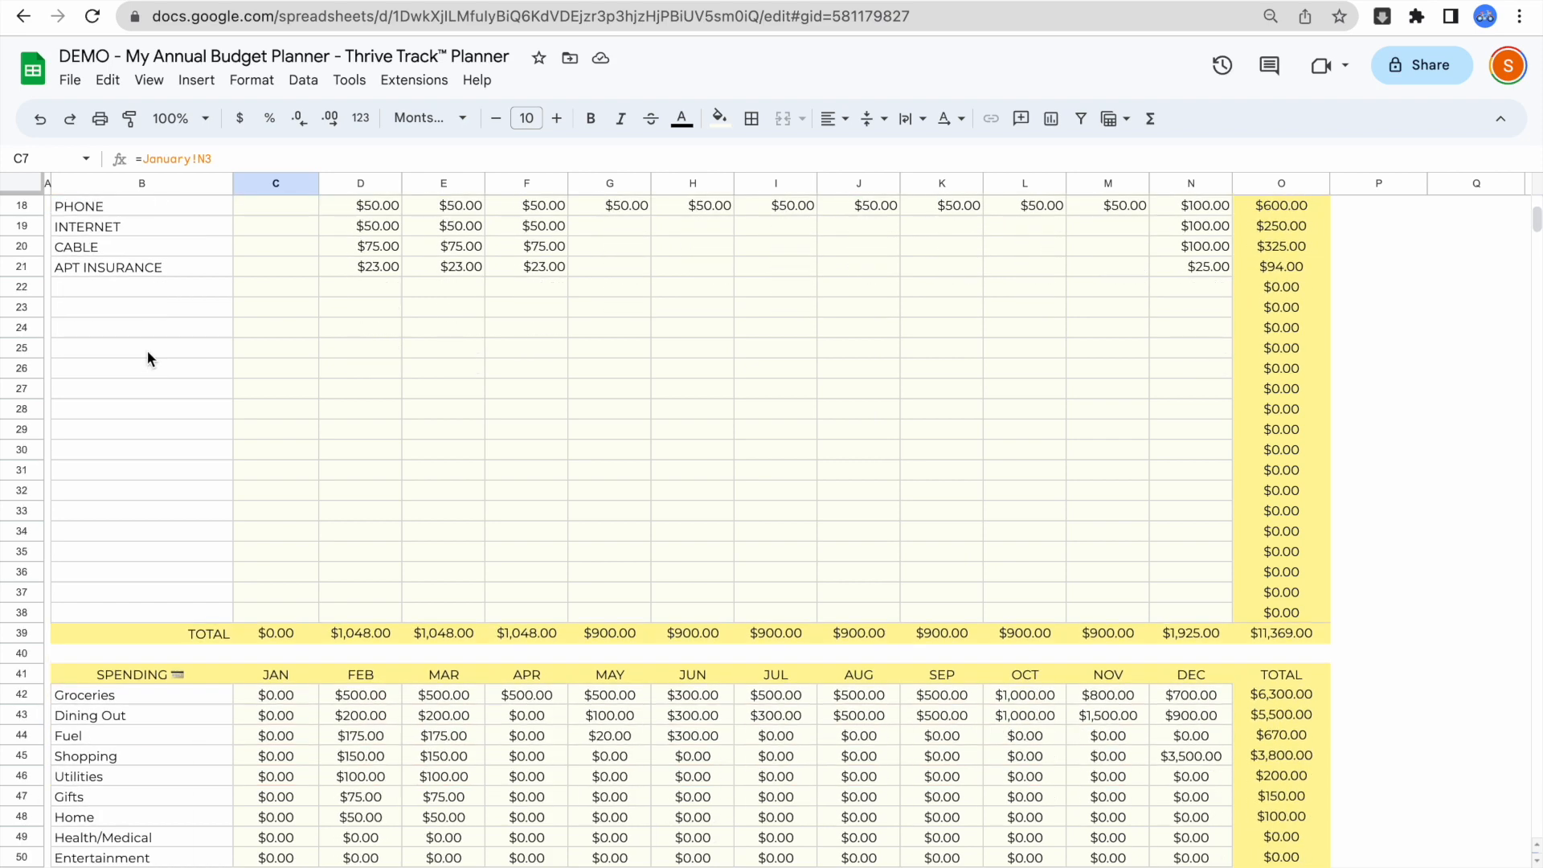
scroll(147, 356, down, 3)
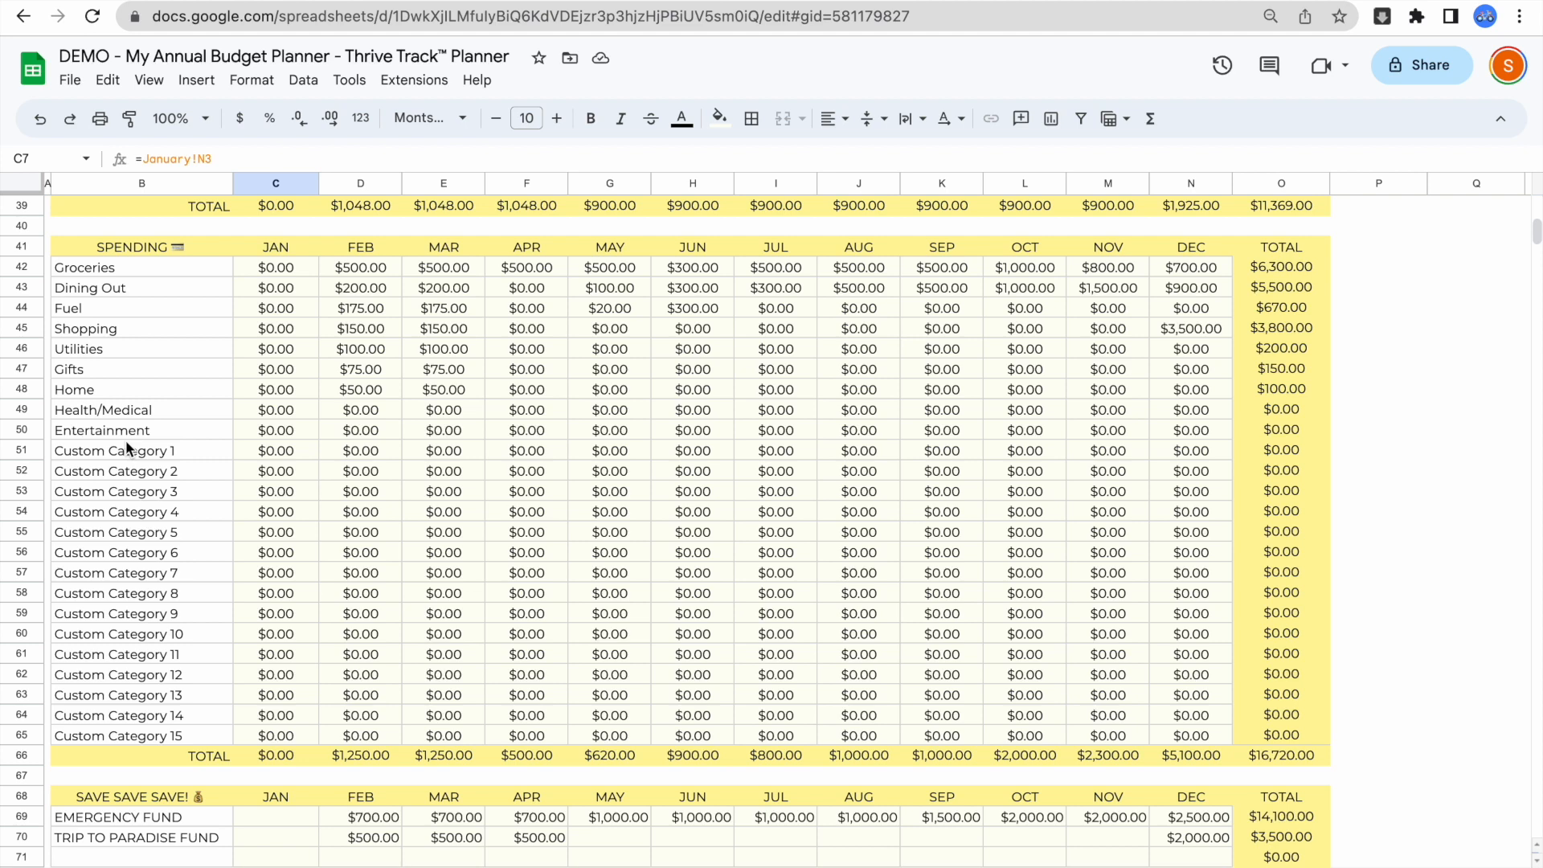
scroll(126, 447, down, 5)
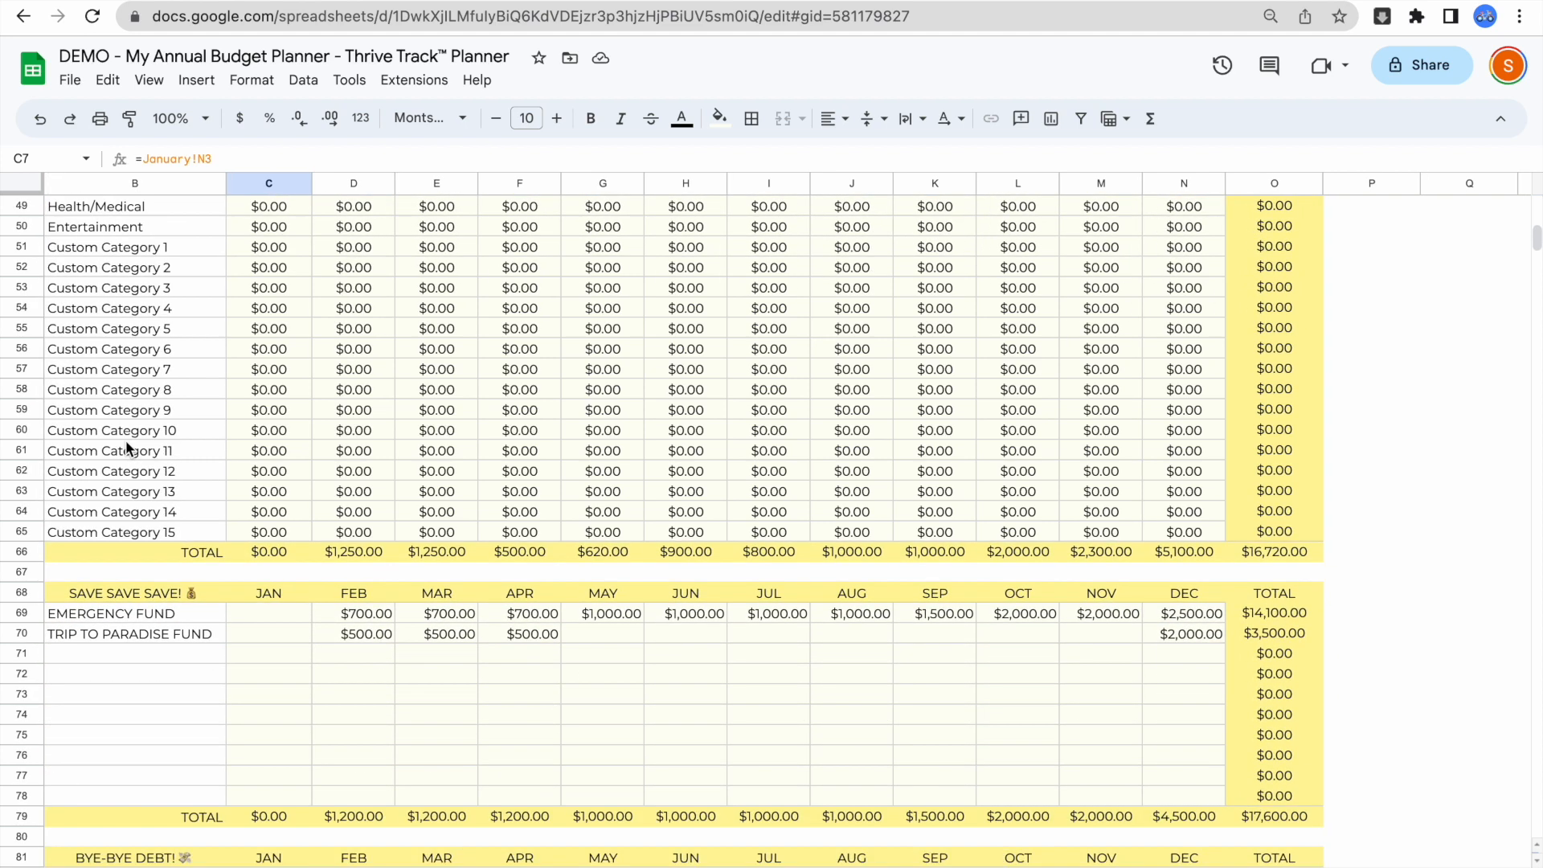
scroll(125, 441, down, 2)
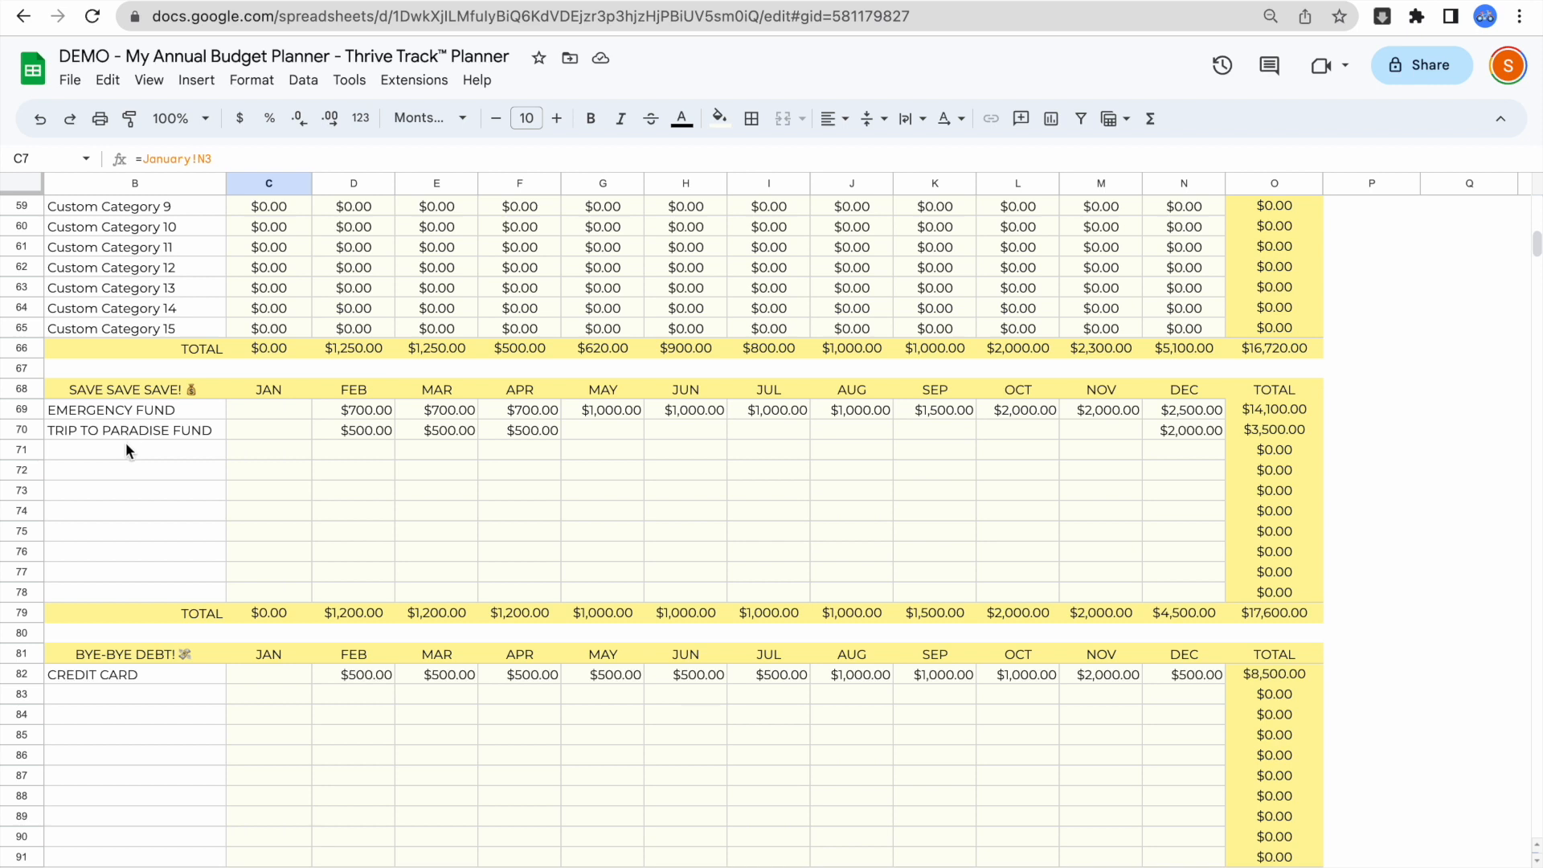
scroll(127, 450, down, 1)
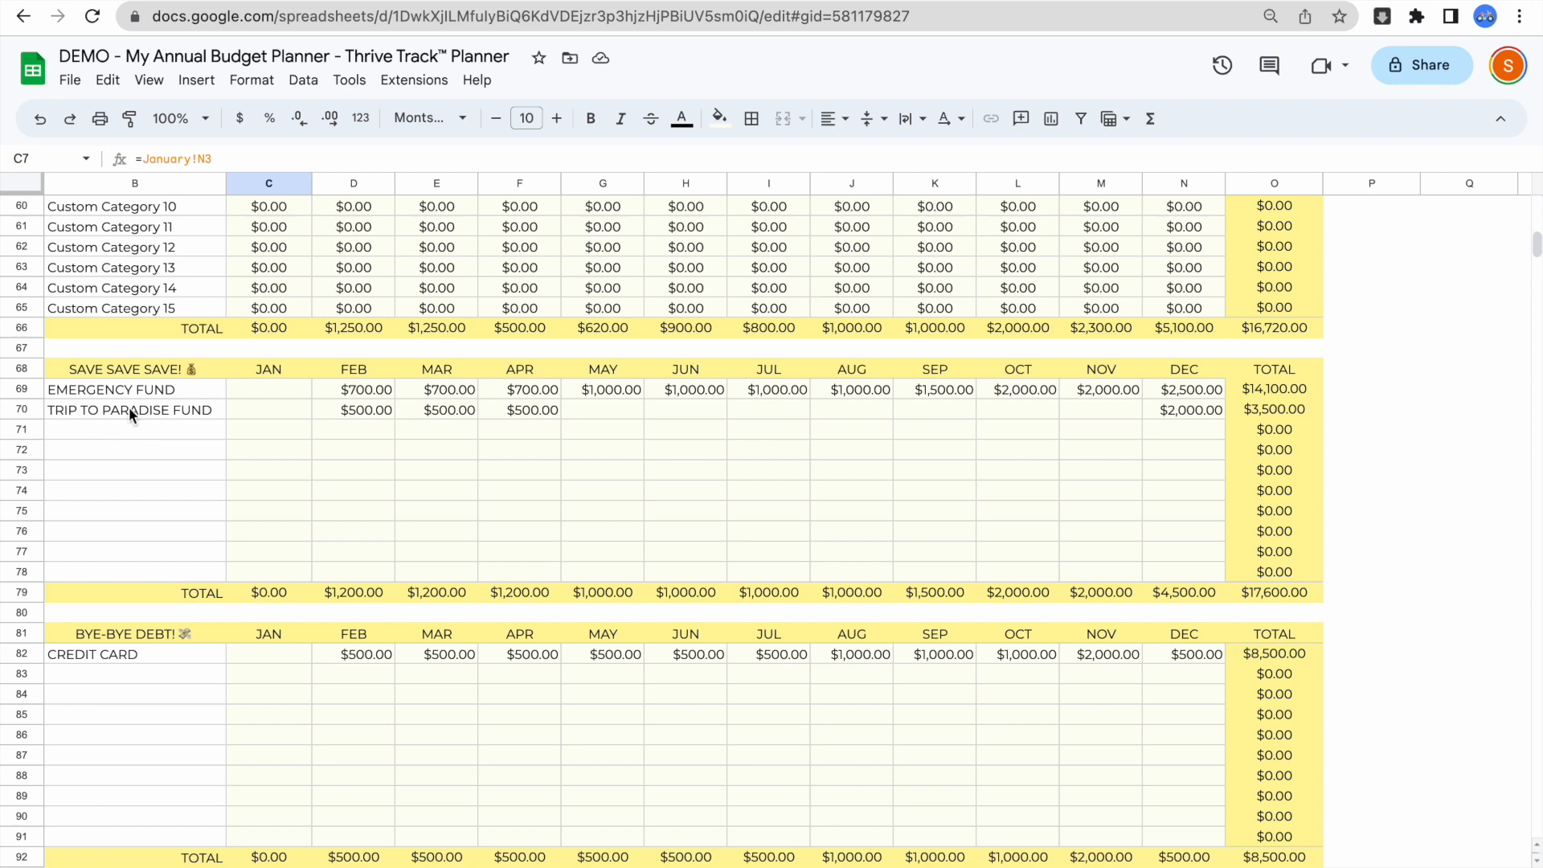
Step: Append a palm tree emoji to the TRIP TO PARADISE FUND label and widen column B slightly to fit it
click(215, 415)
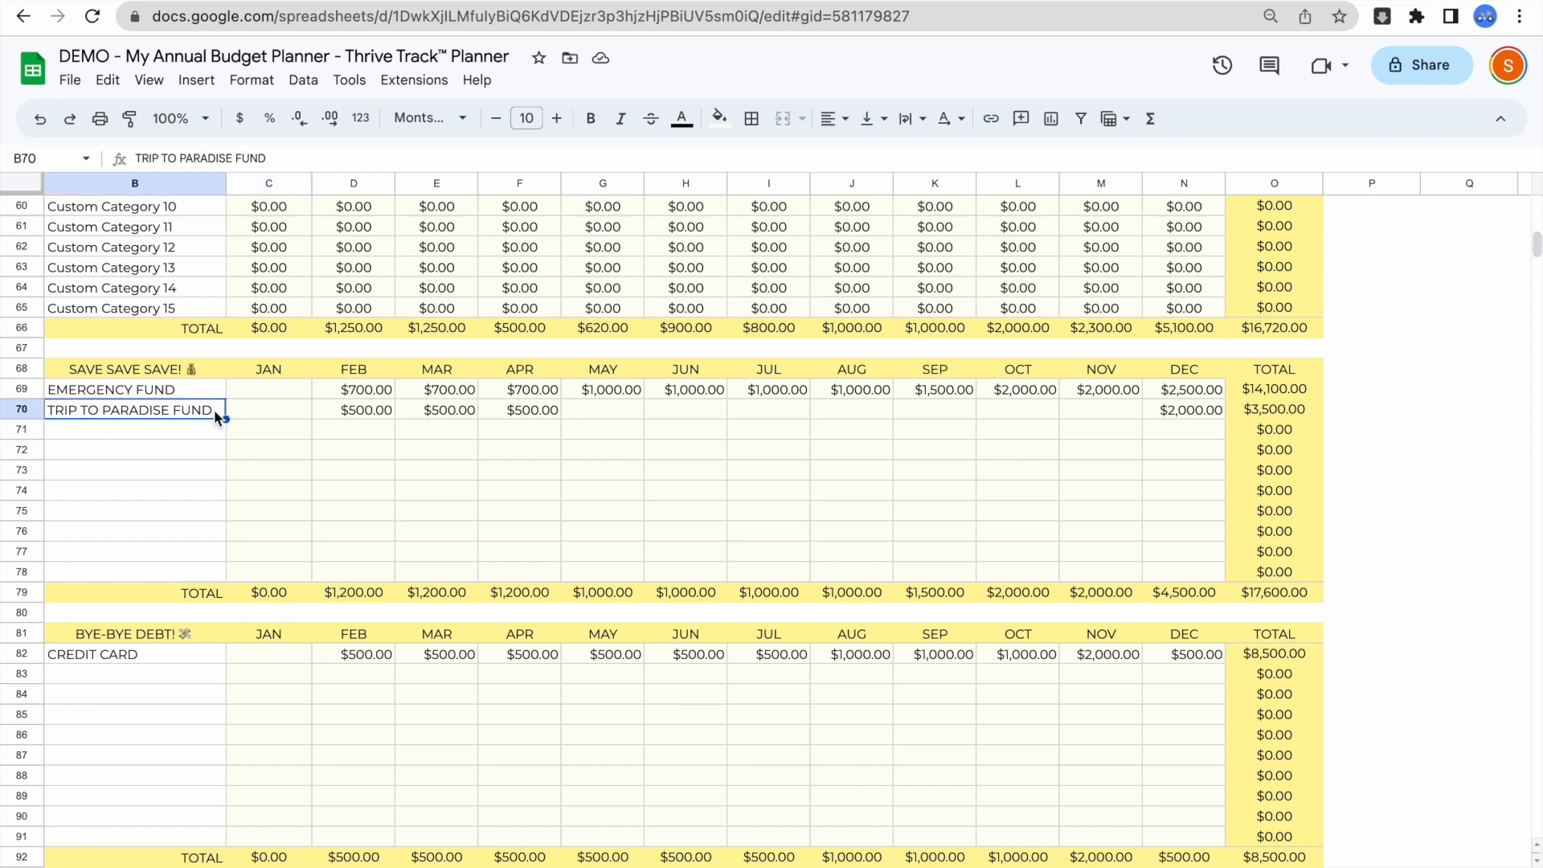
double_click(217, 415)
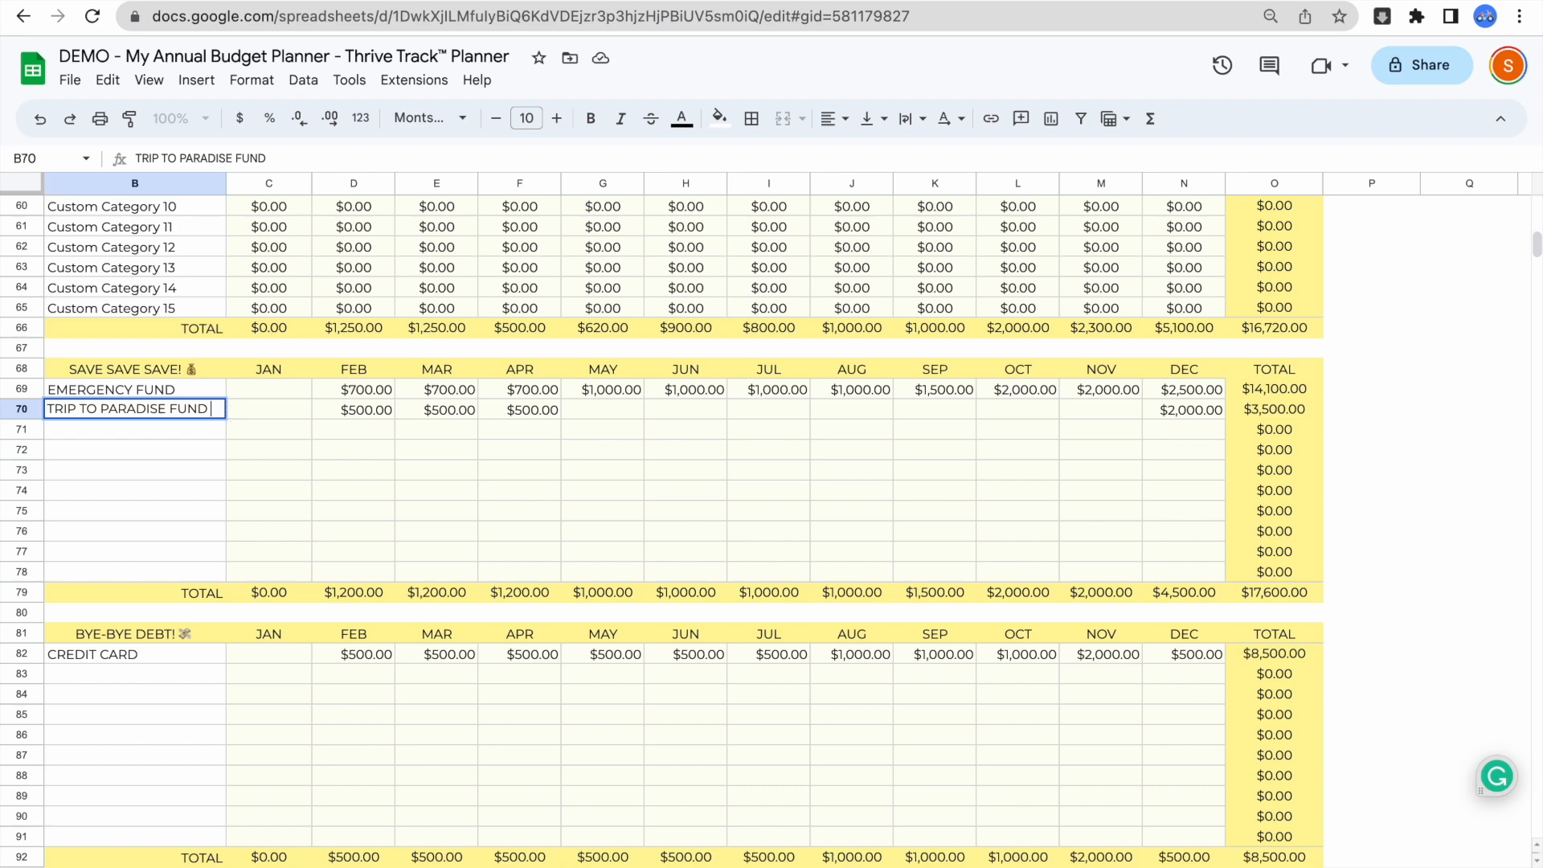
key(ctrl+super+space)
click(68, 593)
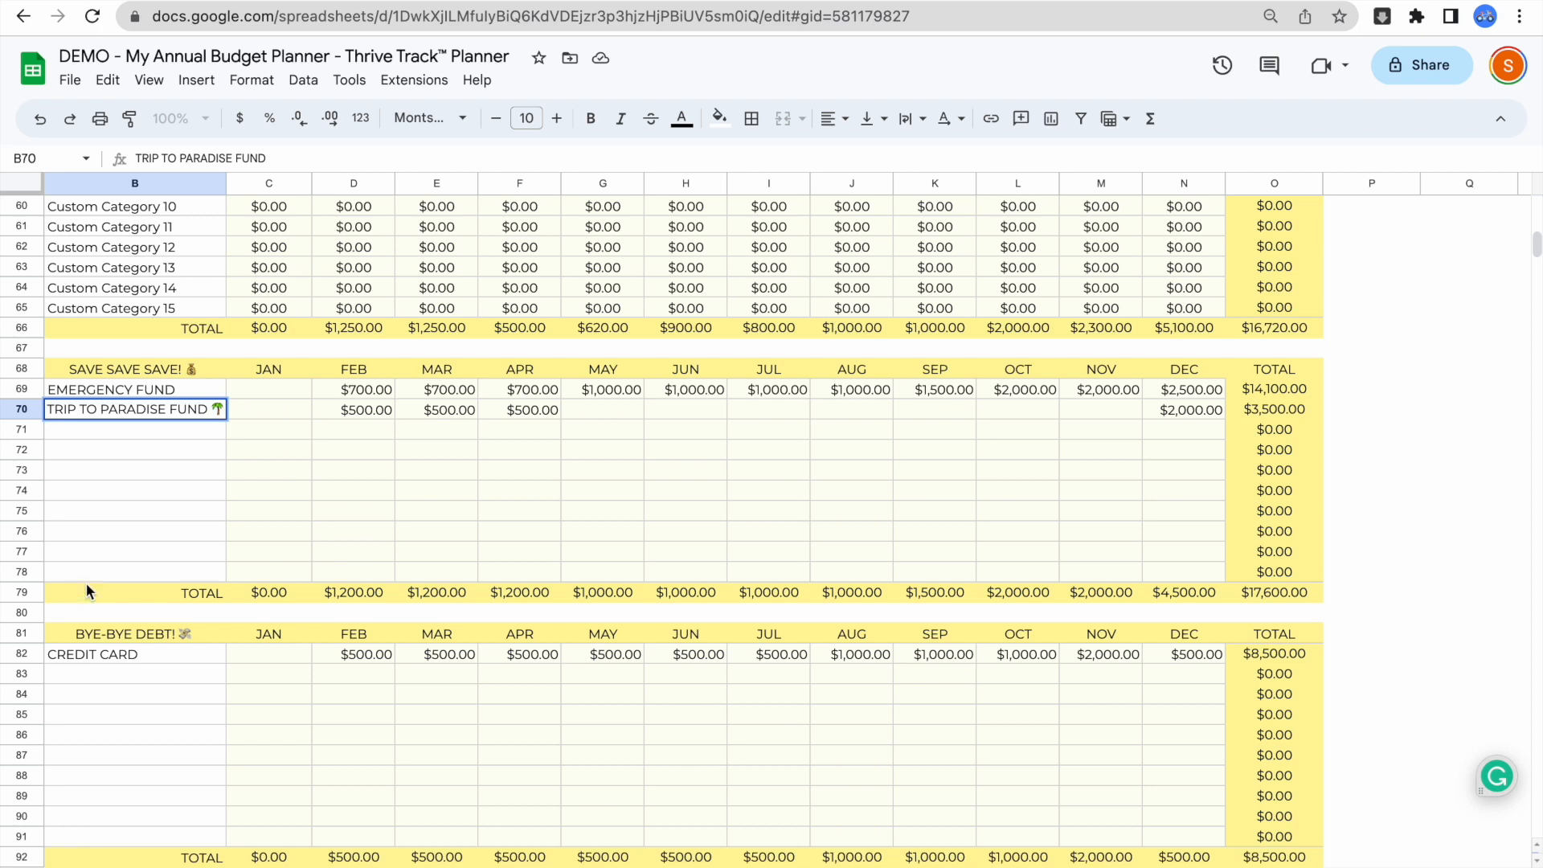
key(Return)
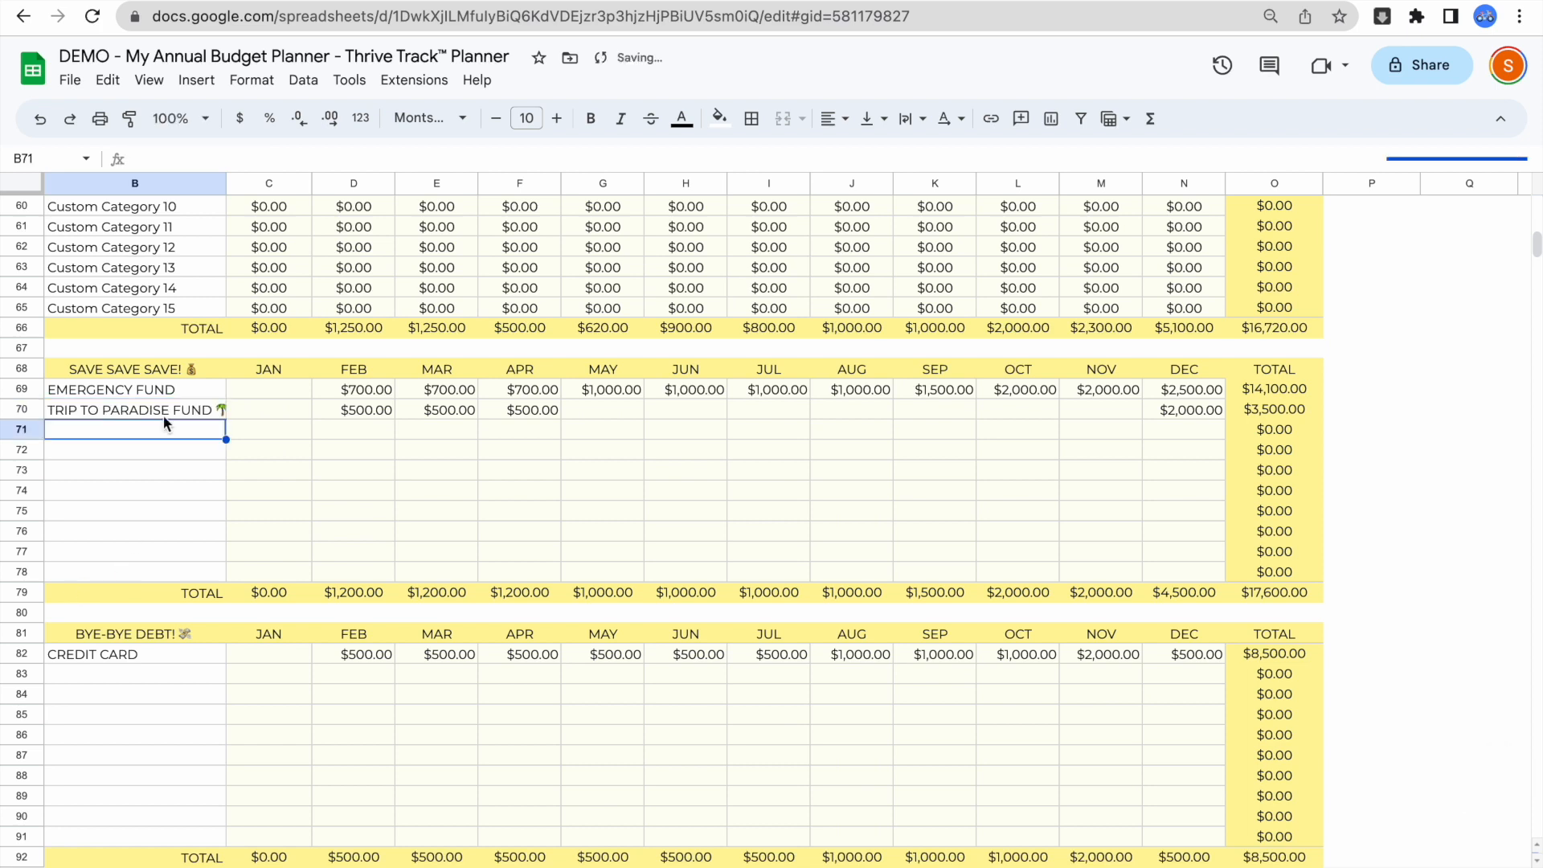
drag(227, 180, 232, 179)
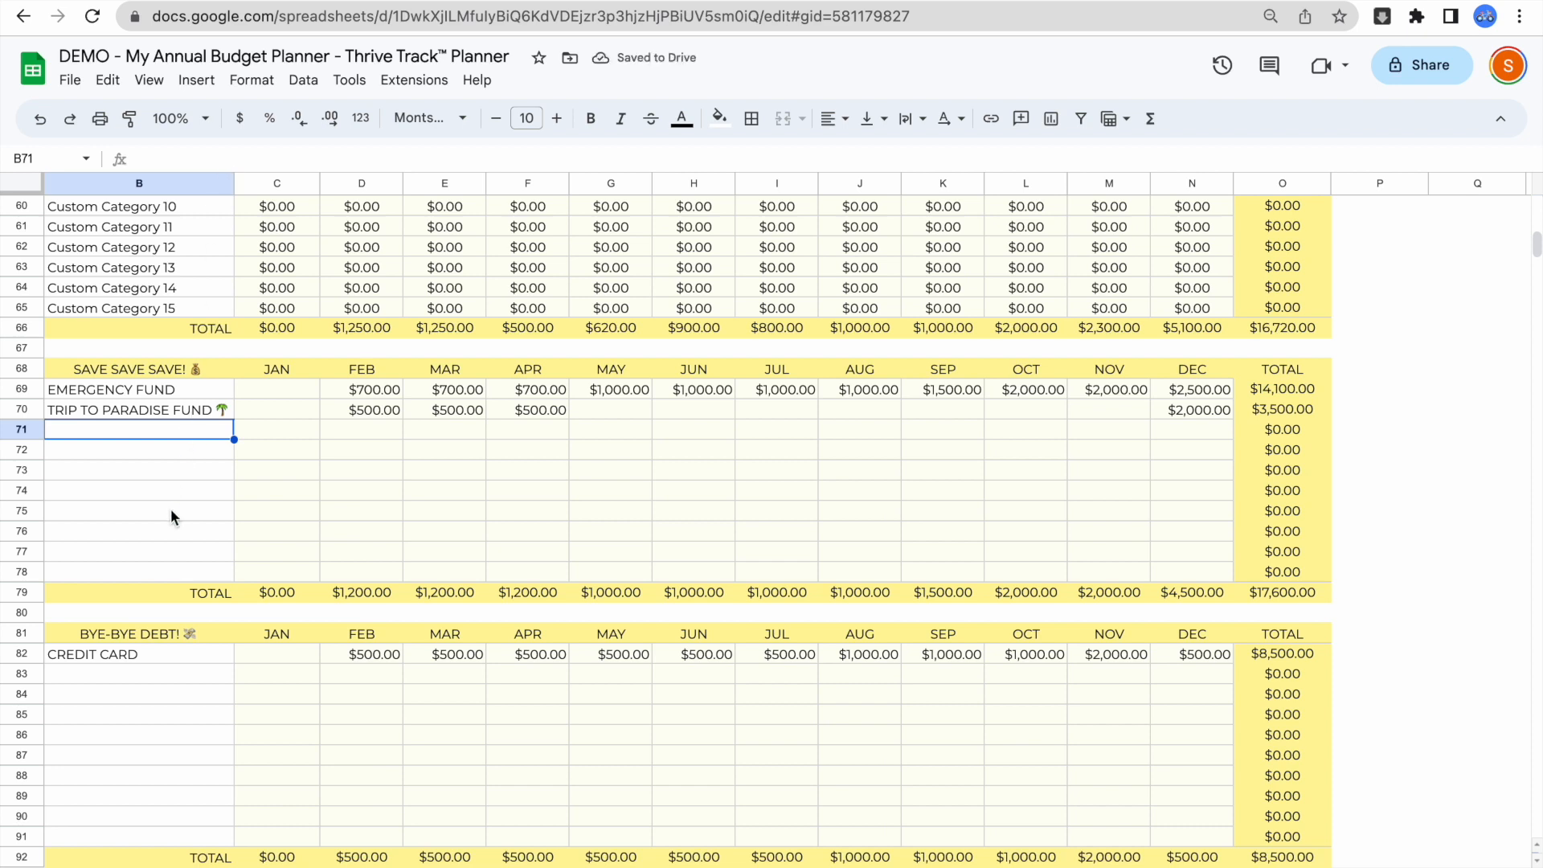
Step: Add STUDENT LOAN with a stack-of-books emoji as a debt category below CREDIT CARD
scroll(147, 627, down, 1)
scroll(147, 633, down, 1)
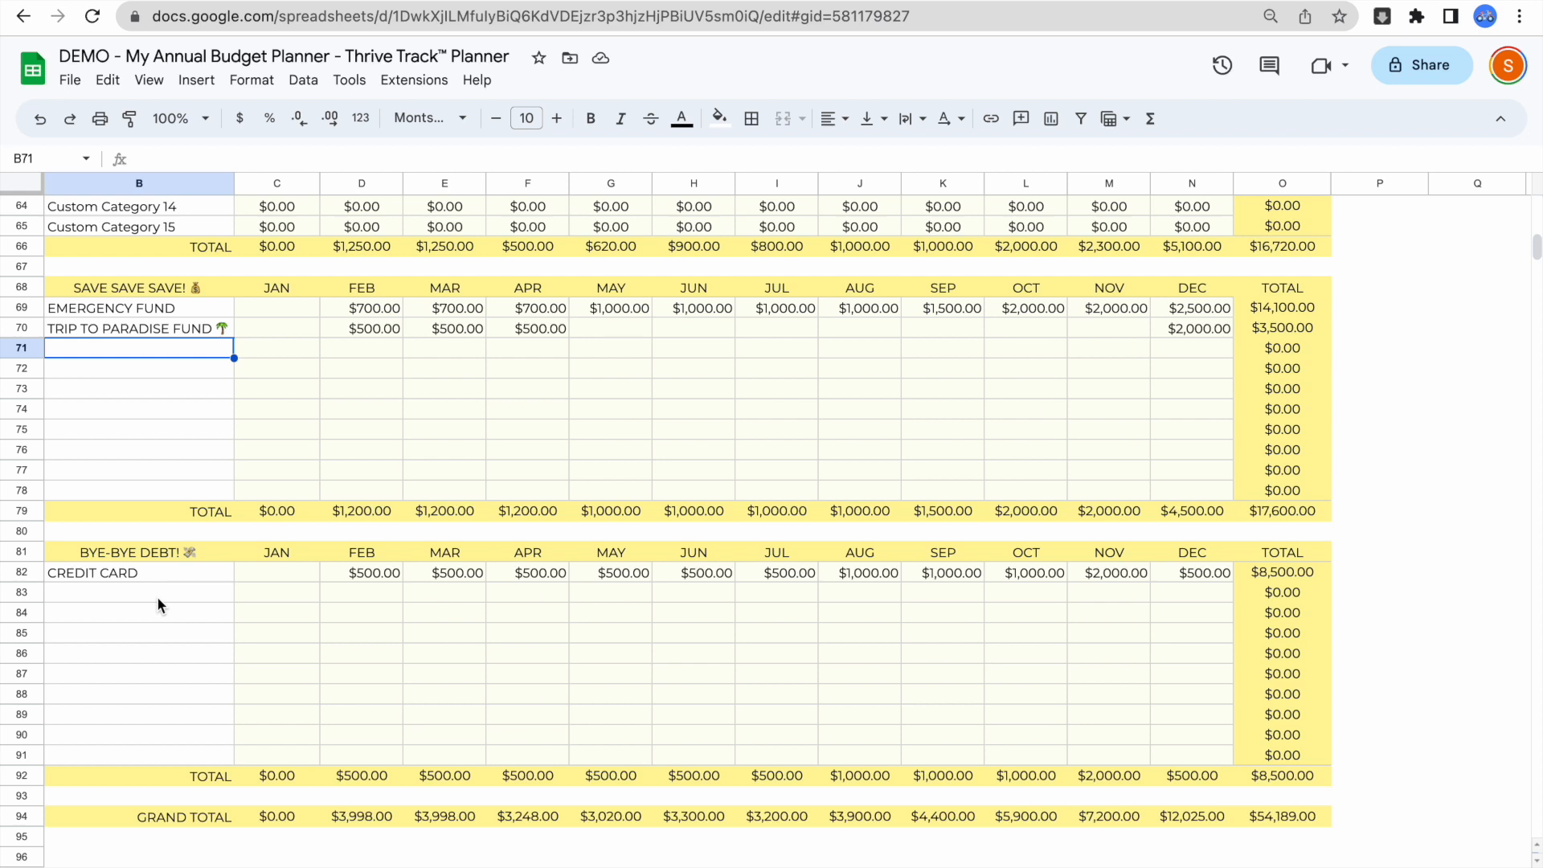
click(151, 595)
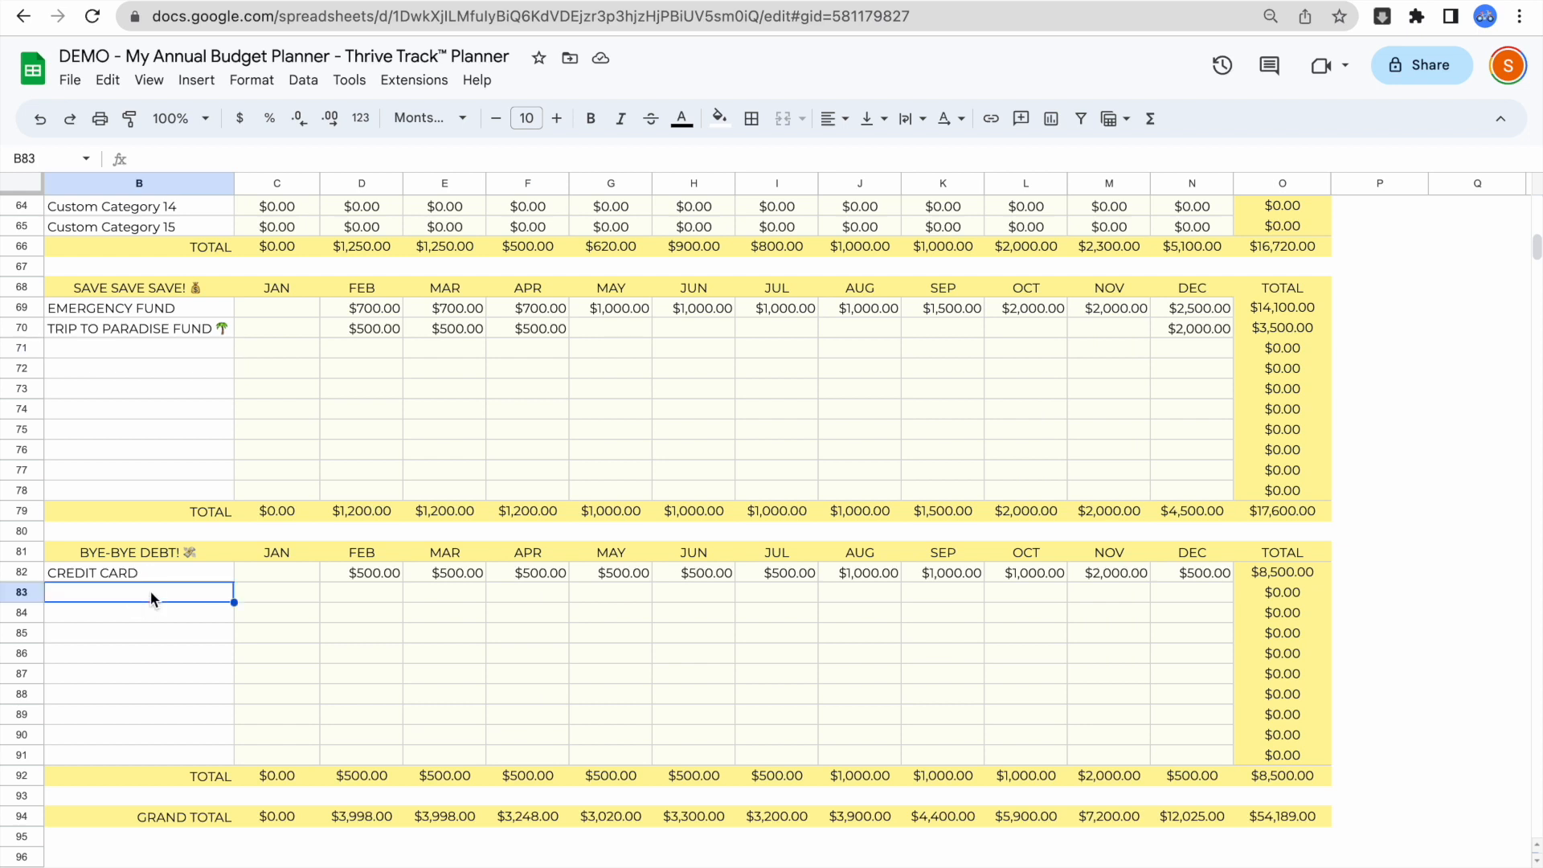
text(STUDEN)
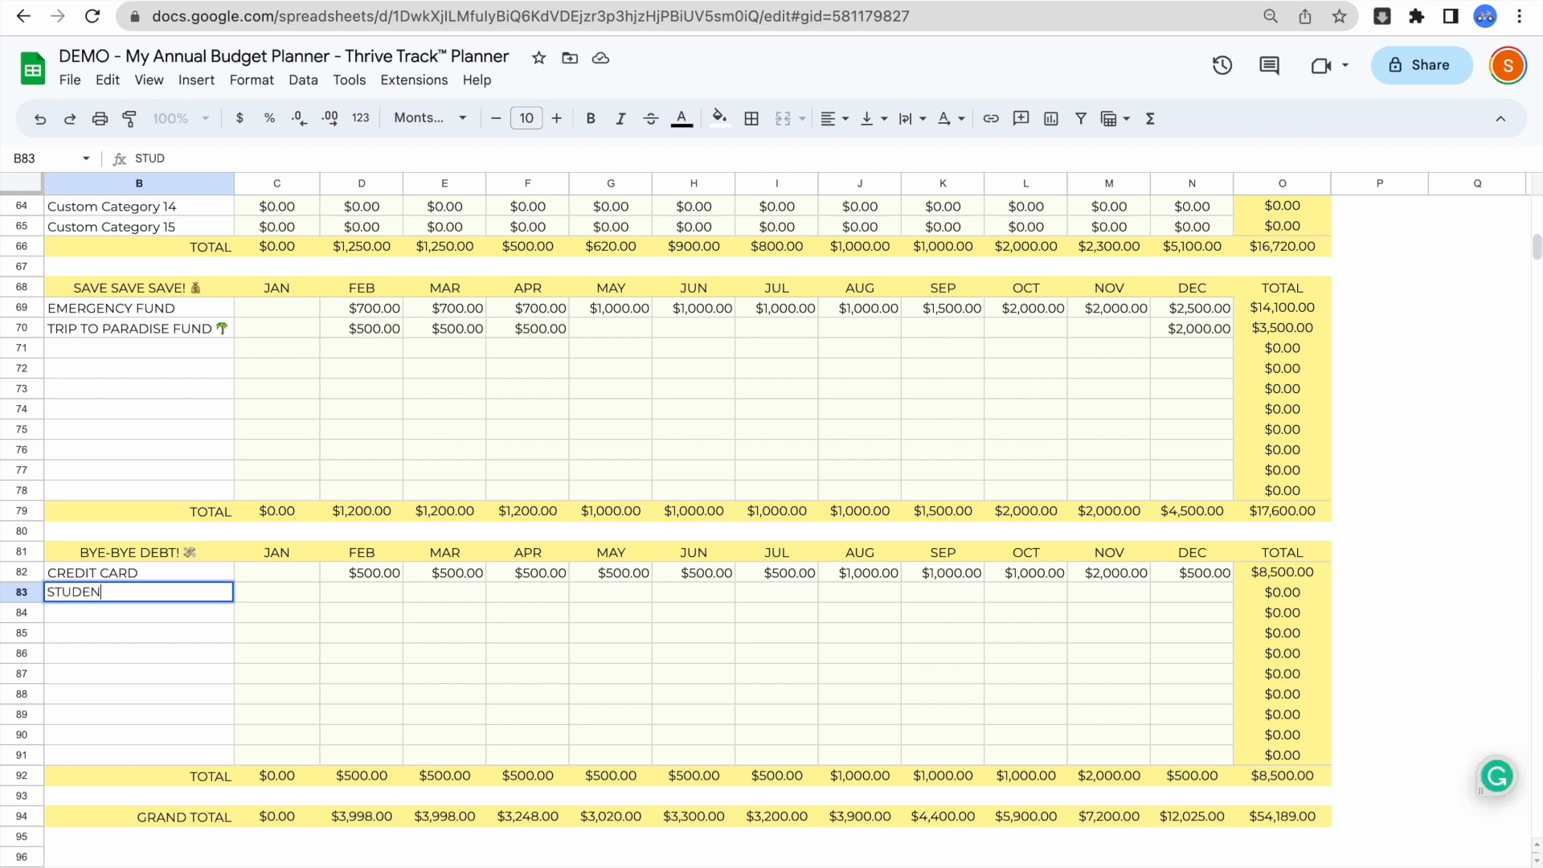
text(T LOAN)
key(ctrl+super+space)
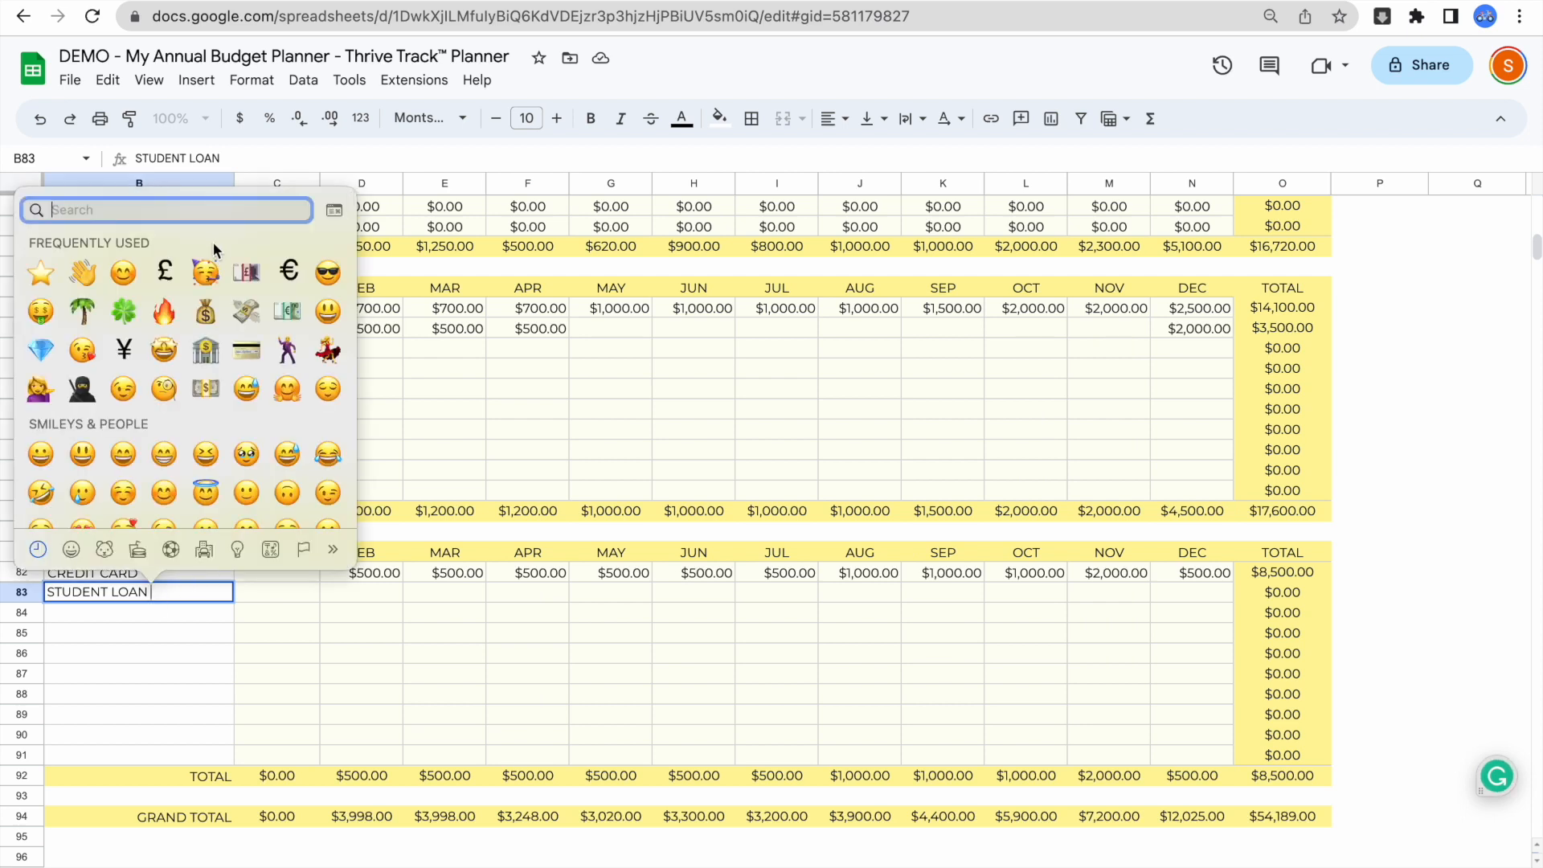
text(BOOKS)
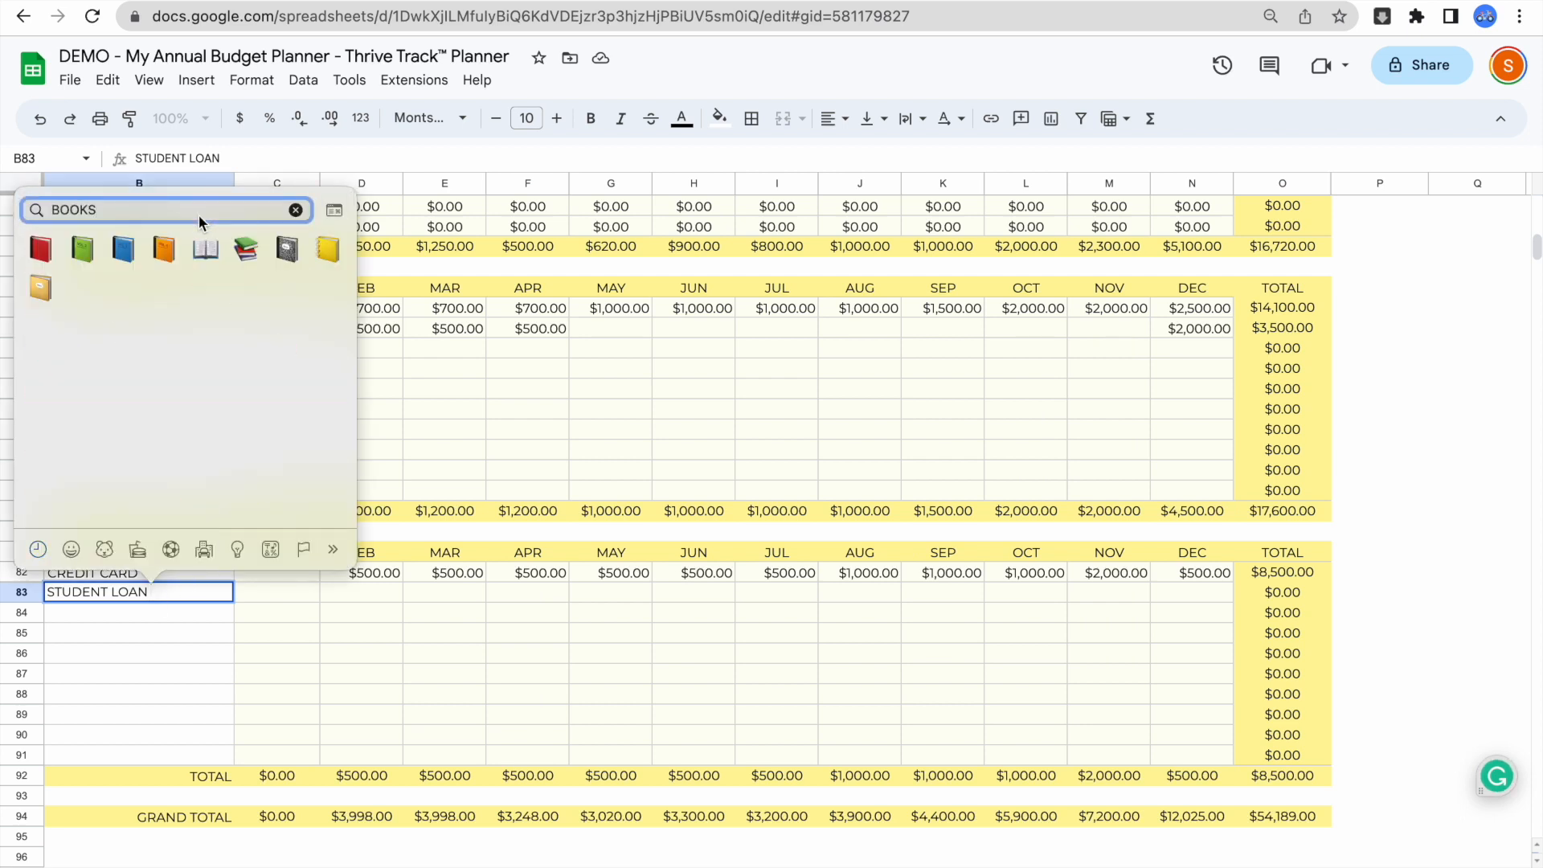
click(241, 254)
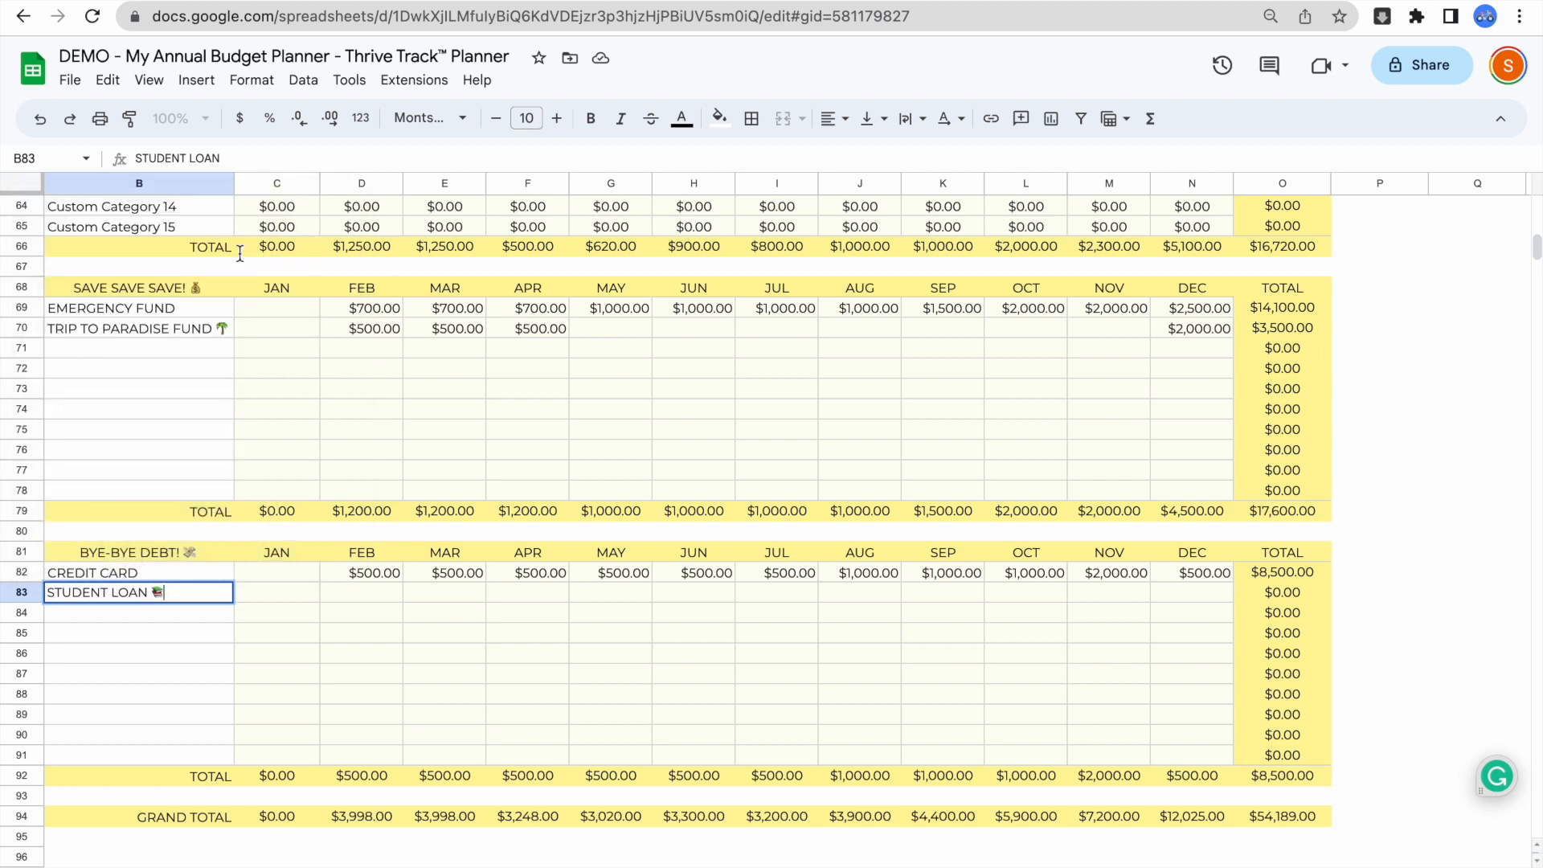
key(Return)
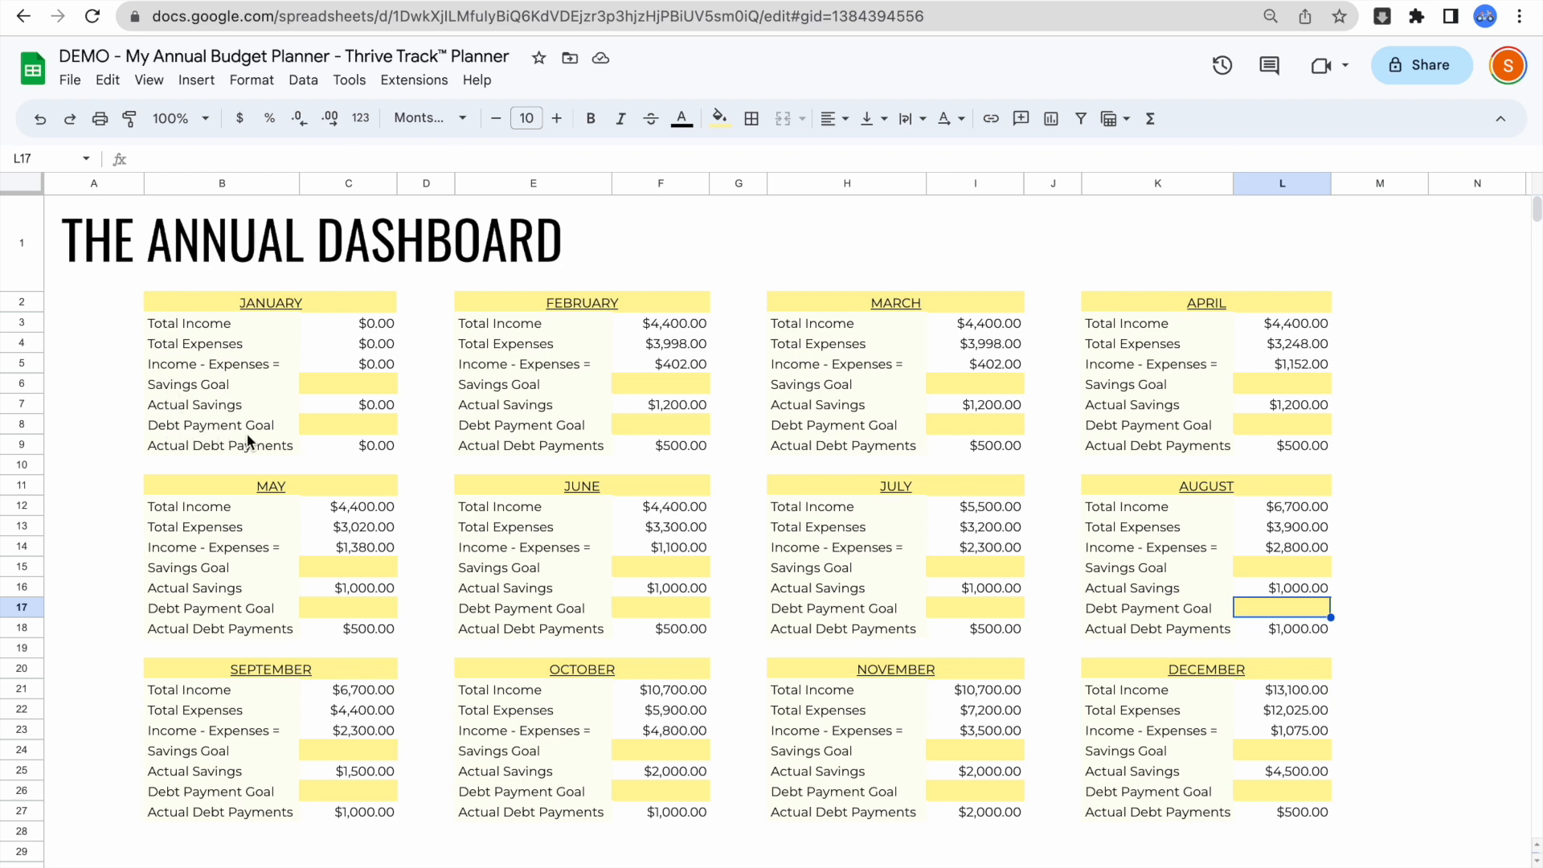
Step: Examine the Savings Goal and Debt Payment Goal cells for January through April on the Annual Dashboard
click(350, 386)
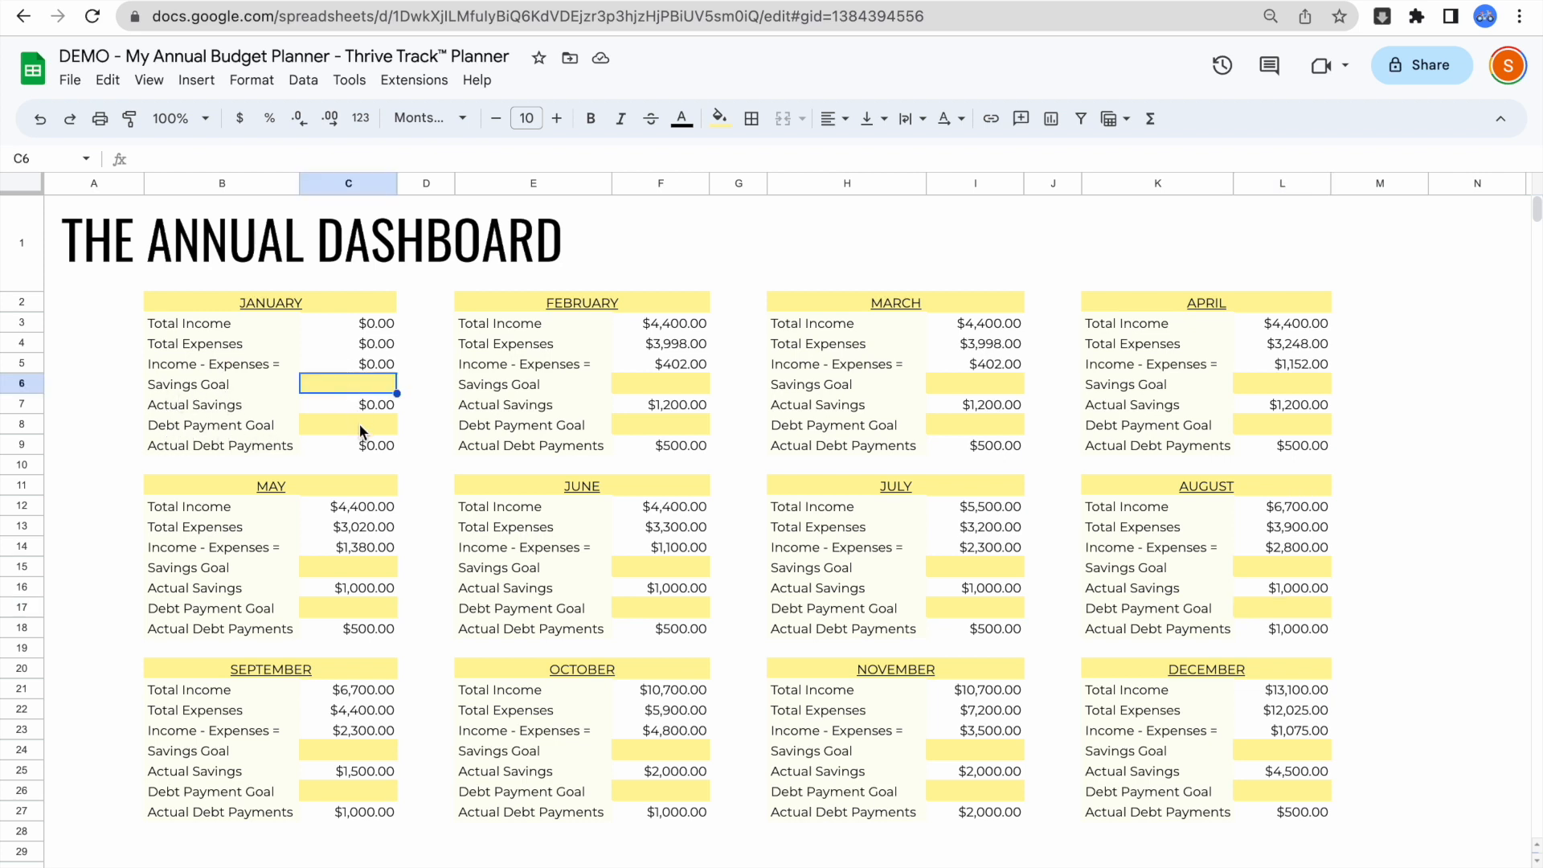
click(641, 385)
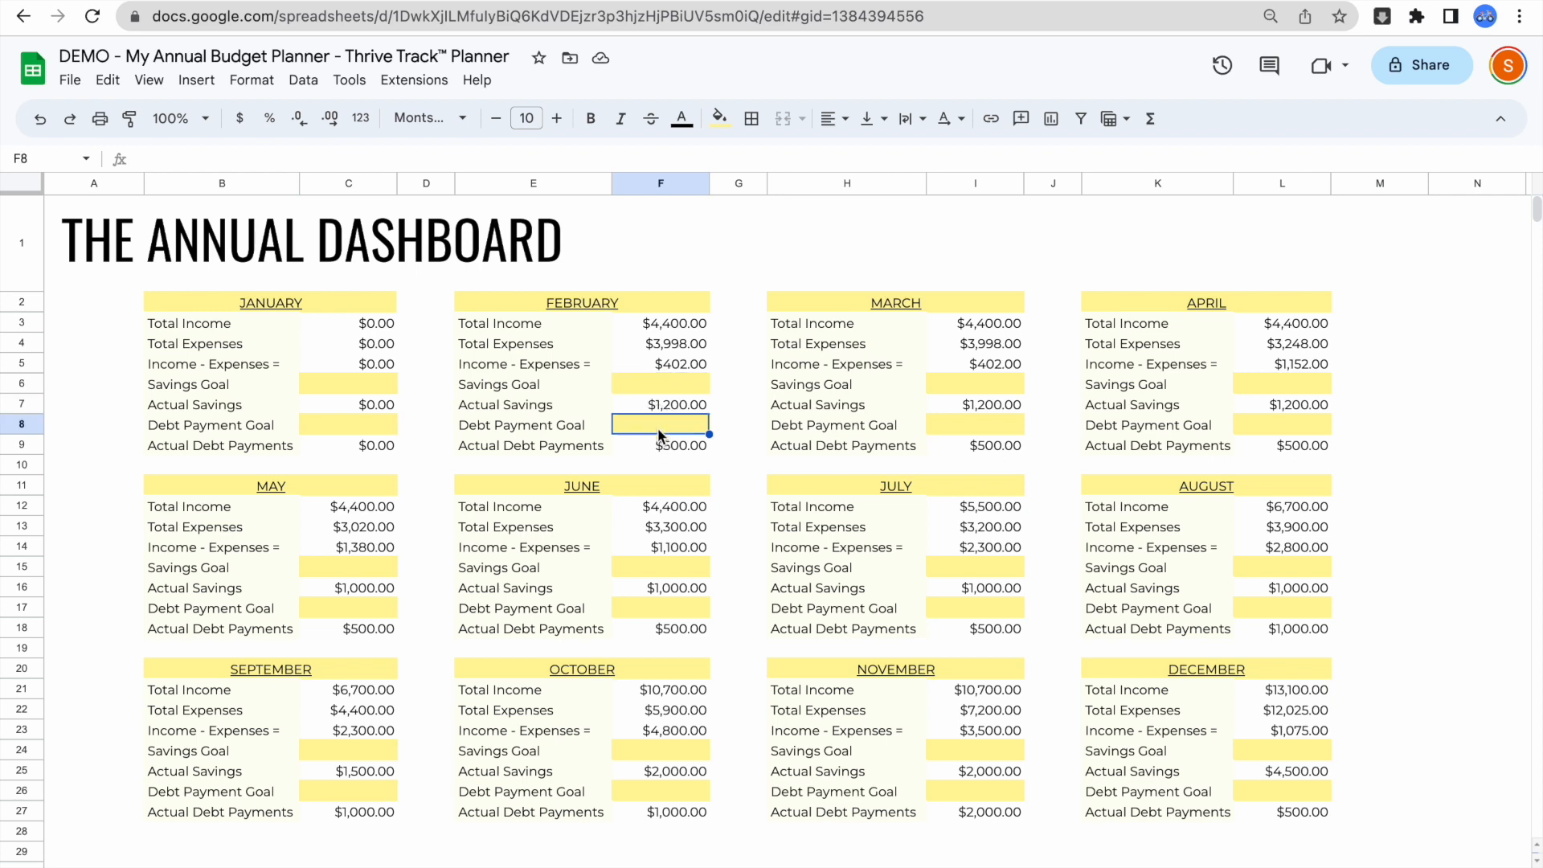
click(995, 384)
click(991, 427)
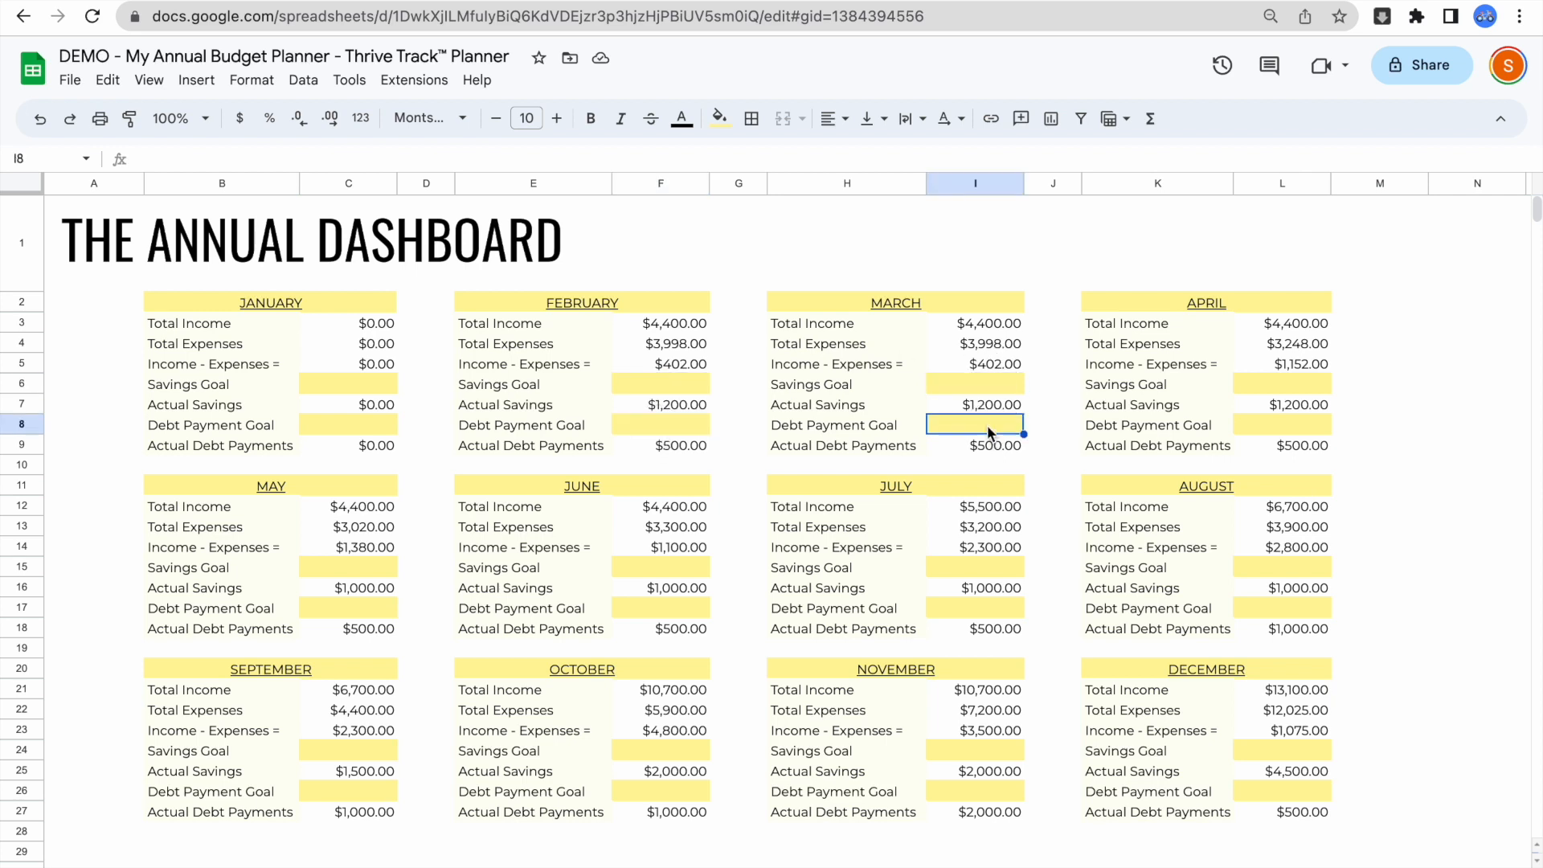
click(1318, 384)
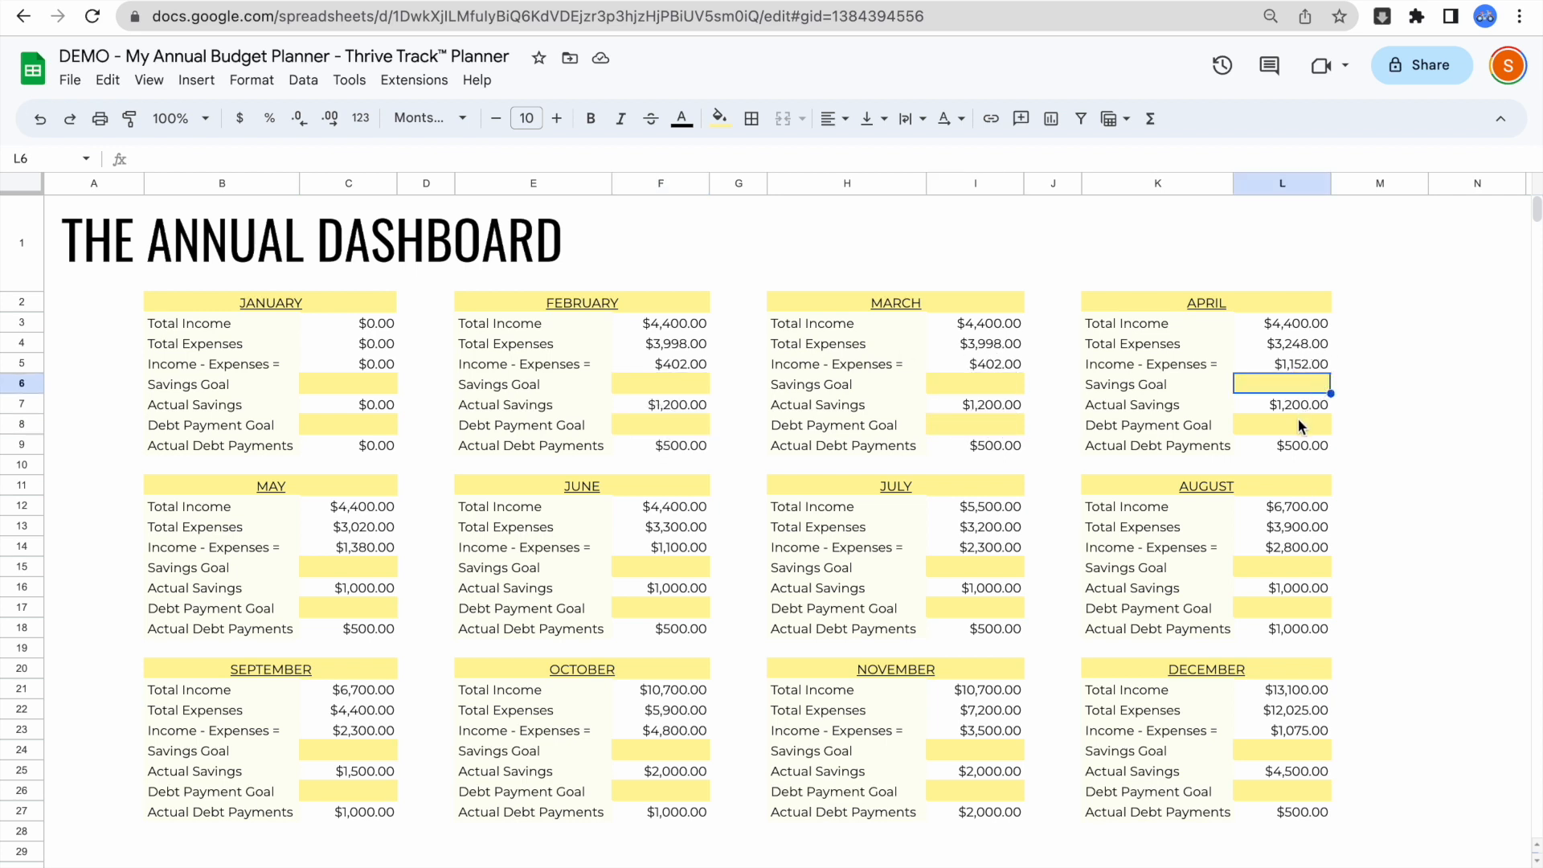
click(1301, 426)
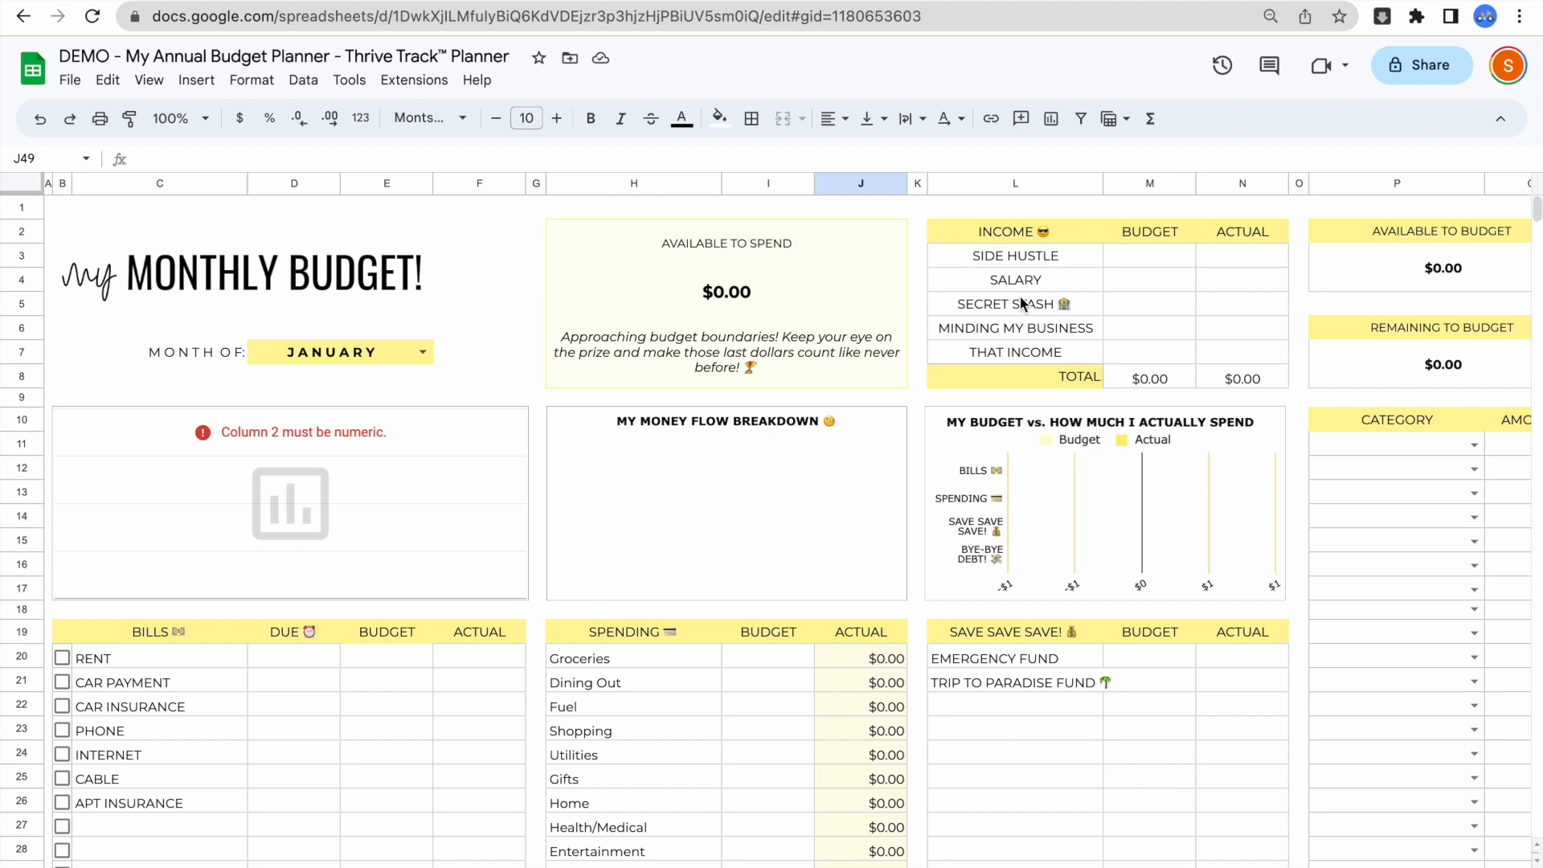
Step: Widen column L on the January monthly budget and enter income budgets of 1500 for SIDE HUSTLE and 1500 for SALARY
drag(1105, 183, 1120, 183)
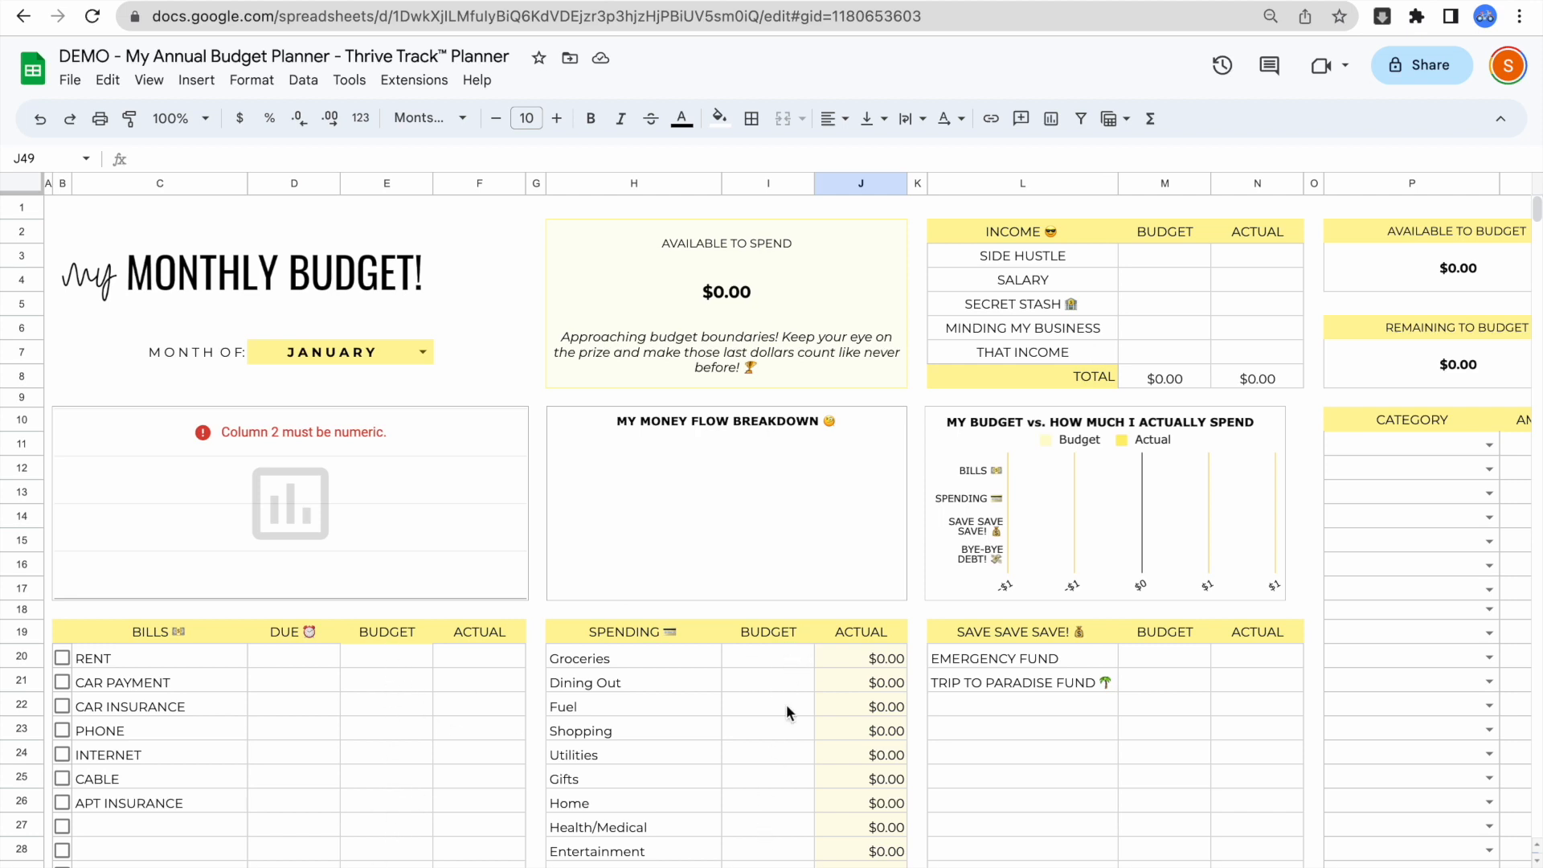
click(1167, 255)
text(1500)
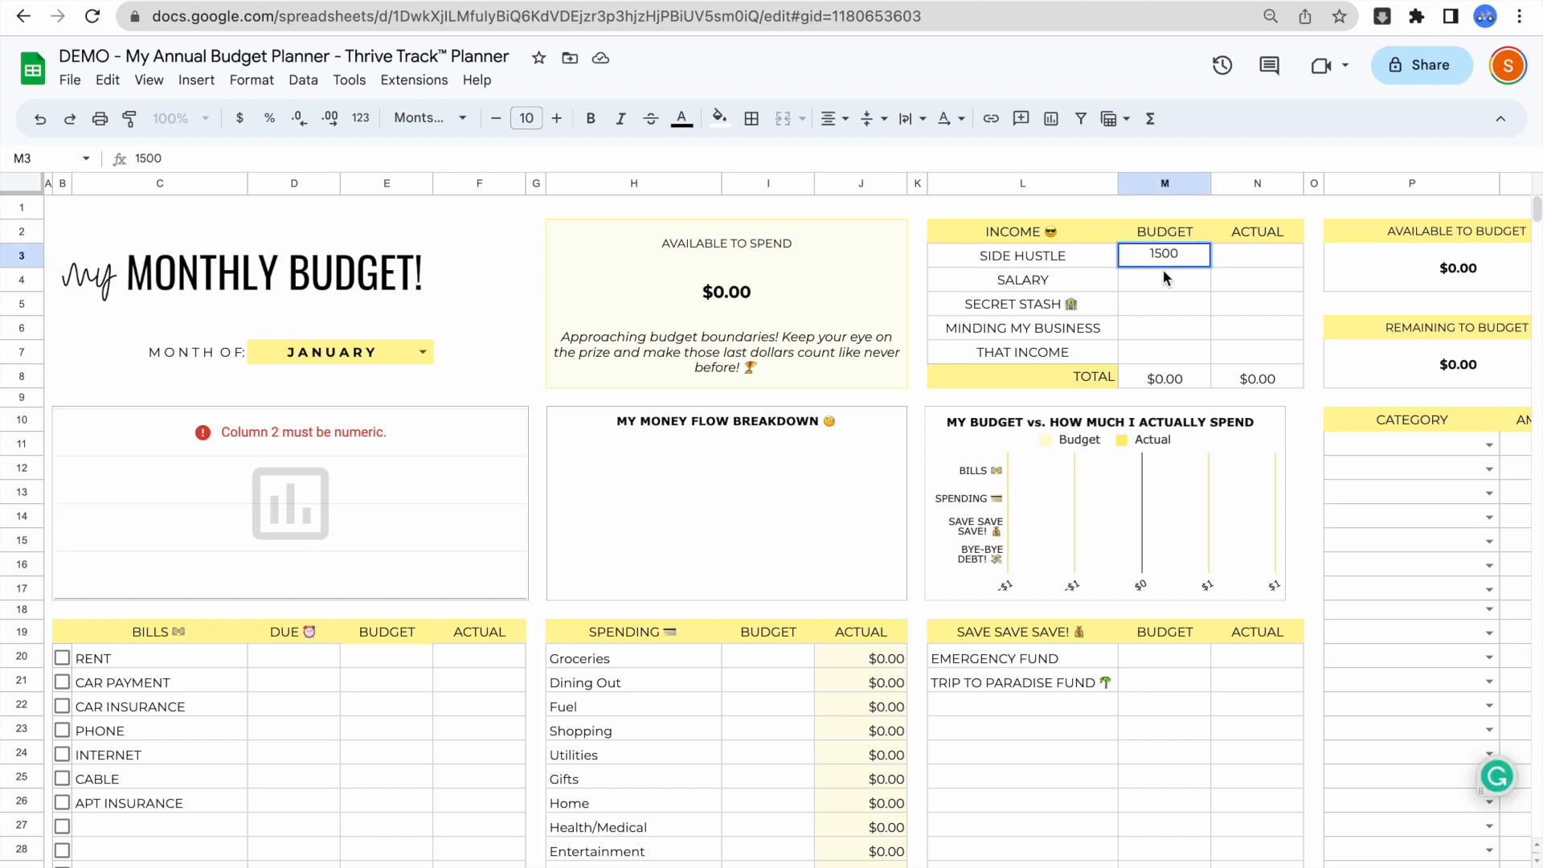
key(Return)
text(1,500)
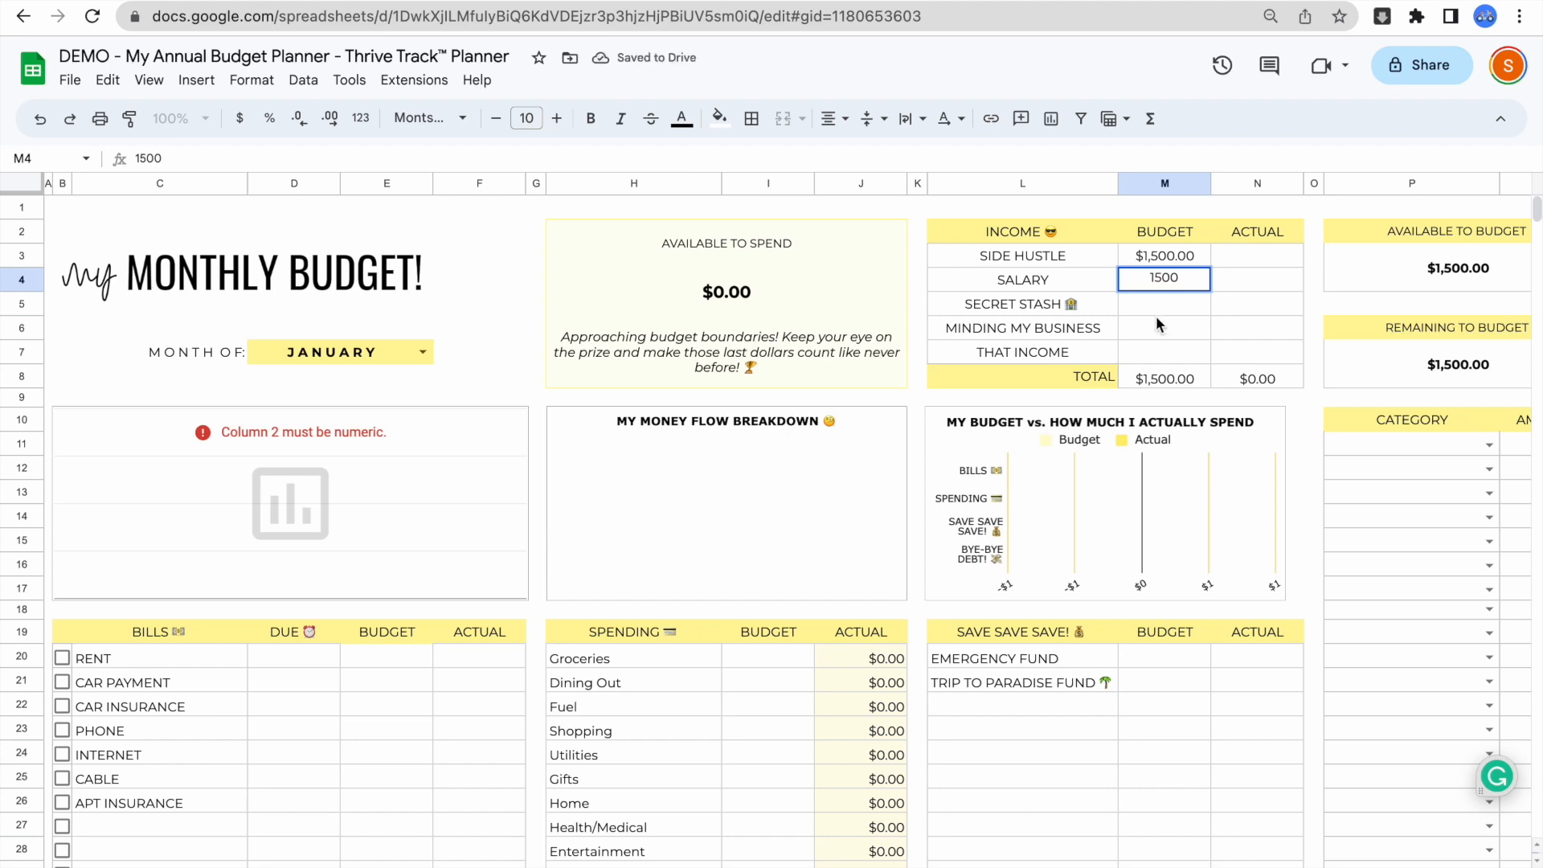
Step: Enter January income budgets of 800 for SECRET STASH, 800 for MINDING MY BUSINESS and 450 for THAT INCOME
click(1157, 310)
scroll(1246, 325, right, 5)
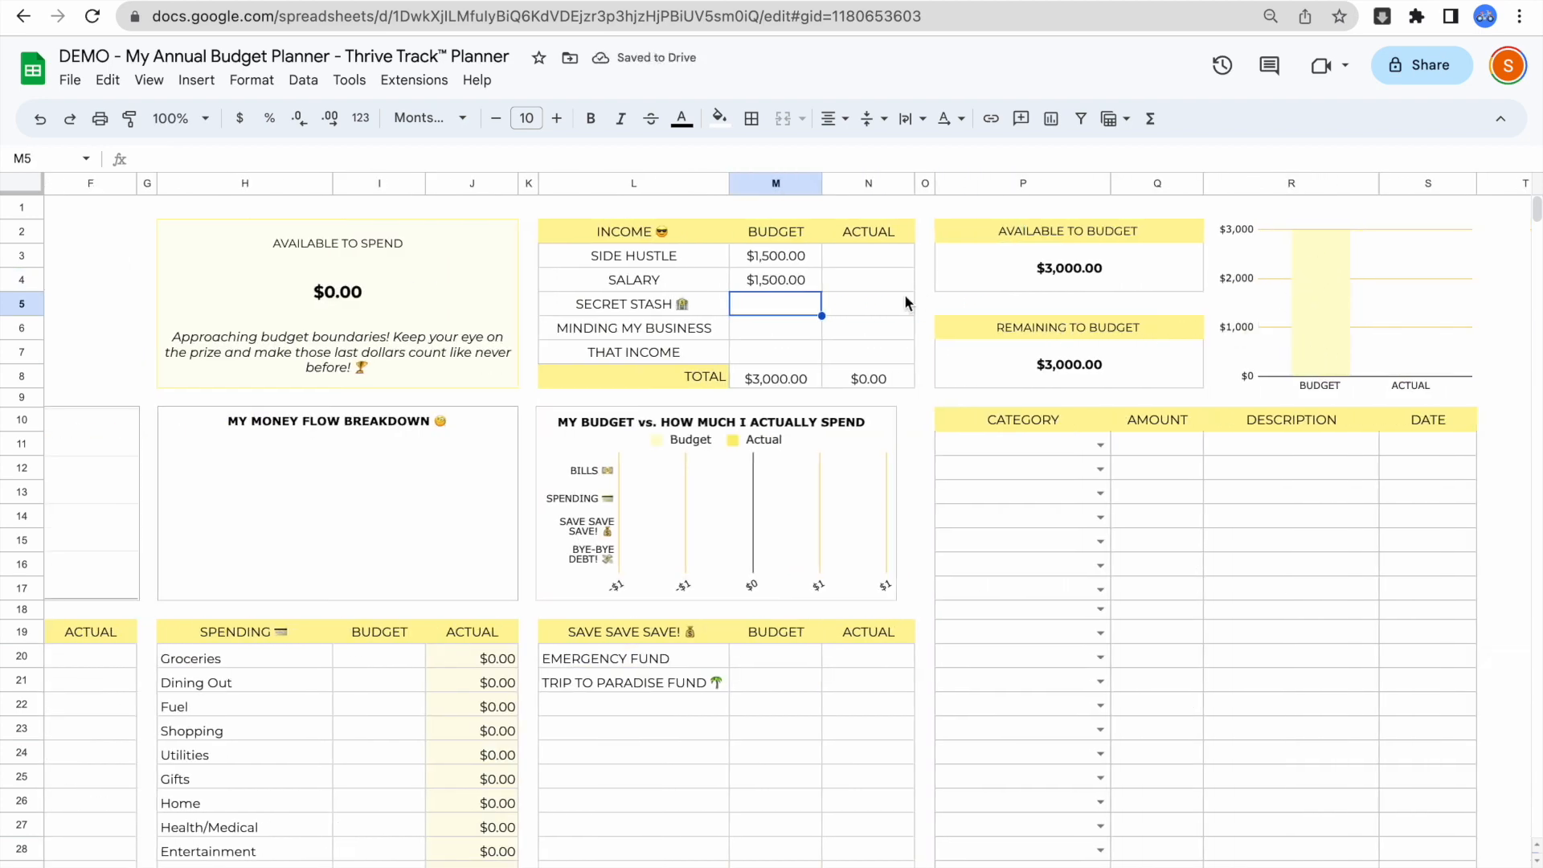
text(800)
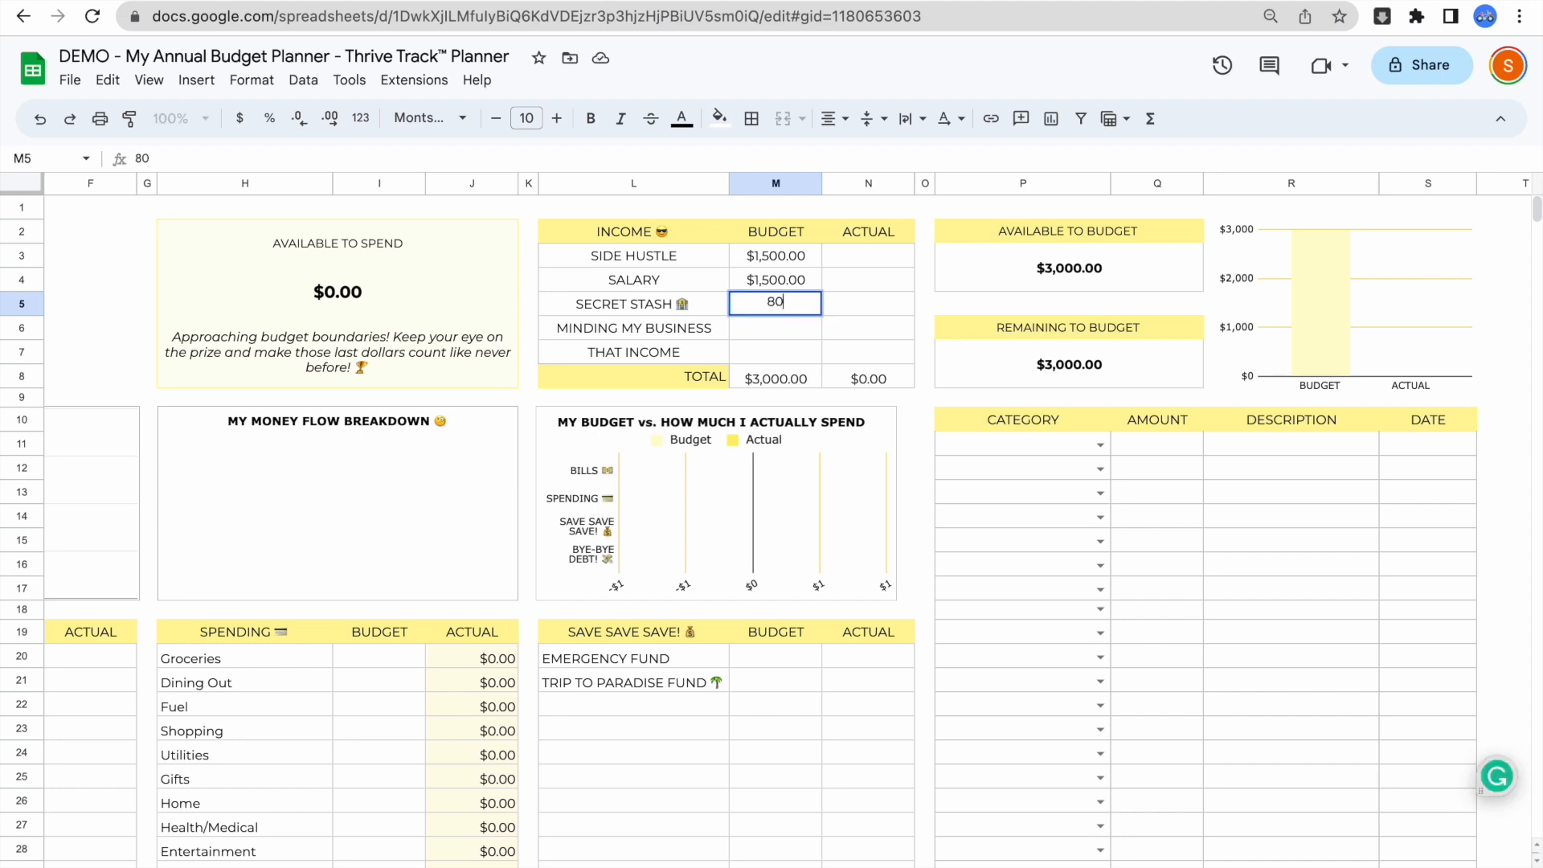
click(745, 331)
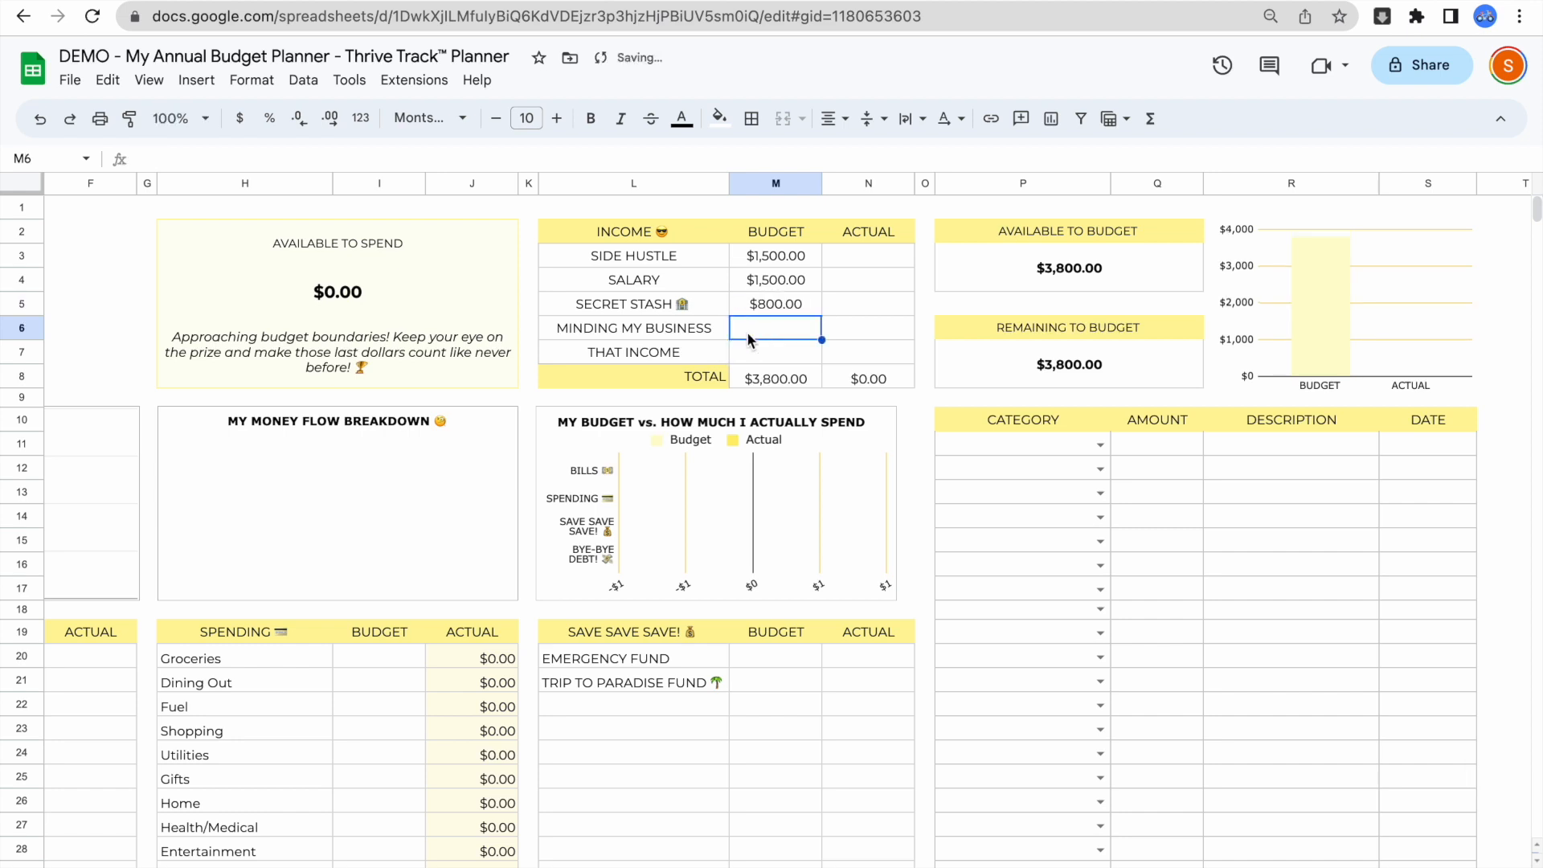
text(800)
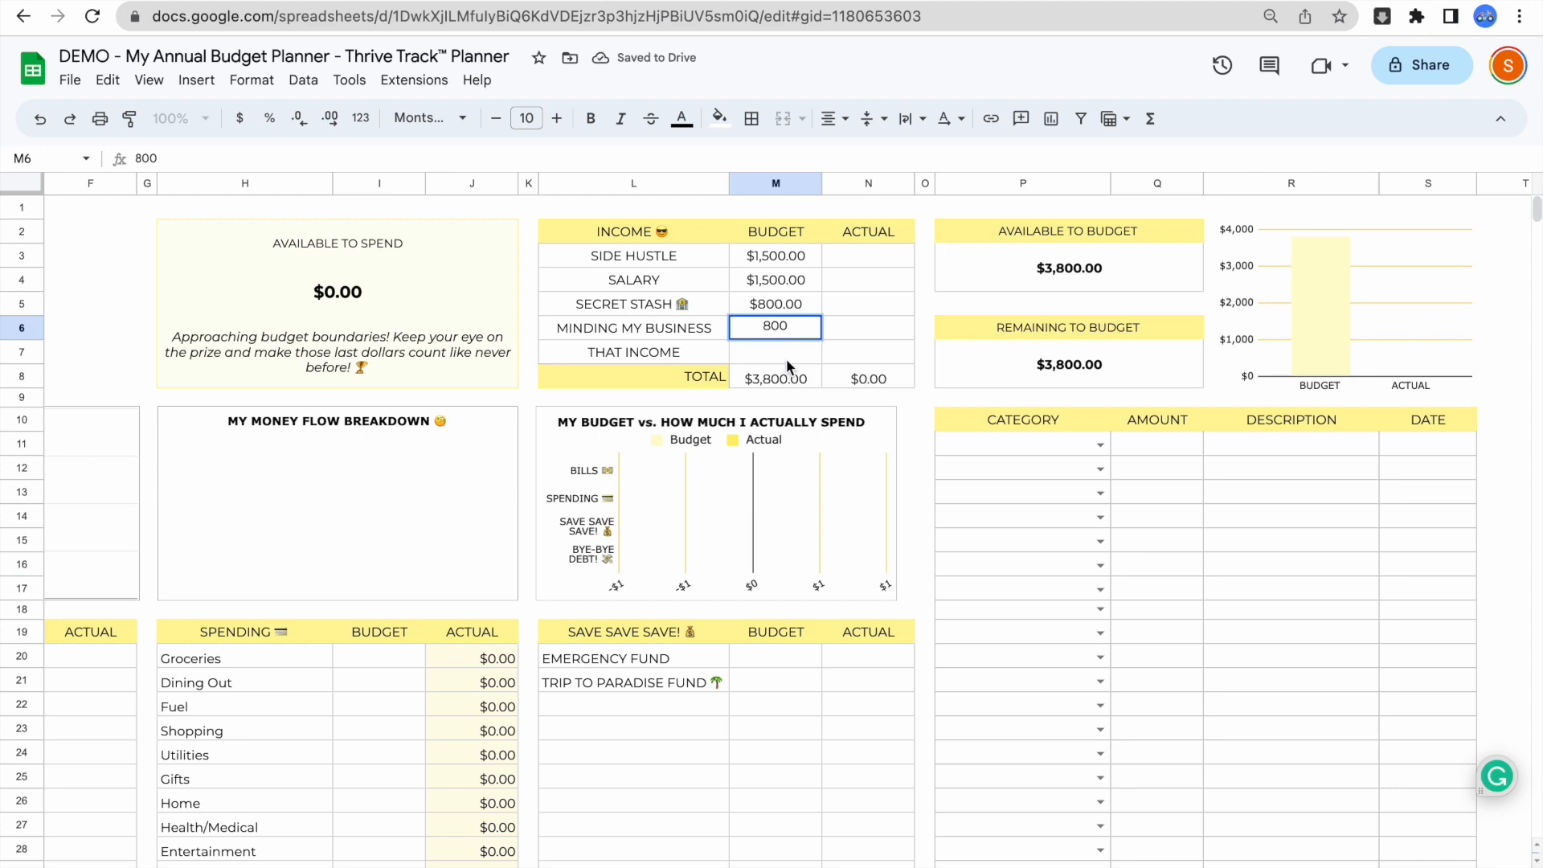
click(783, 354)
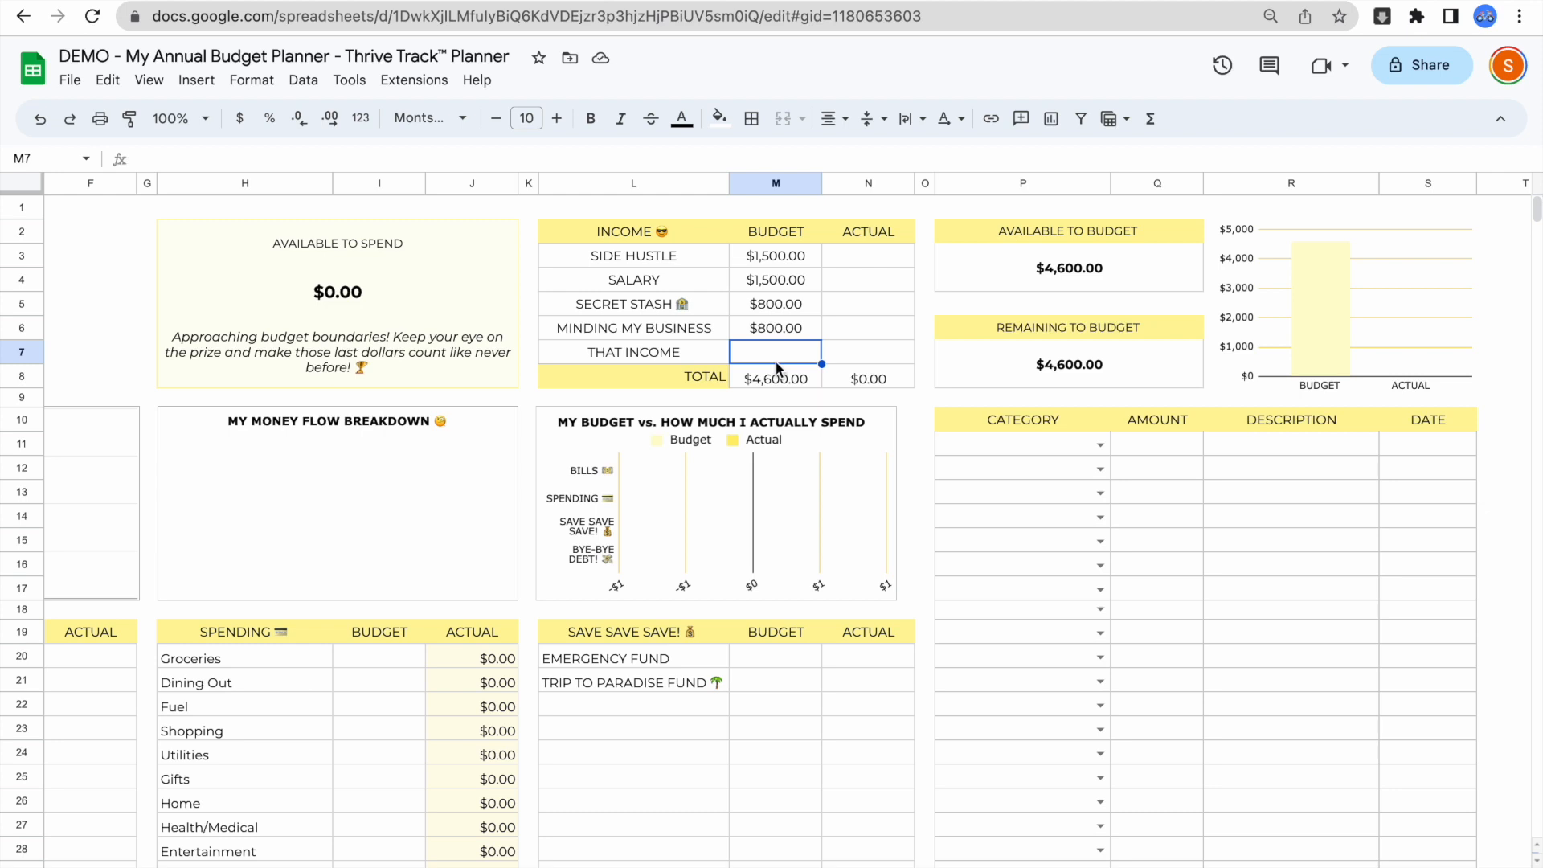
text(450)
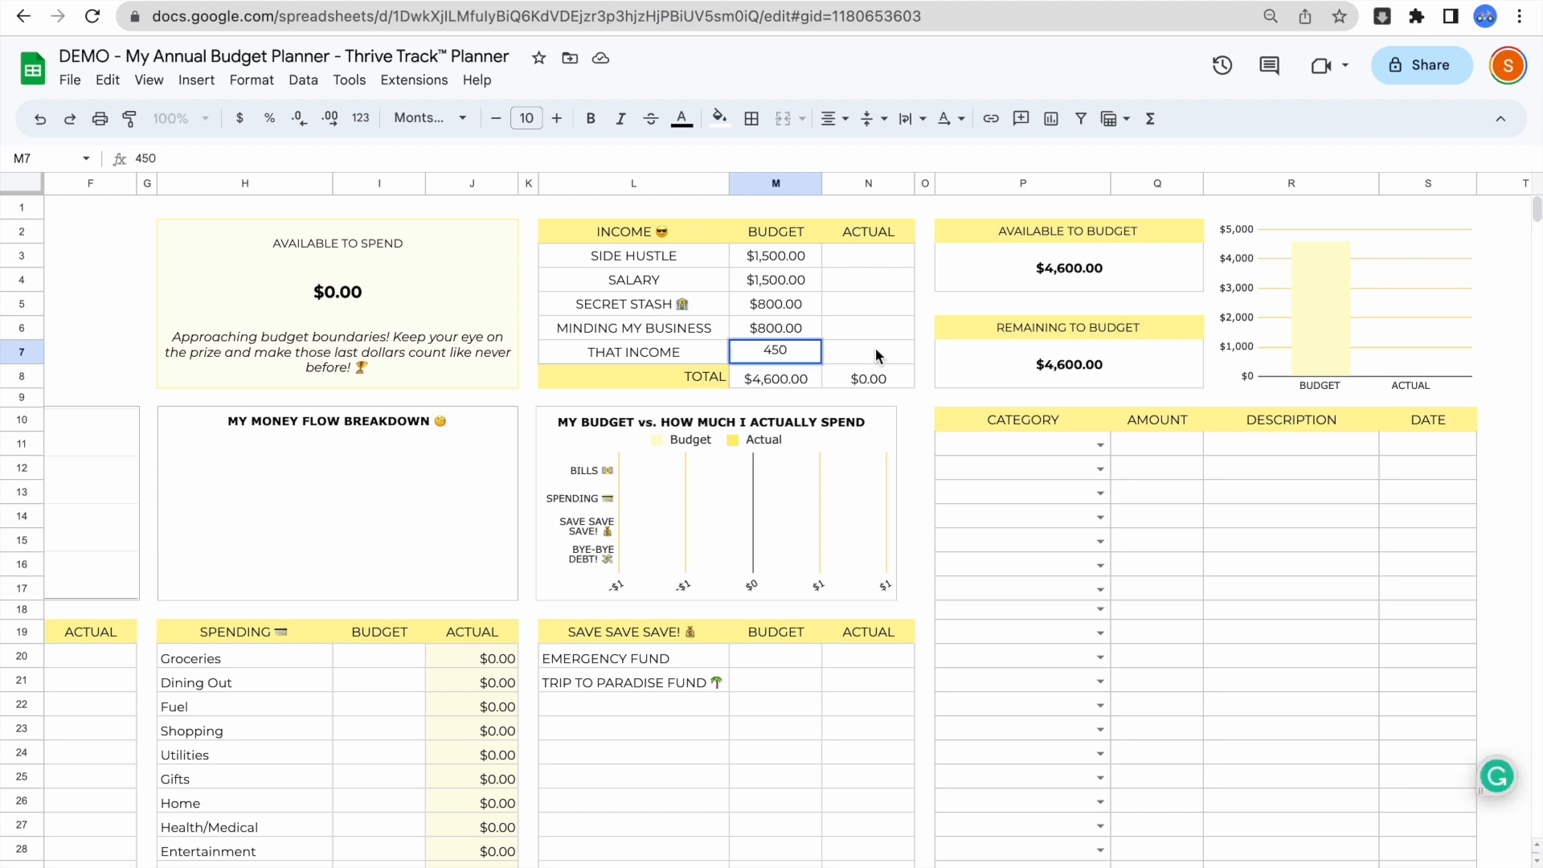
key(Return)
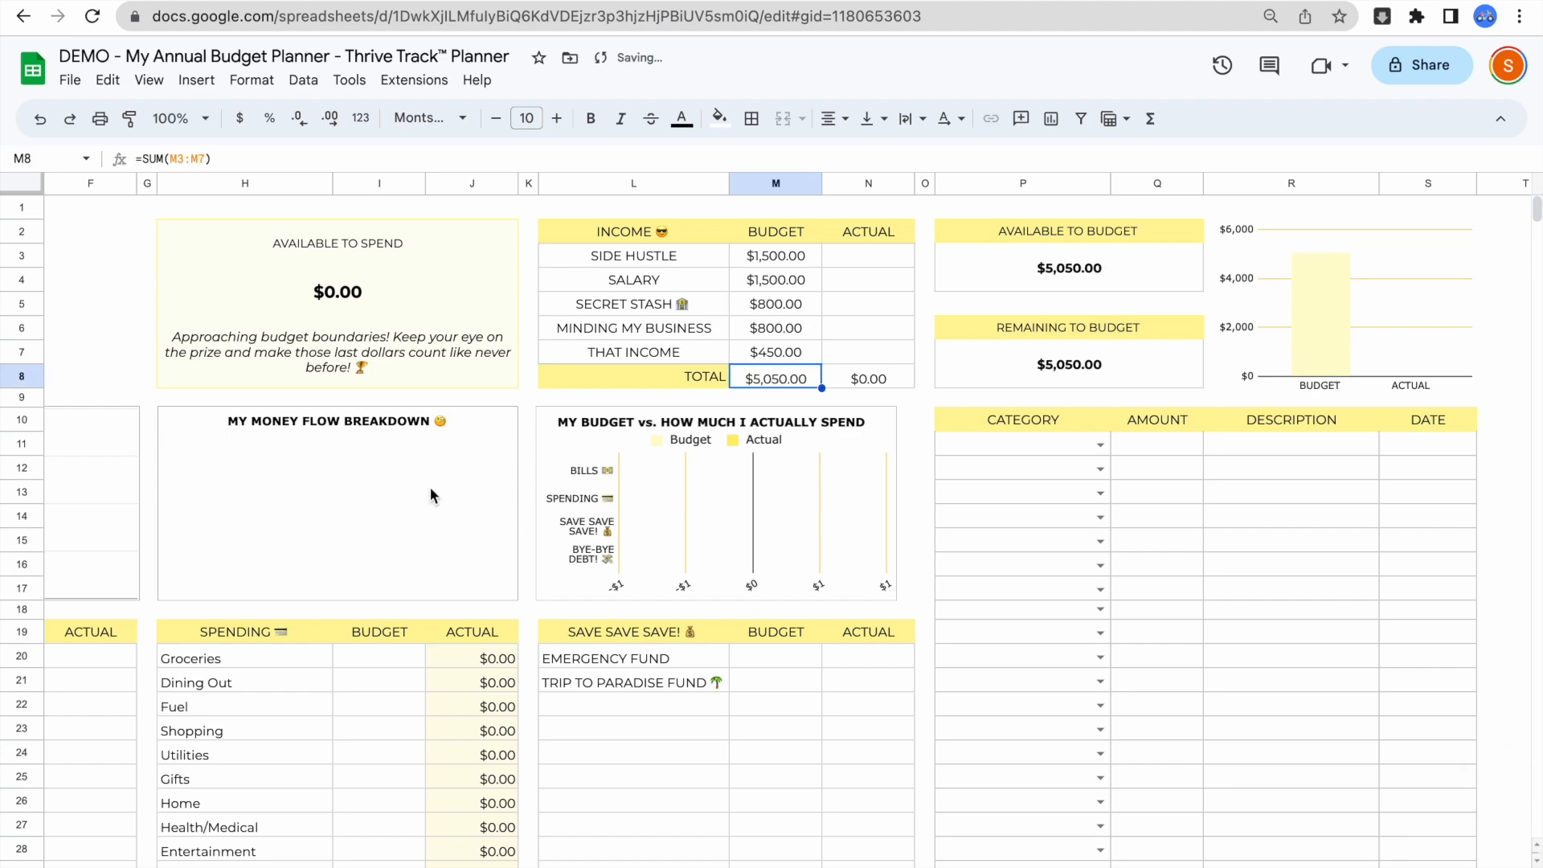
Step: Set the RENT bill's due date to 1/3/2023 and its budget to 1500
scroll(430, 487, left, 5)
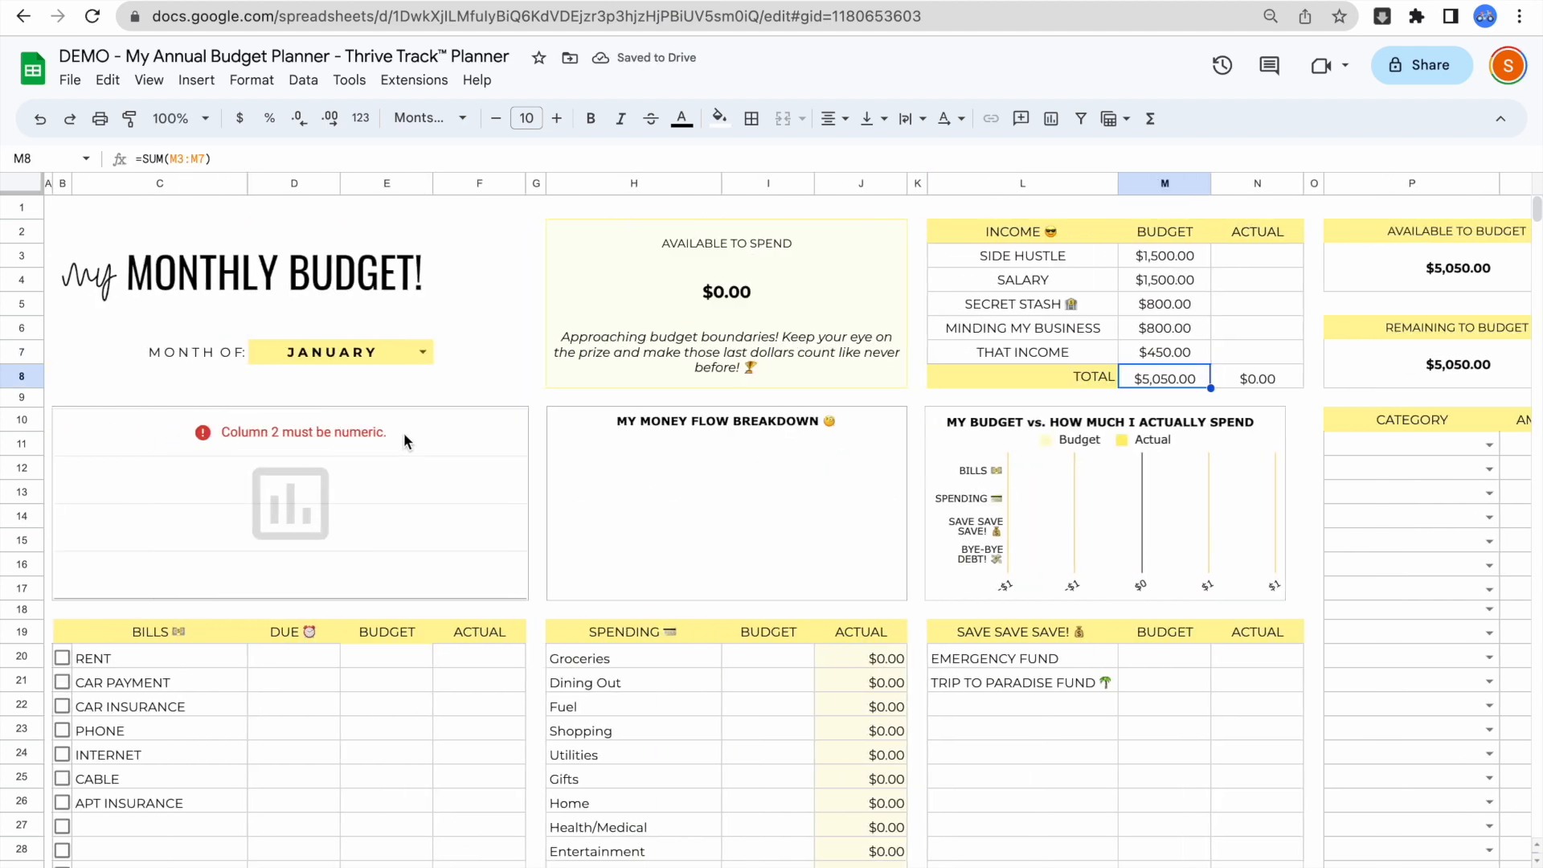
scroll(403, 433, down, 3)
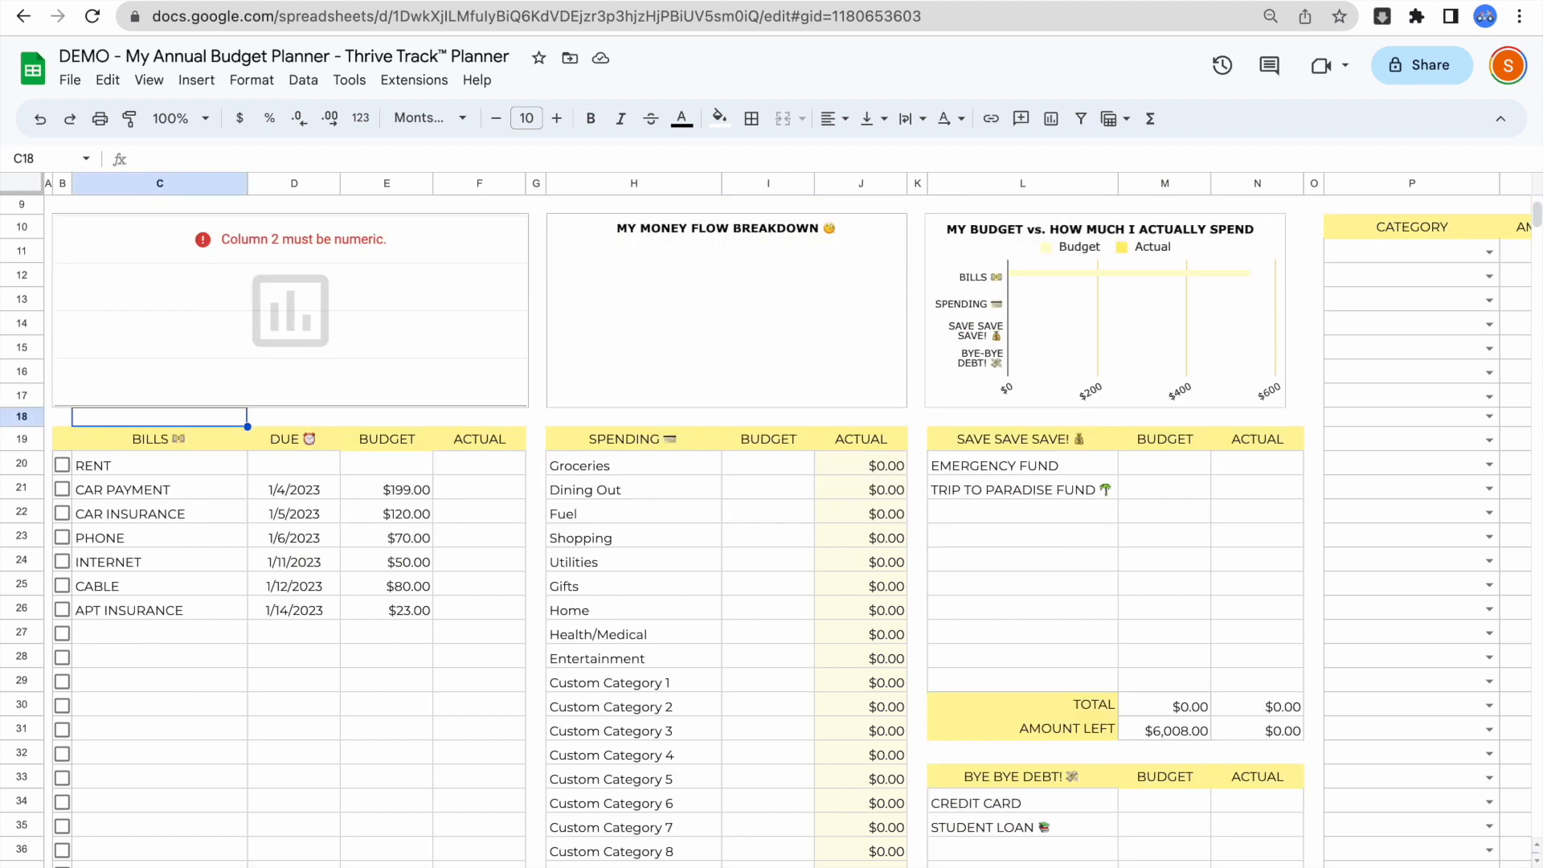
scroll(290, 824, down, 5)
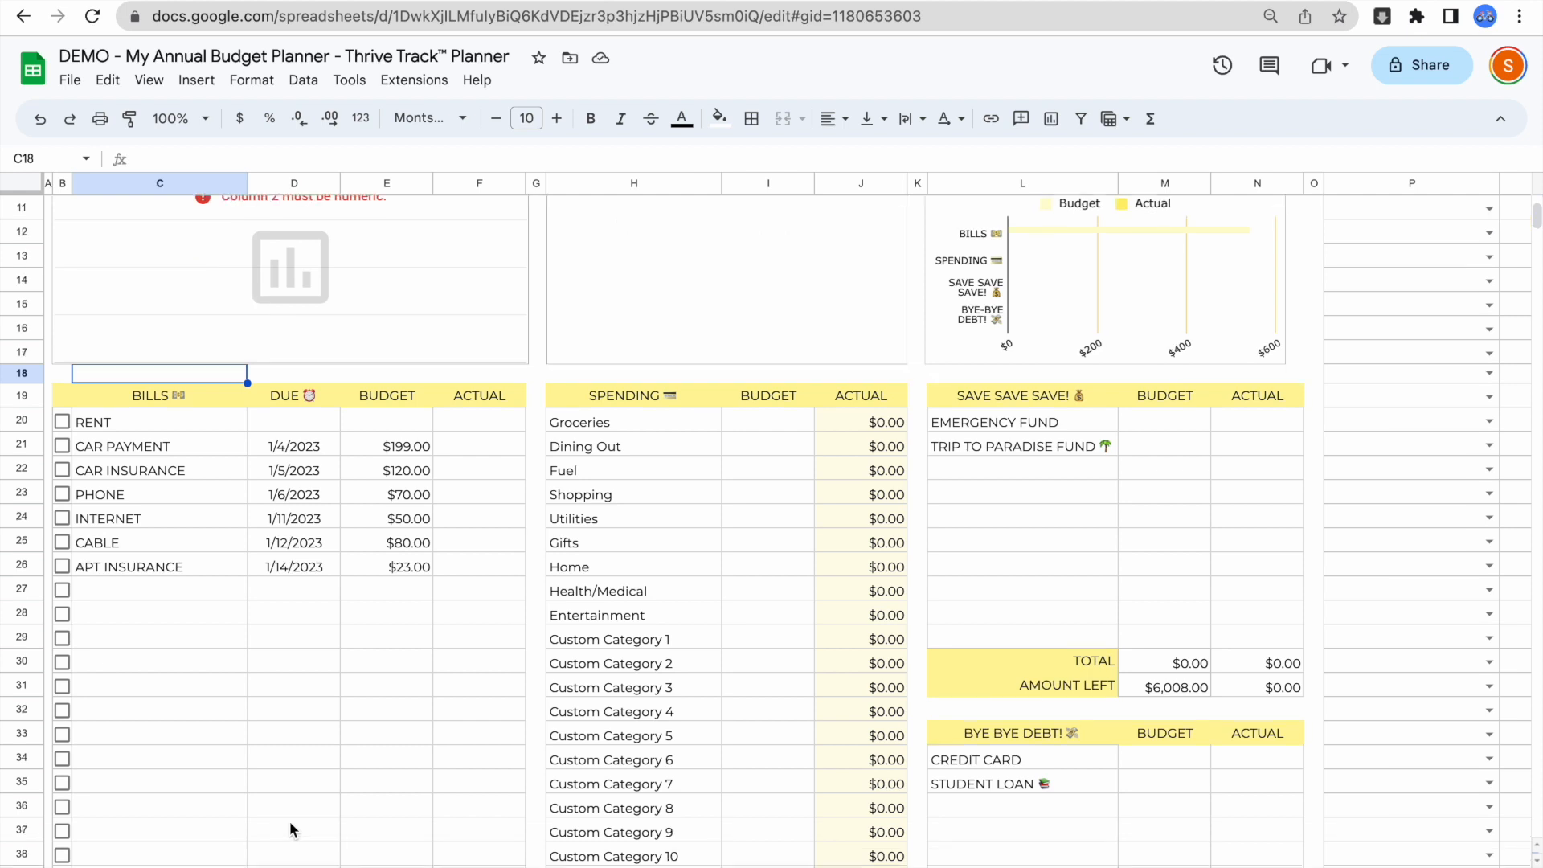
scroll(289, 827, down, 1)
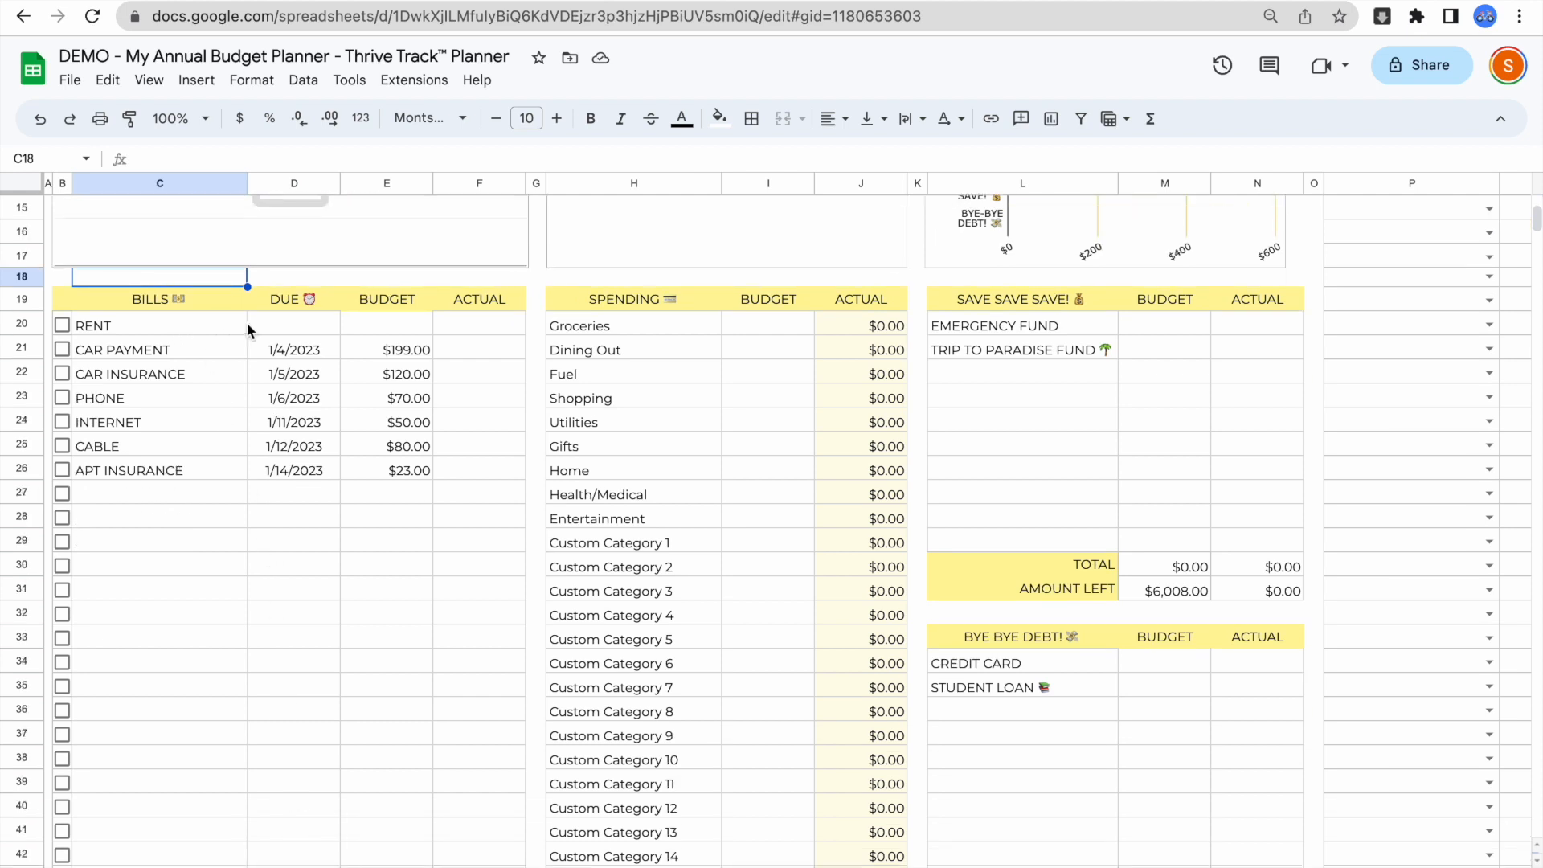
double_click(299, 322)
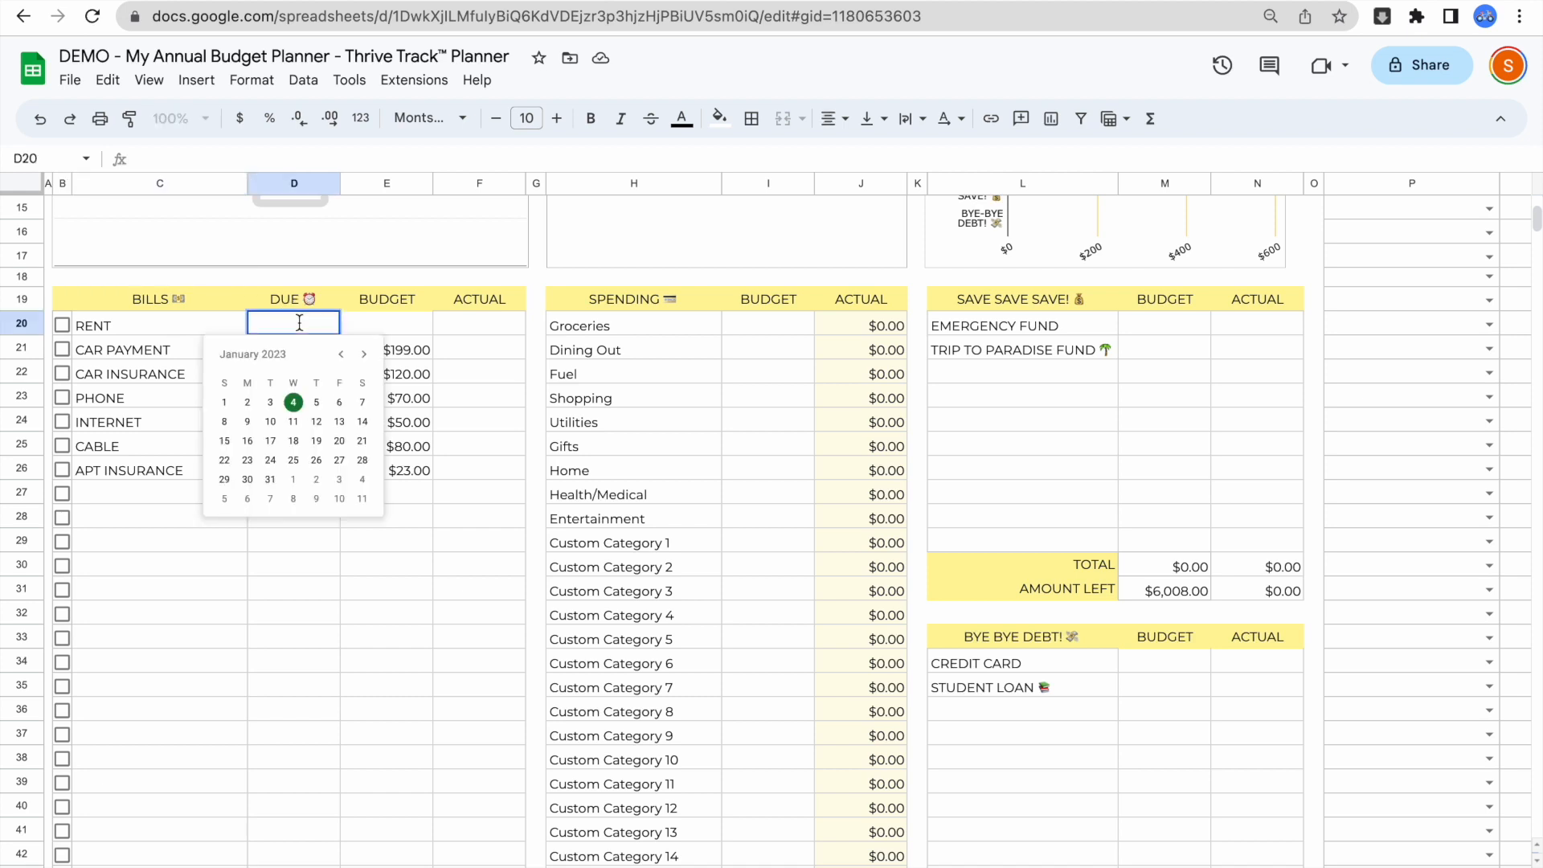
click(270, 402)
click(381, 326)
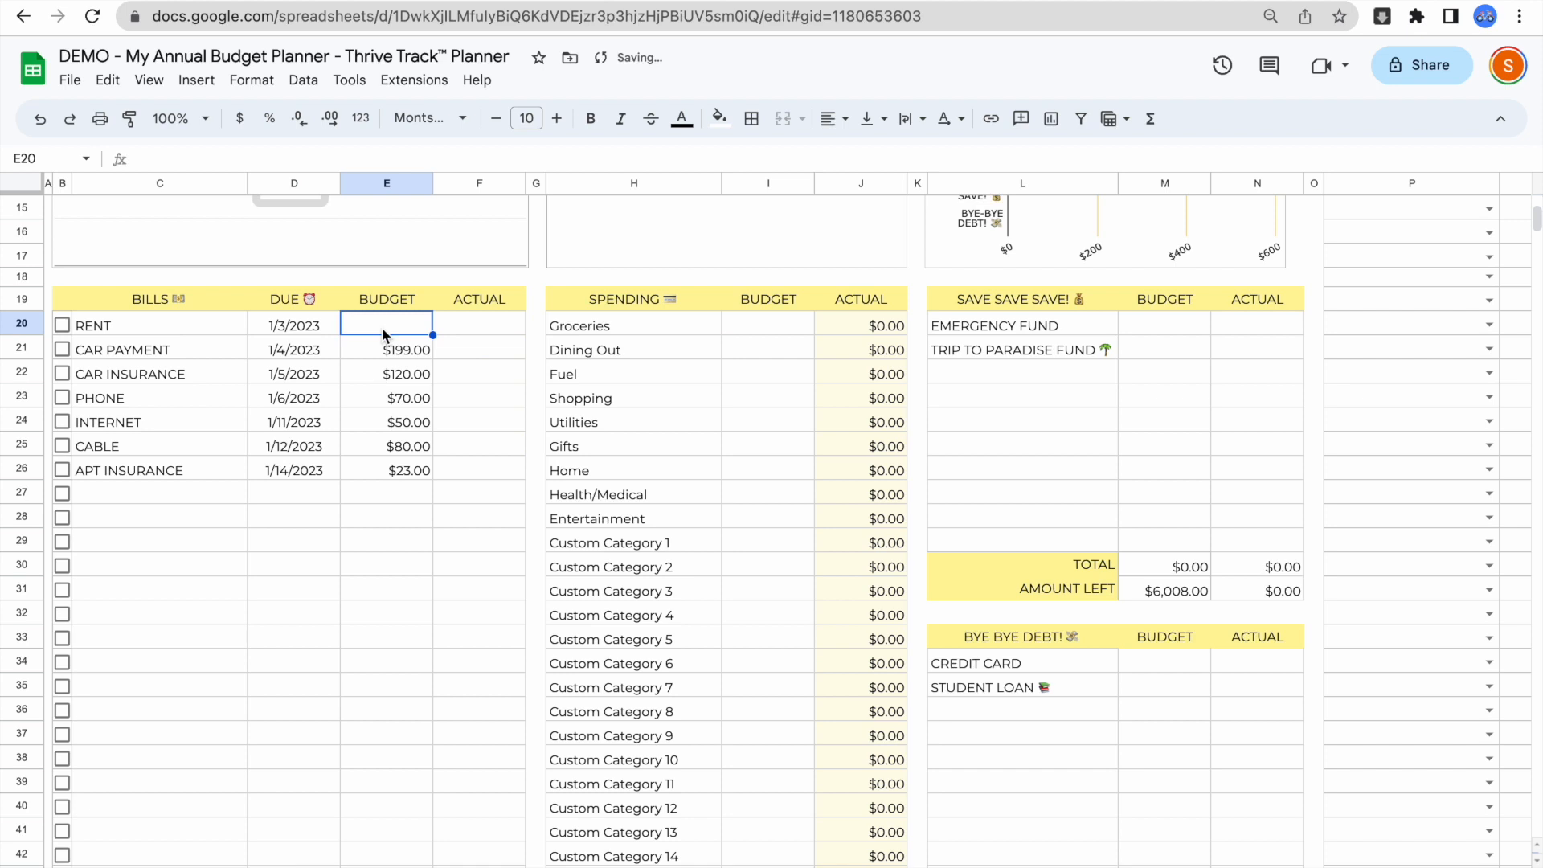
text(1500)
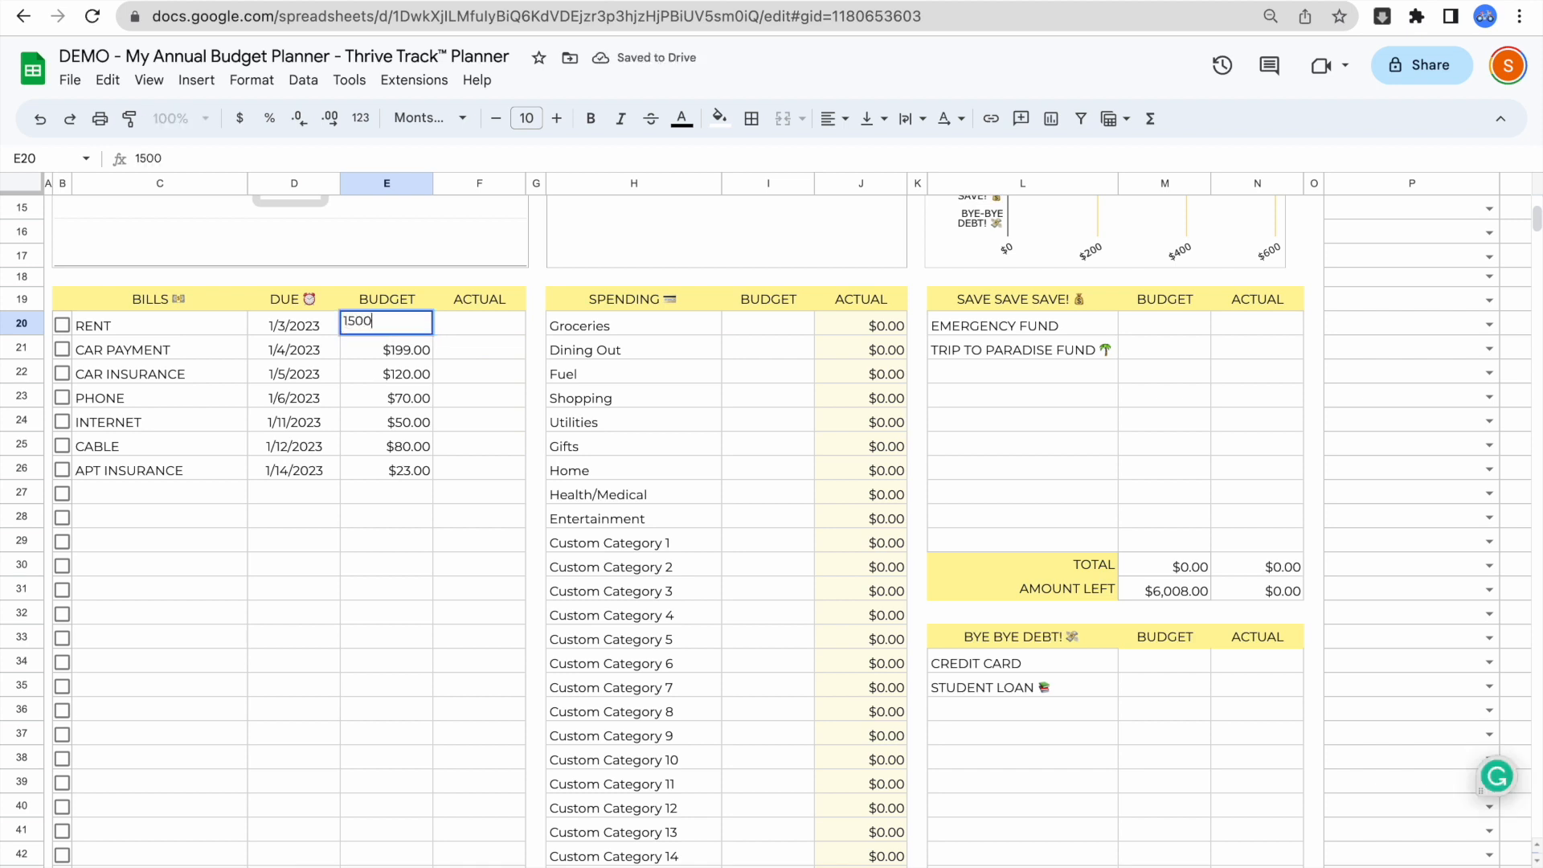
click(468, 325)
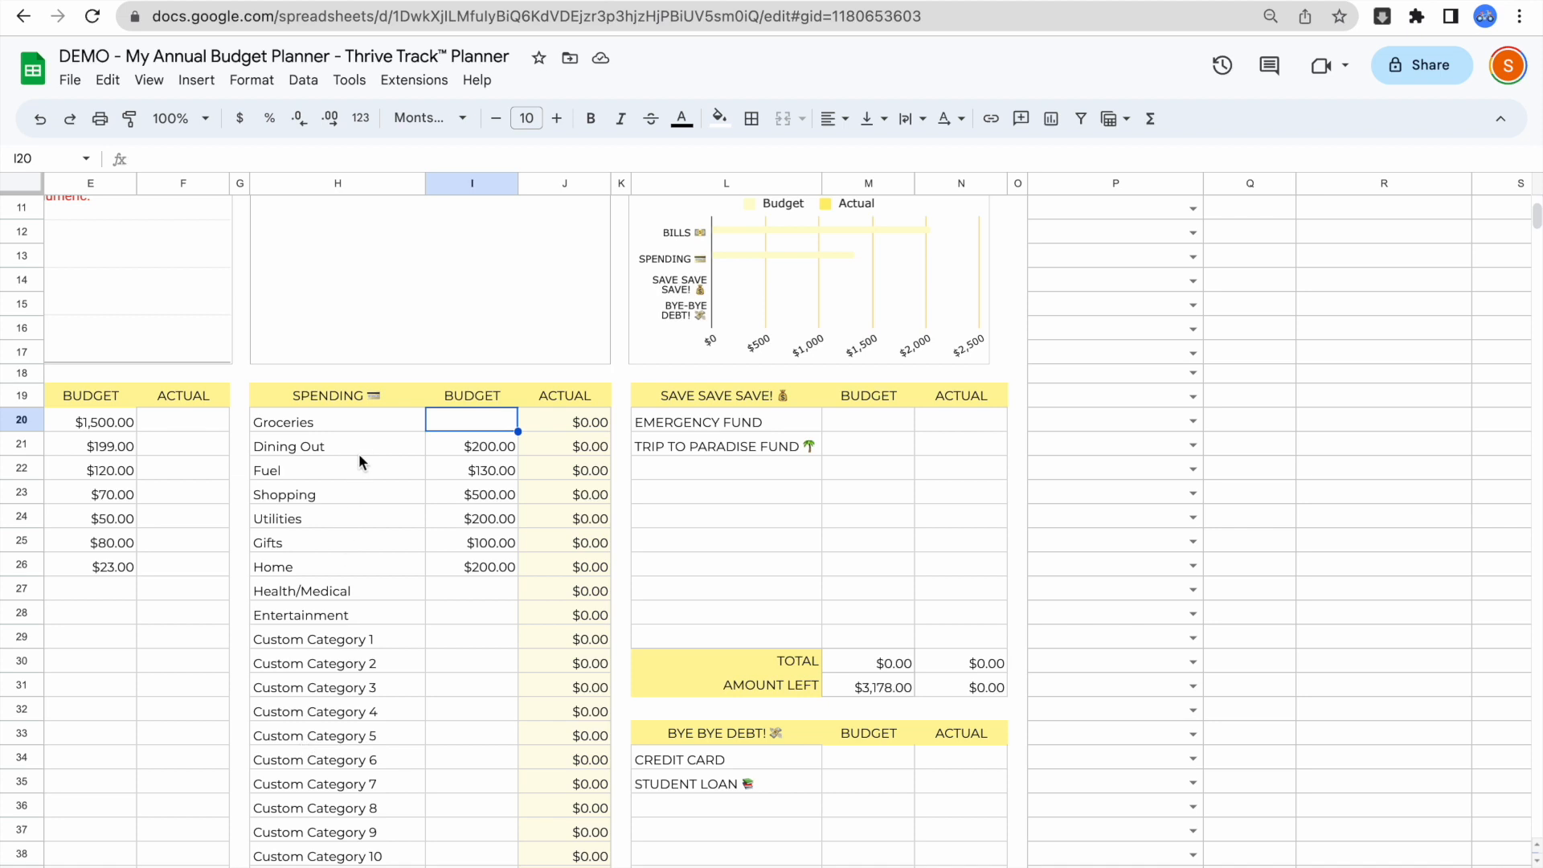
Step: Set the January spending budget for Groceries to 500
scroll(358, 453, down, 1)
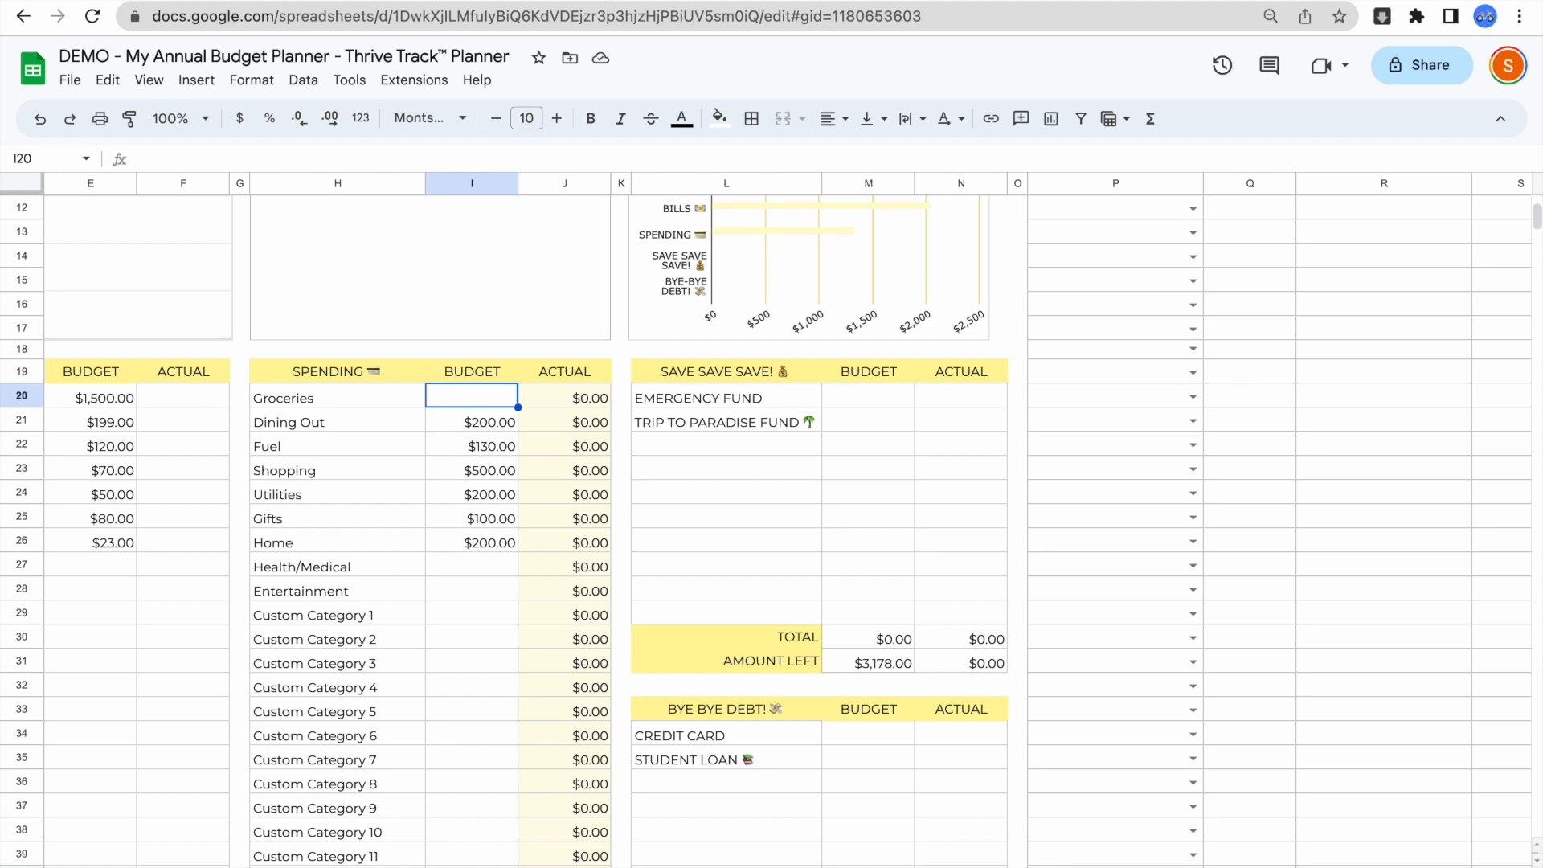
text(500)
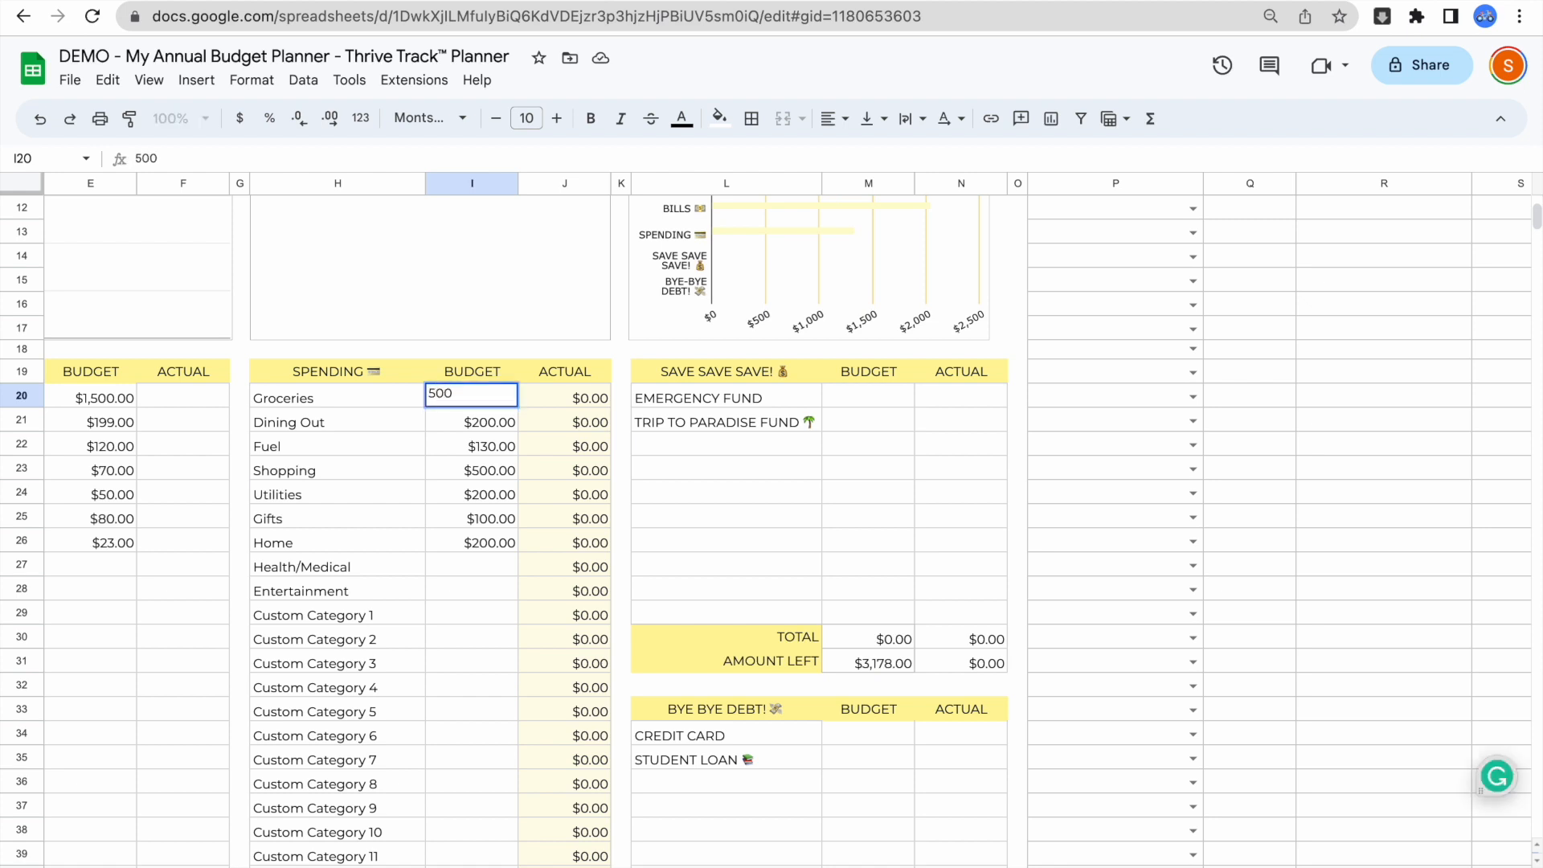
key(Return)
key(Down)
key(Down)
key(Down)
key(Down)
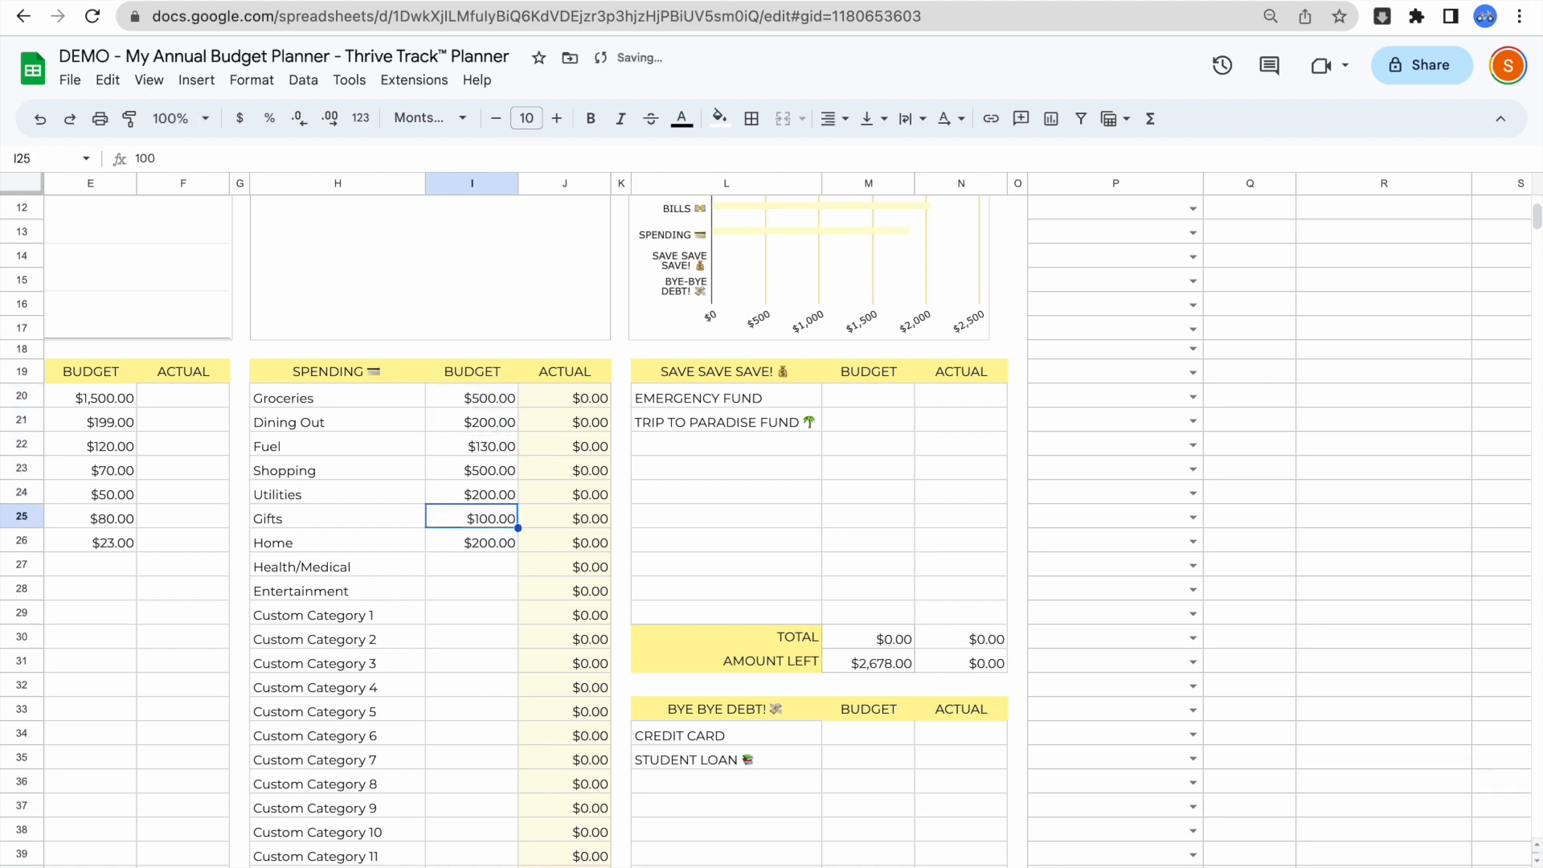
key(Down)
Step: Review the January income total, the remaining-to-budget amount and the savings and debt budgets
scroll(772, 530, up, 4)
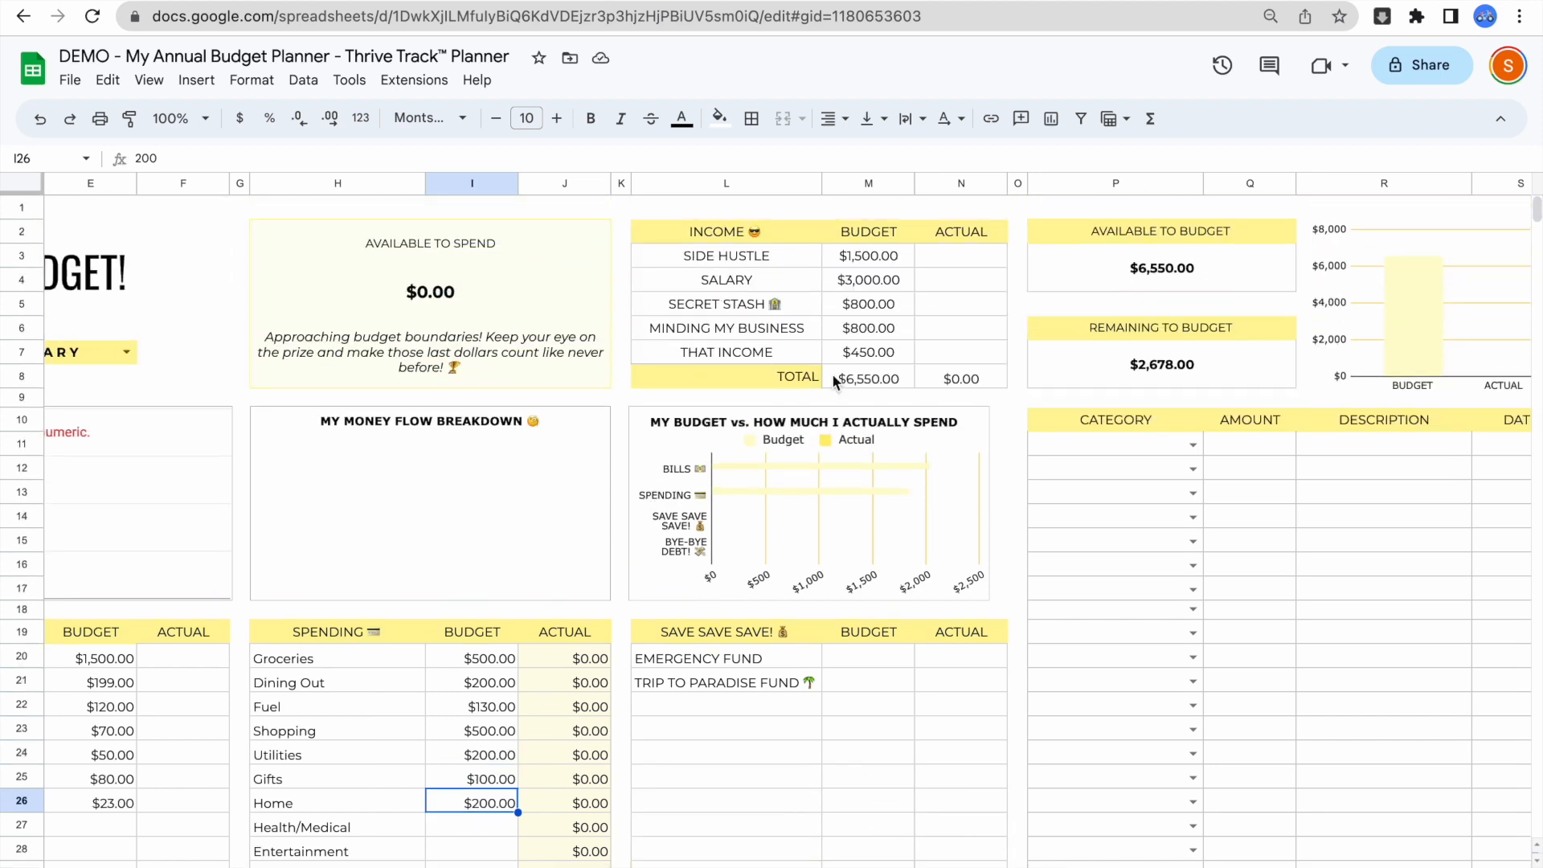
scroll(833, 381, right, 3)
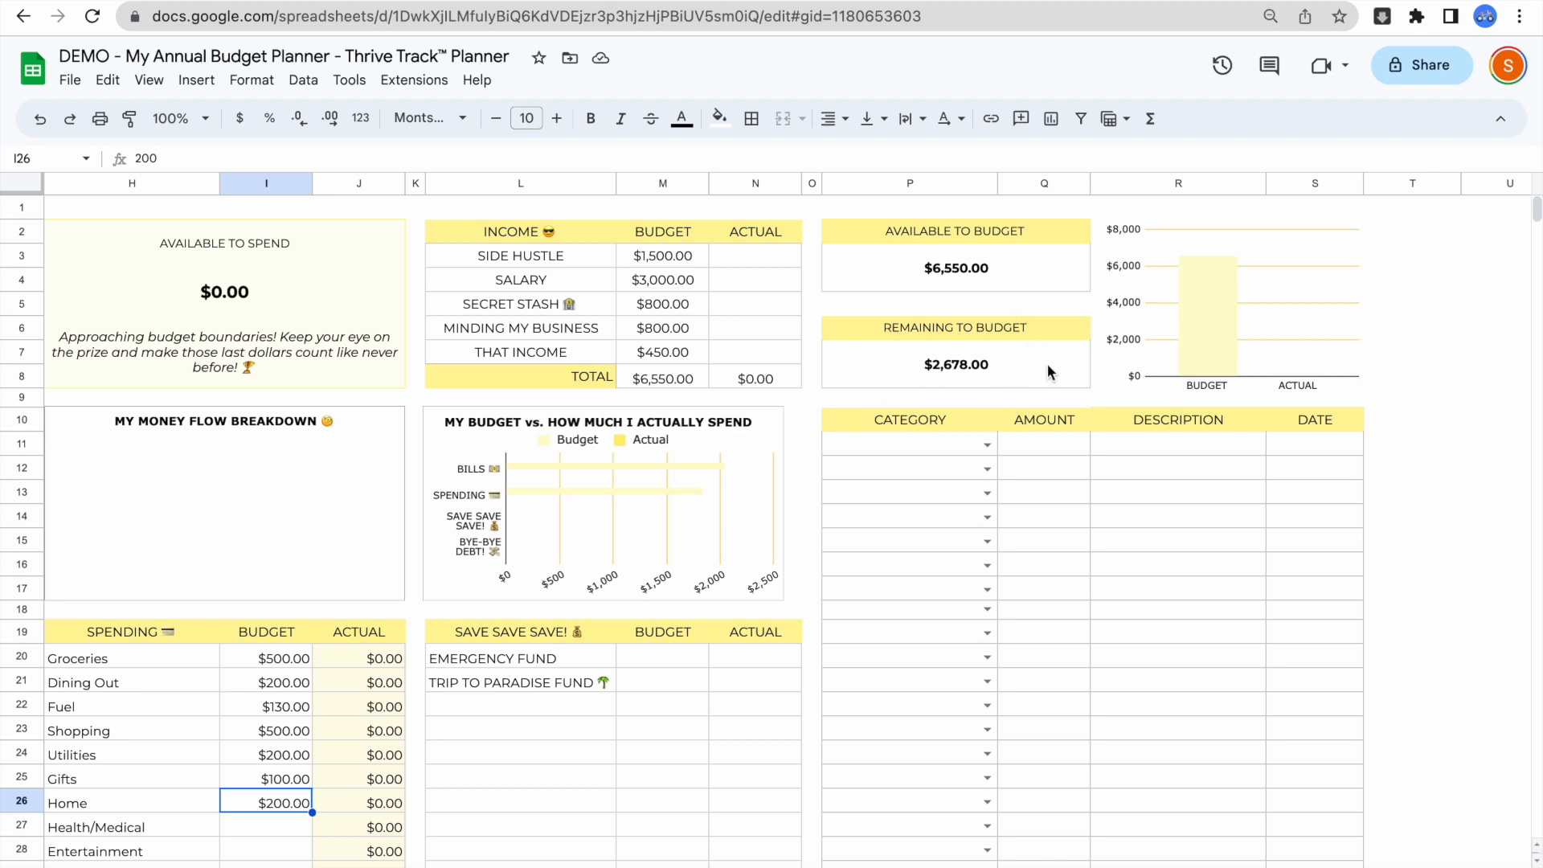
scroll(1034, 285, down, 1)
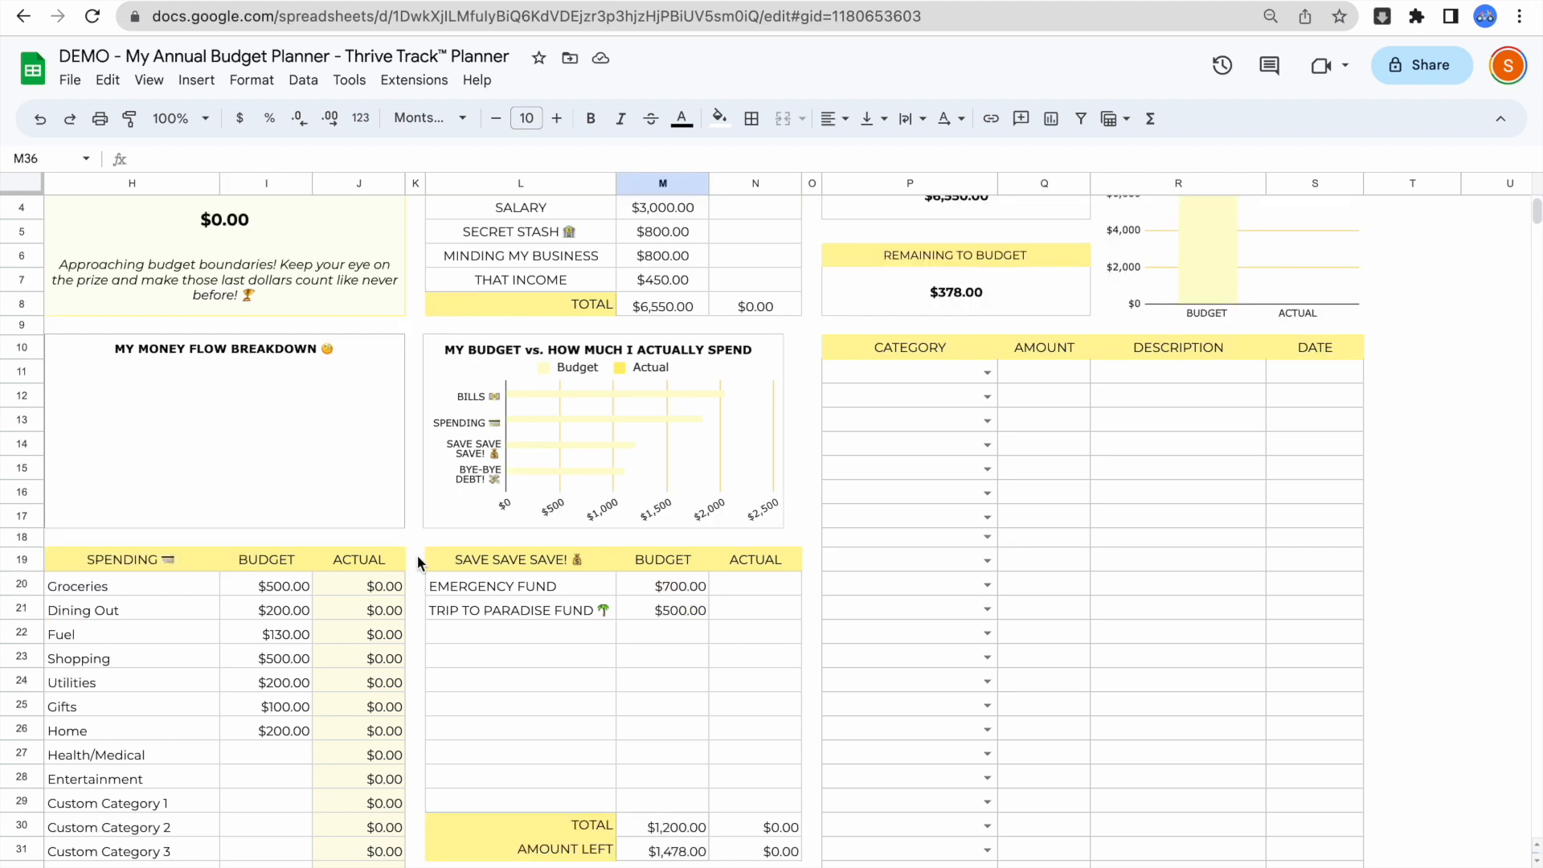
scroll(417, 556, down, 2)
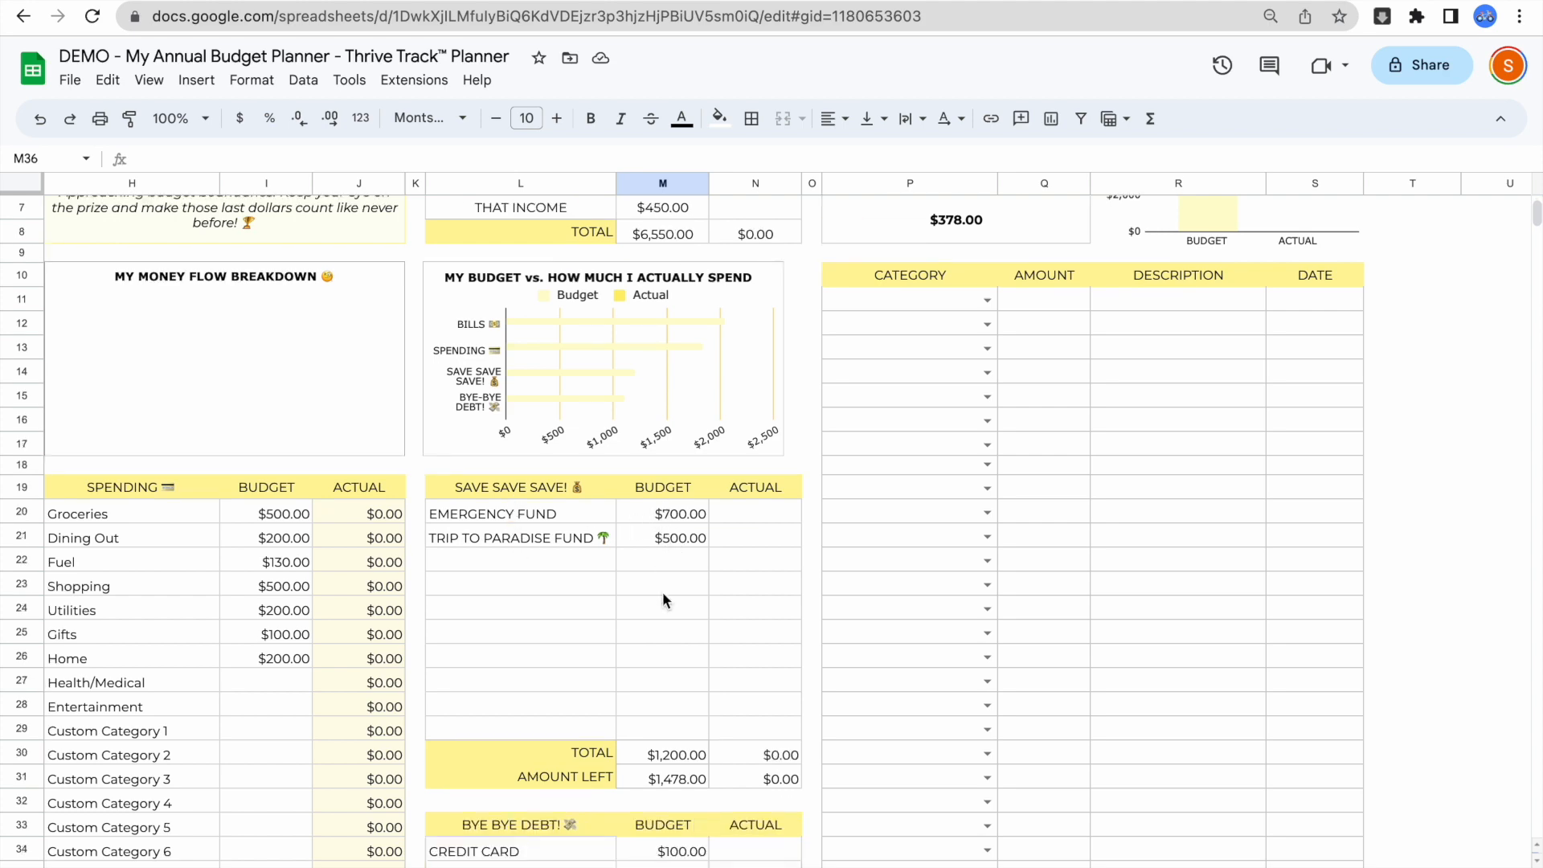
scroll(663, 611, down, 2)
Step: Enter January actual income of 1700 for SIDE HUSTLE and 800 for SECRET STASH
scroll(673, 758, up, 4)
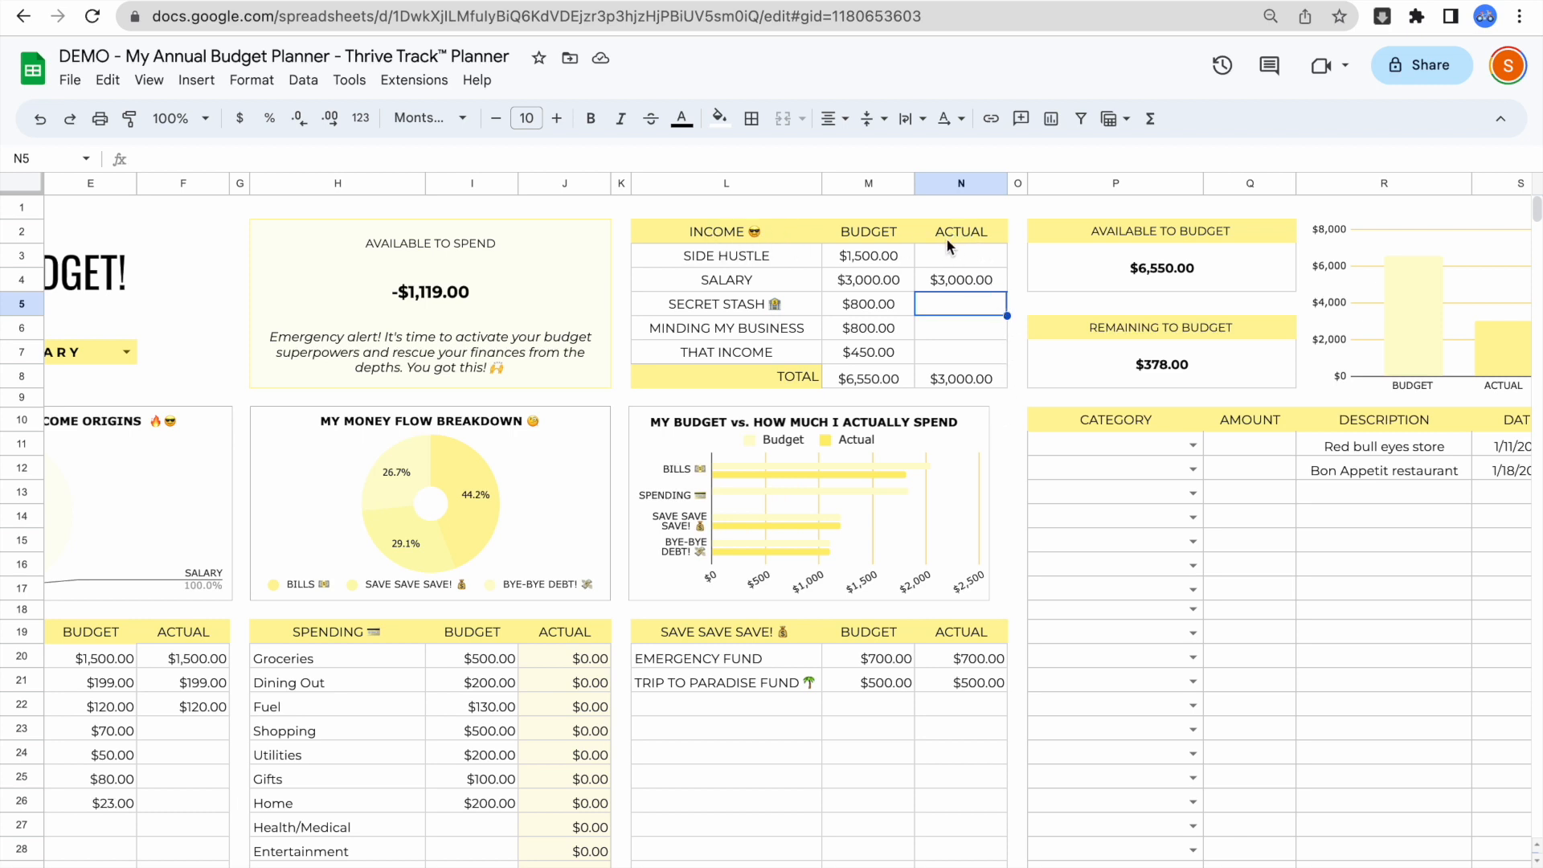
click(957, 257)
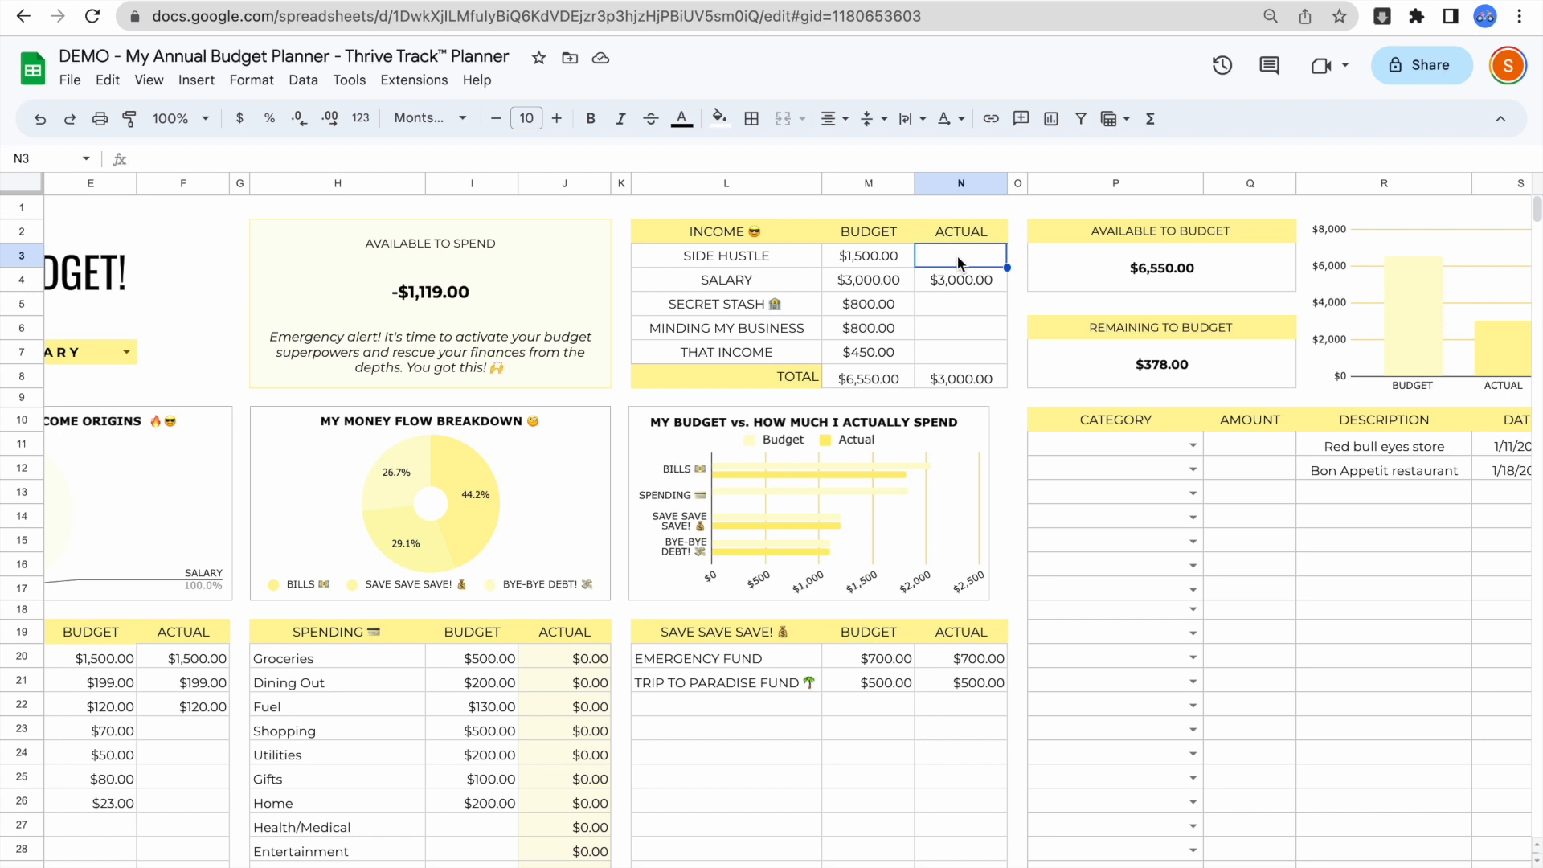
text(1700)
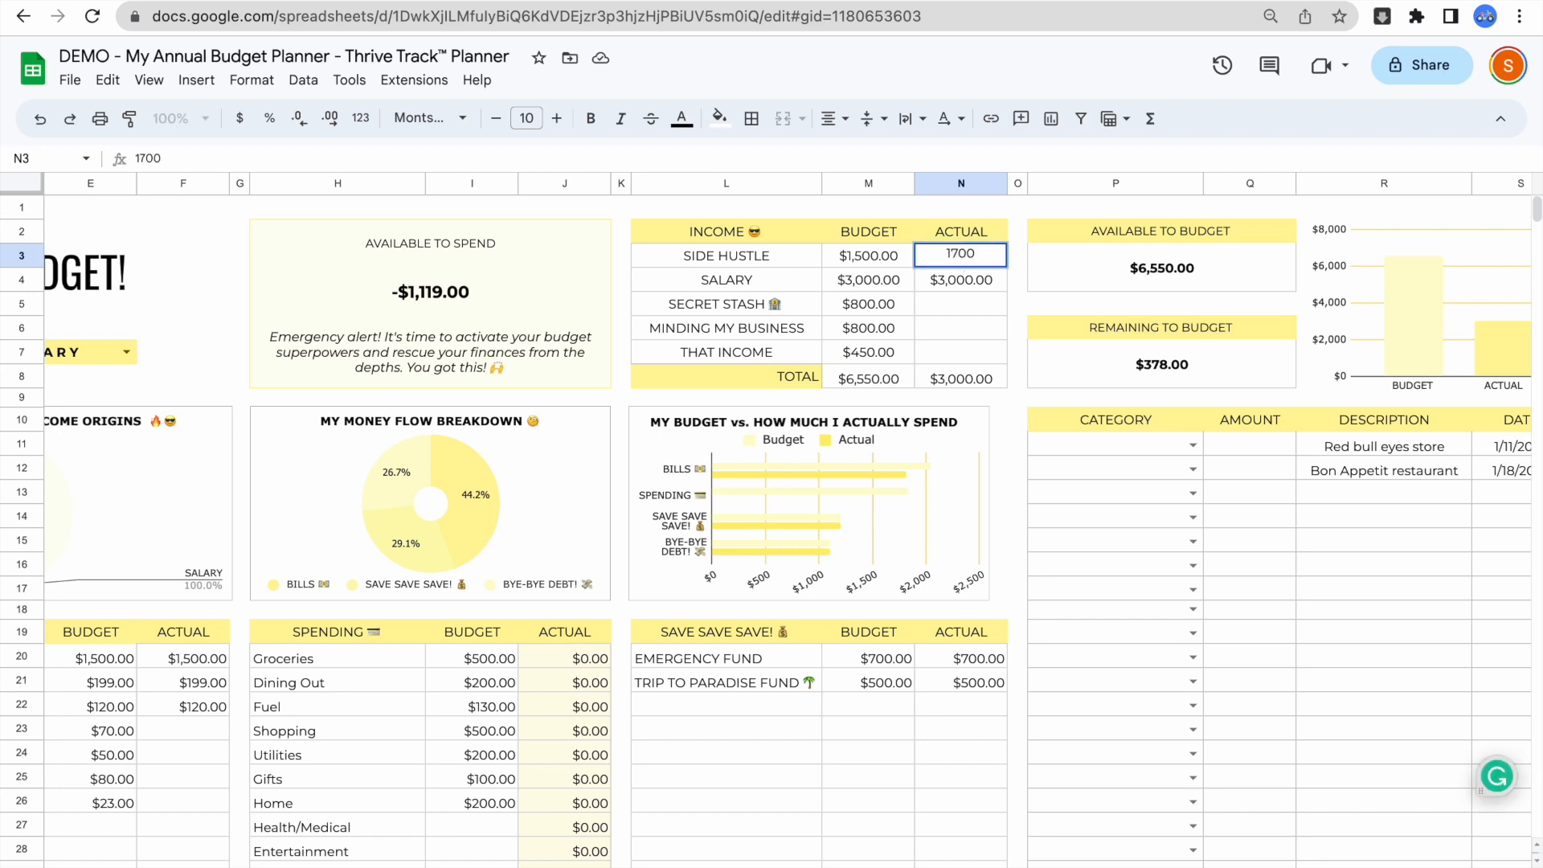
click(960, 302)
text(800)
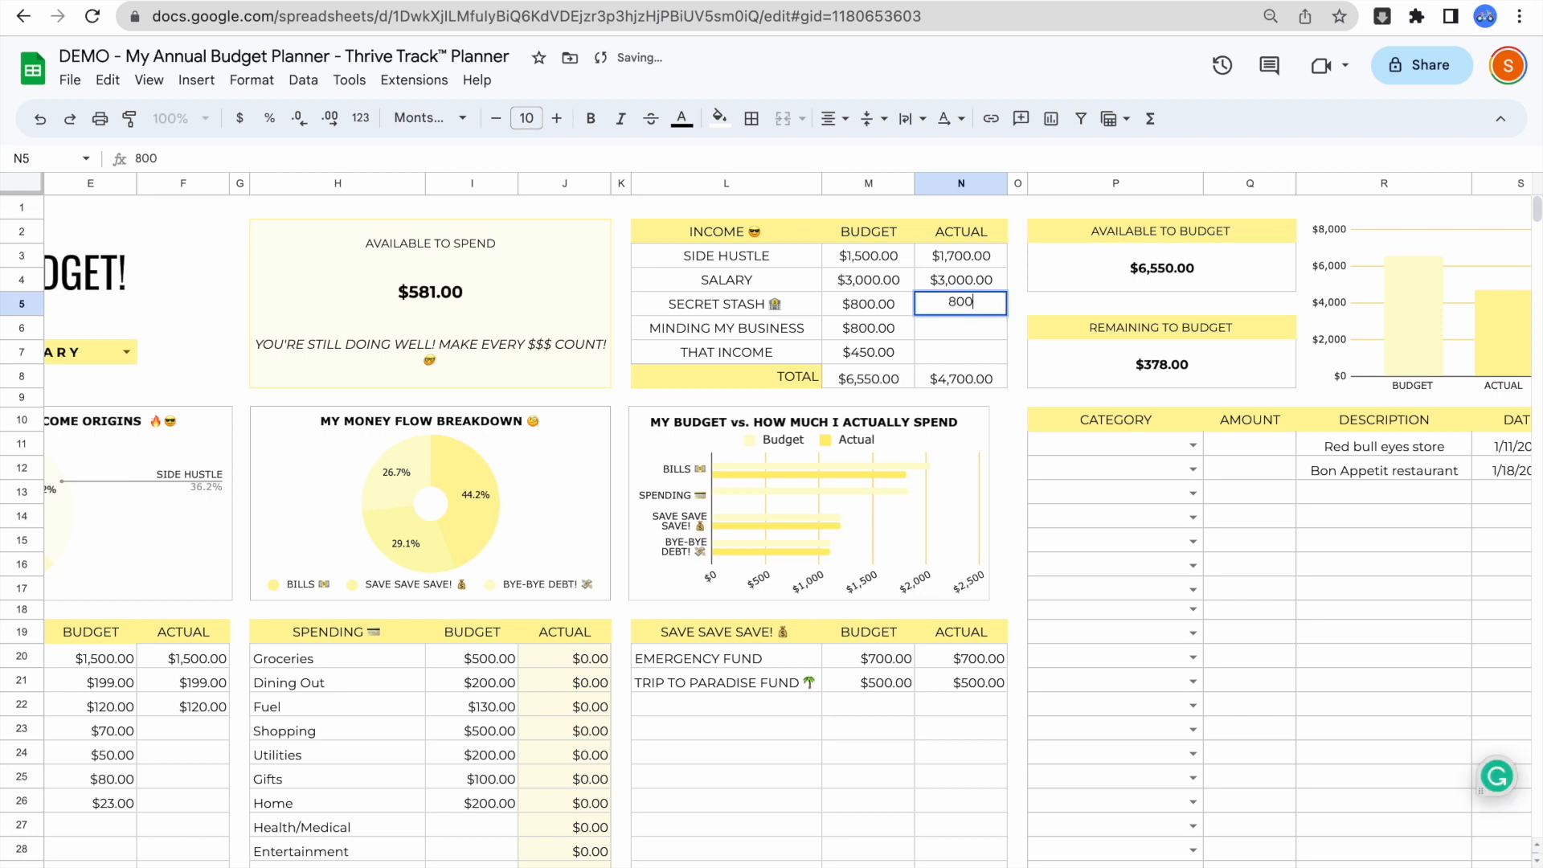
Step: Enter January actual income of 800 for MINDING MY BUSINESS and 450 for THAT INCOME
click(958, 329)
text(800)
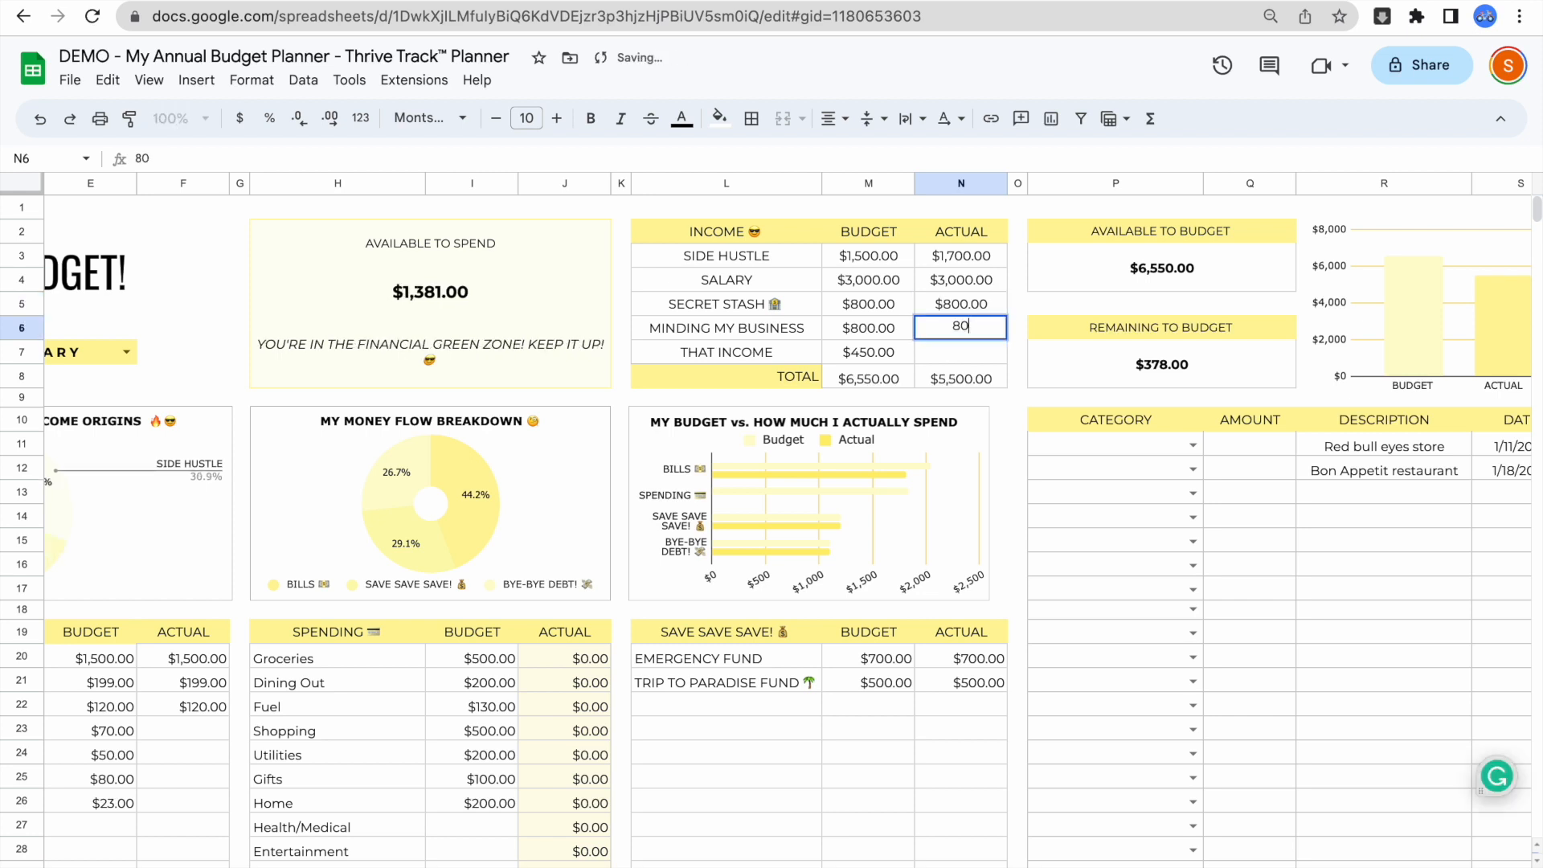
click(953, 355)
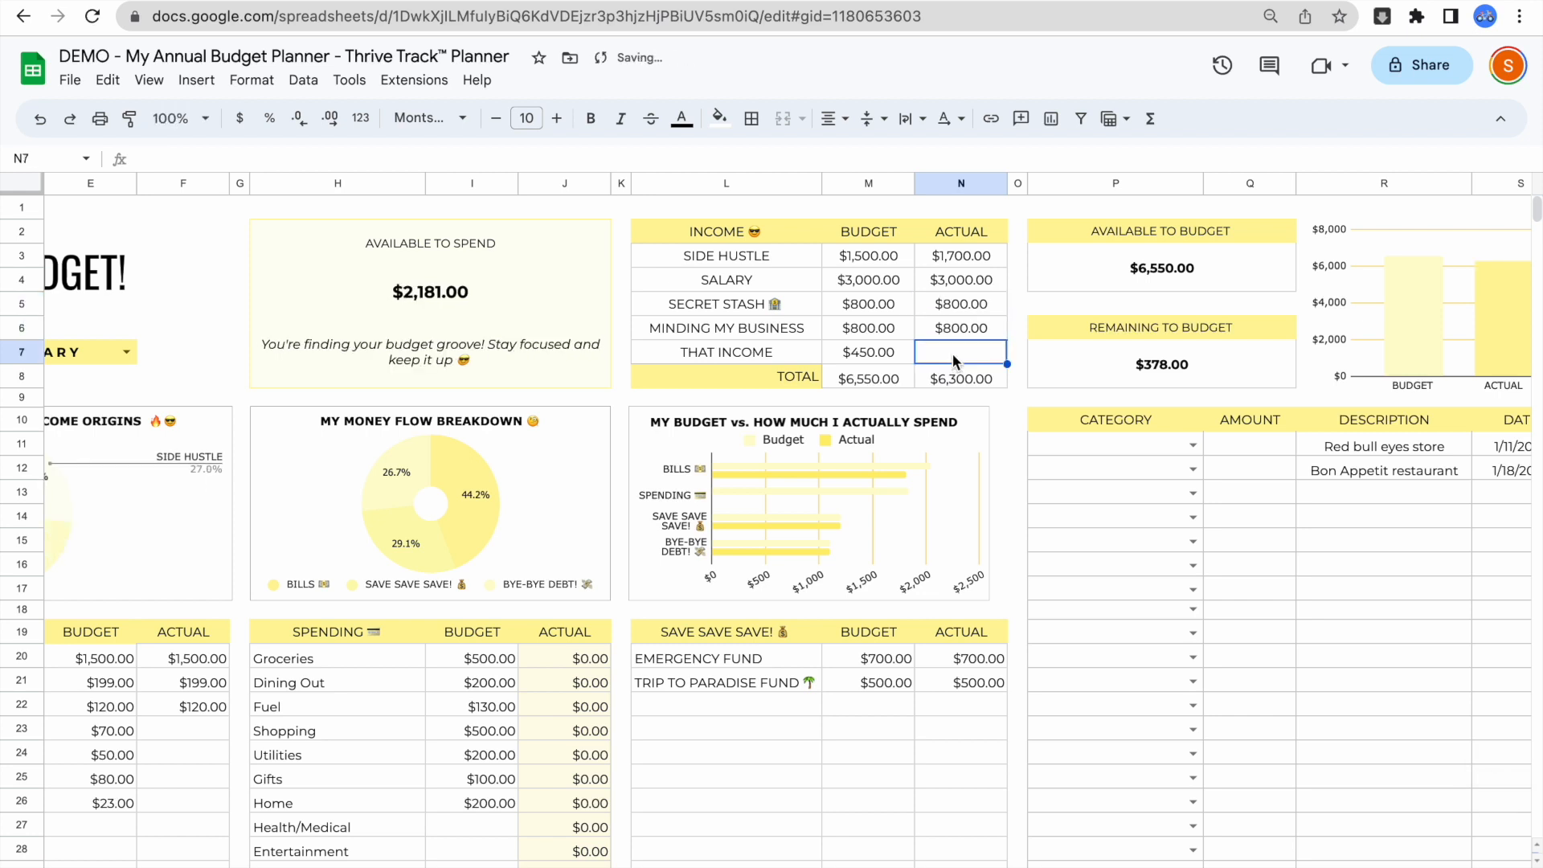
text(450)
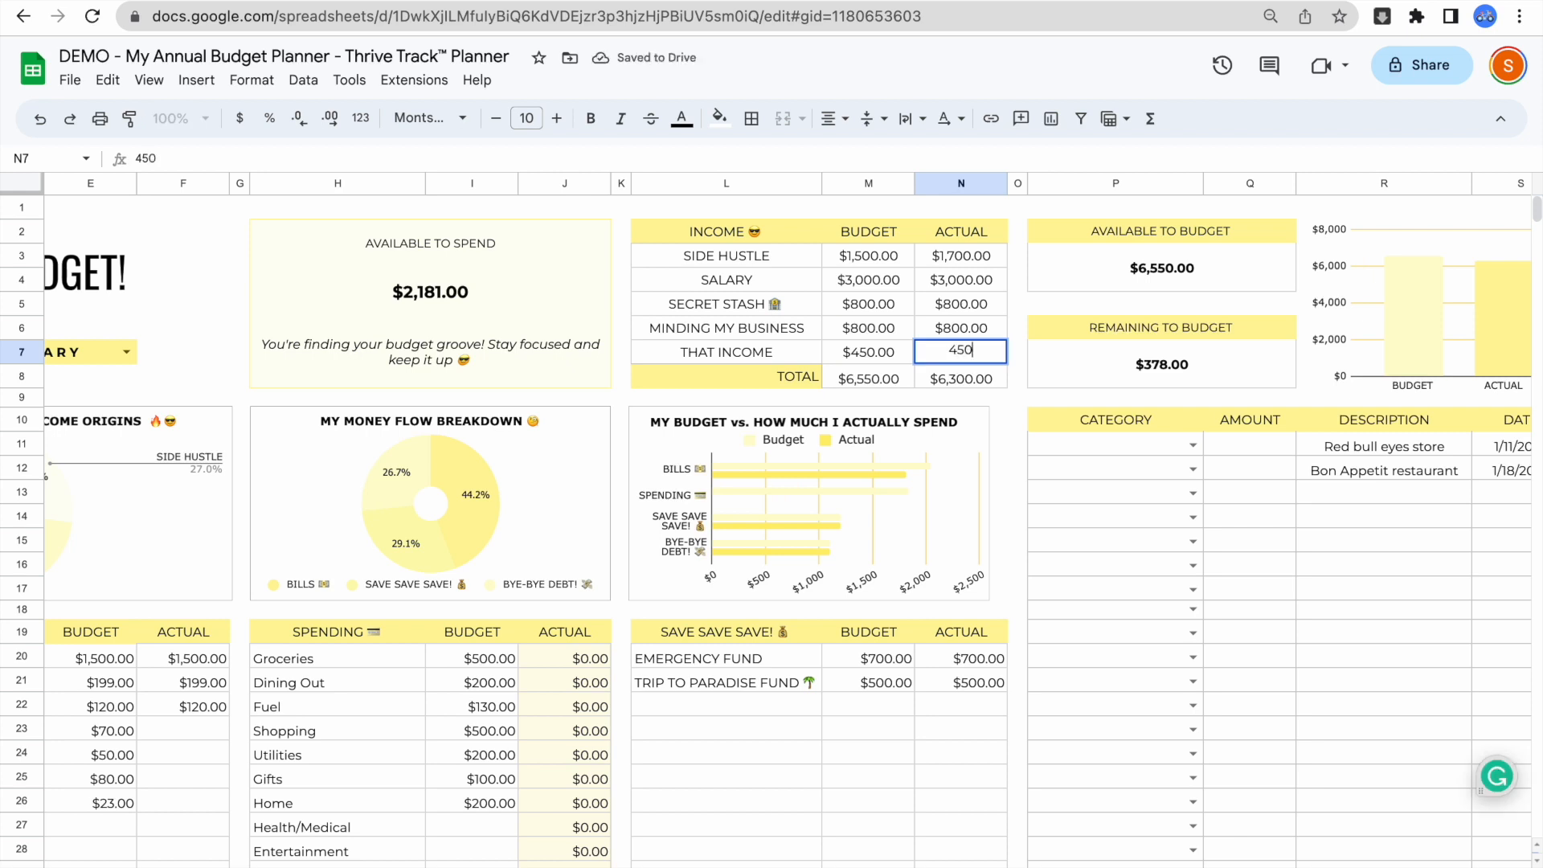
key(Return)
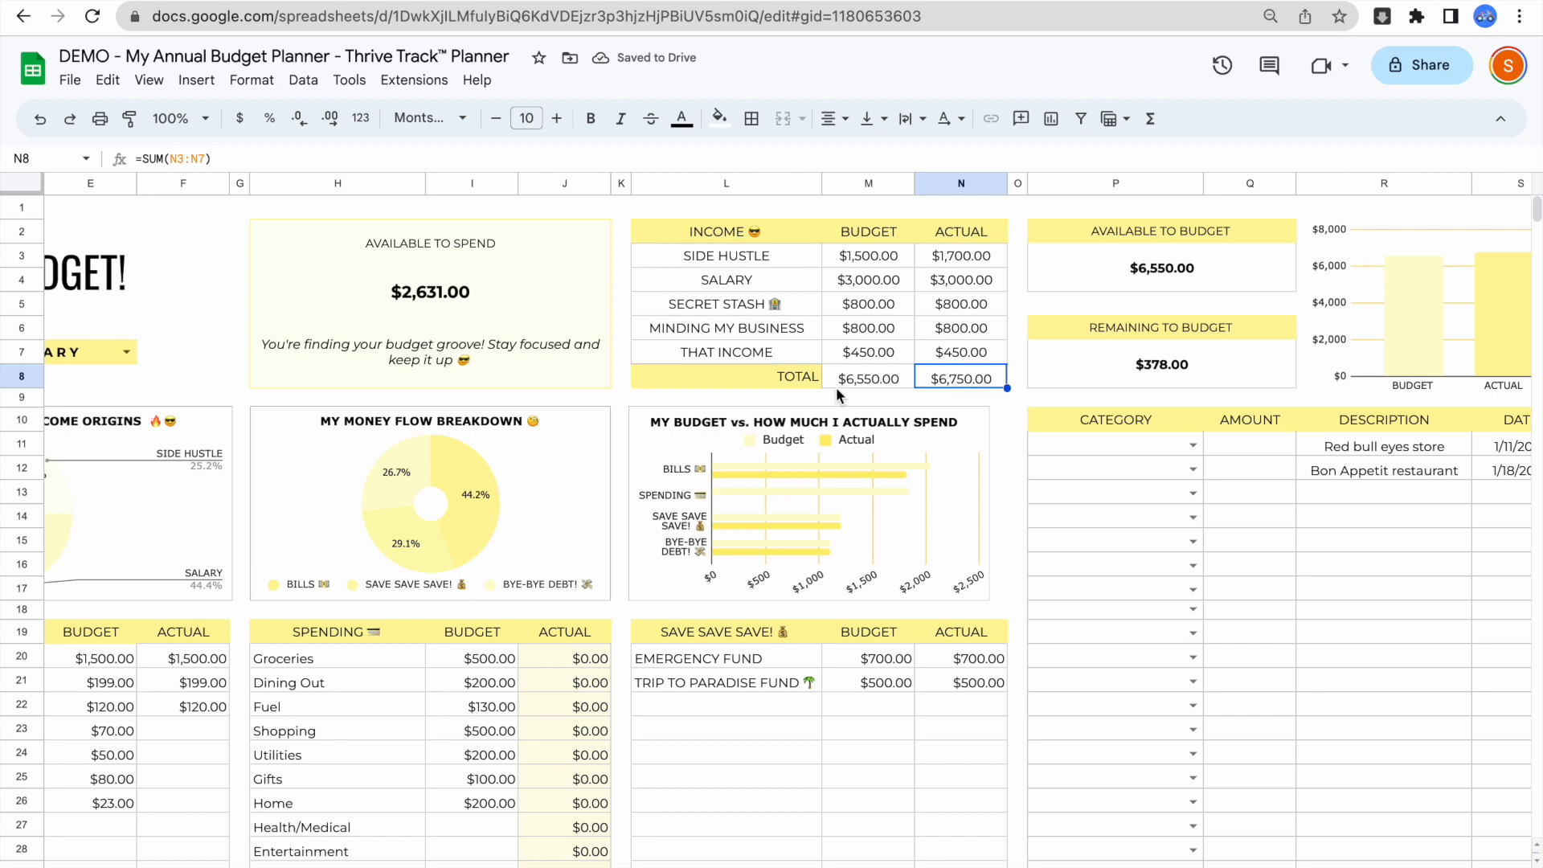
Step: Record actual bill payments of 70 for PHONE and 50 for INTERNET
scroll(577, 387, left, 3)
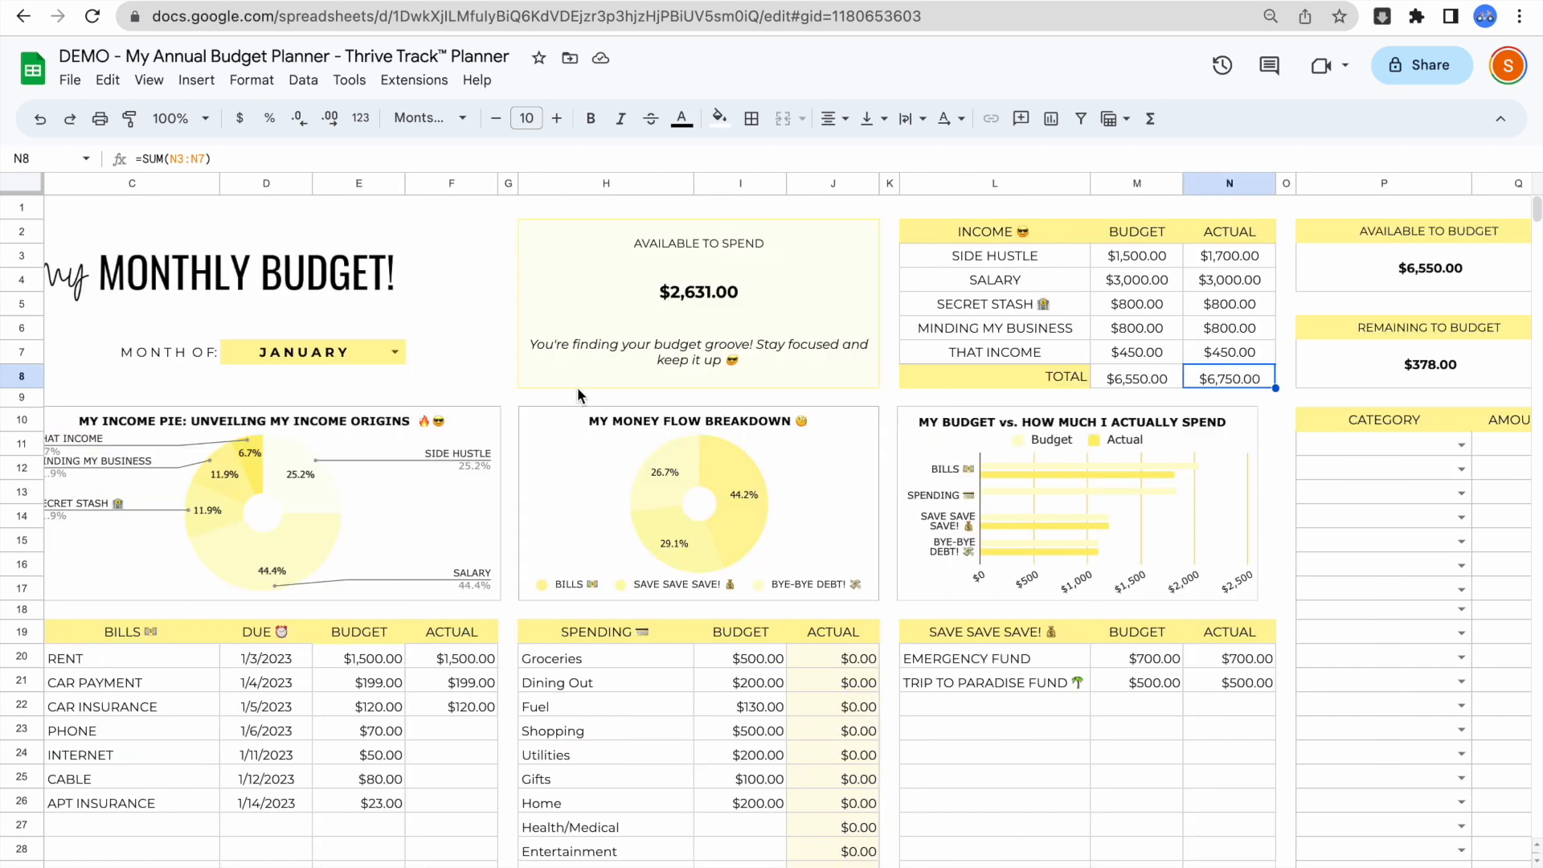
click(462, 732)
text(70)
click(471, 757)
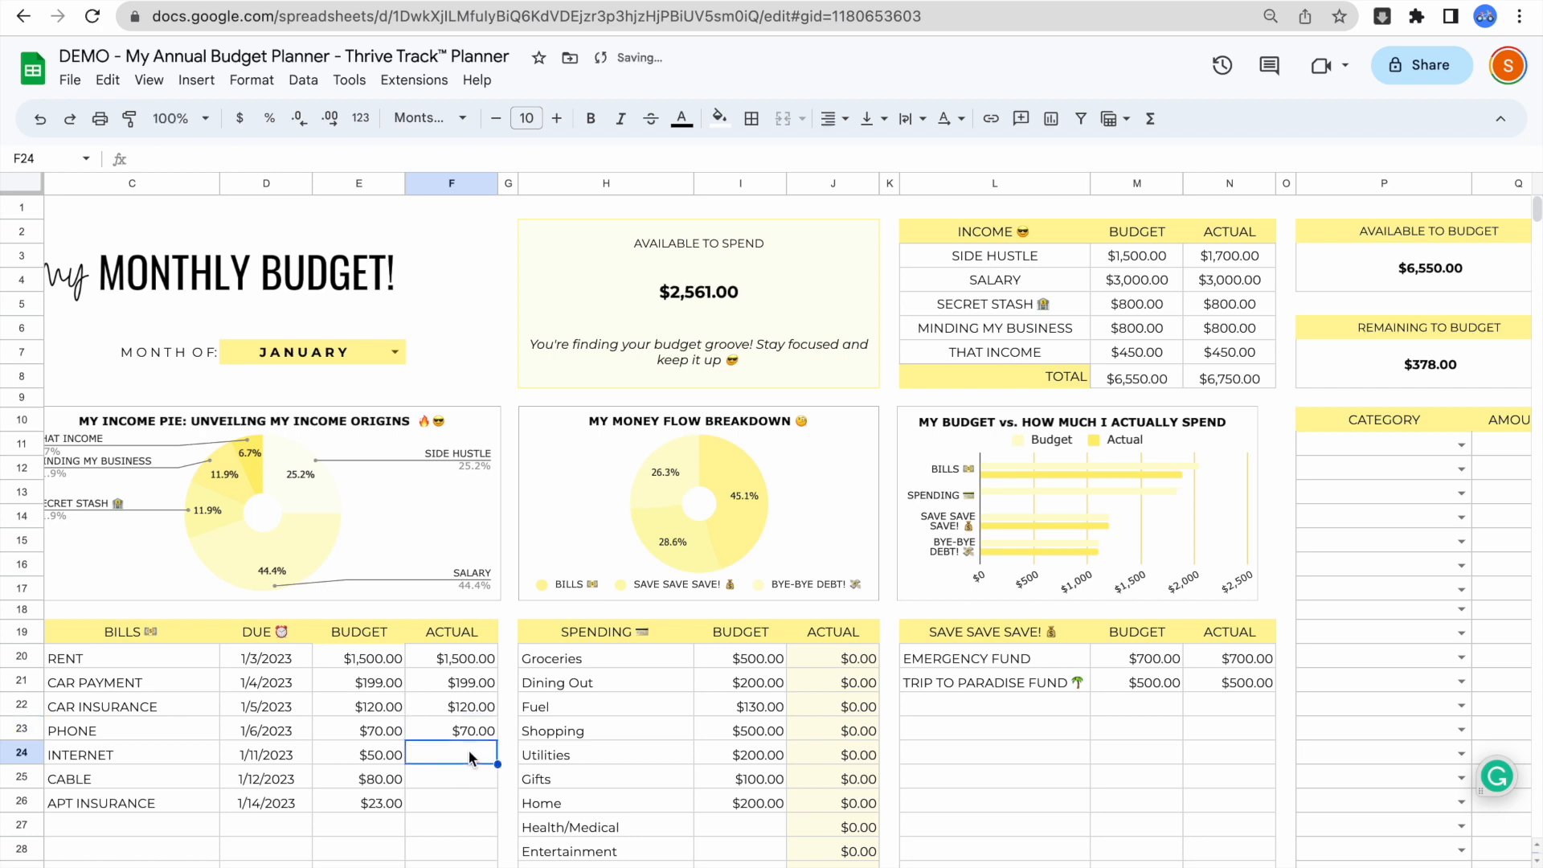
text(50)
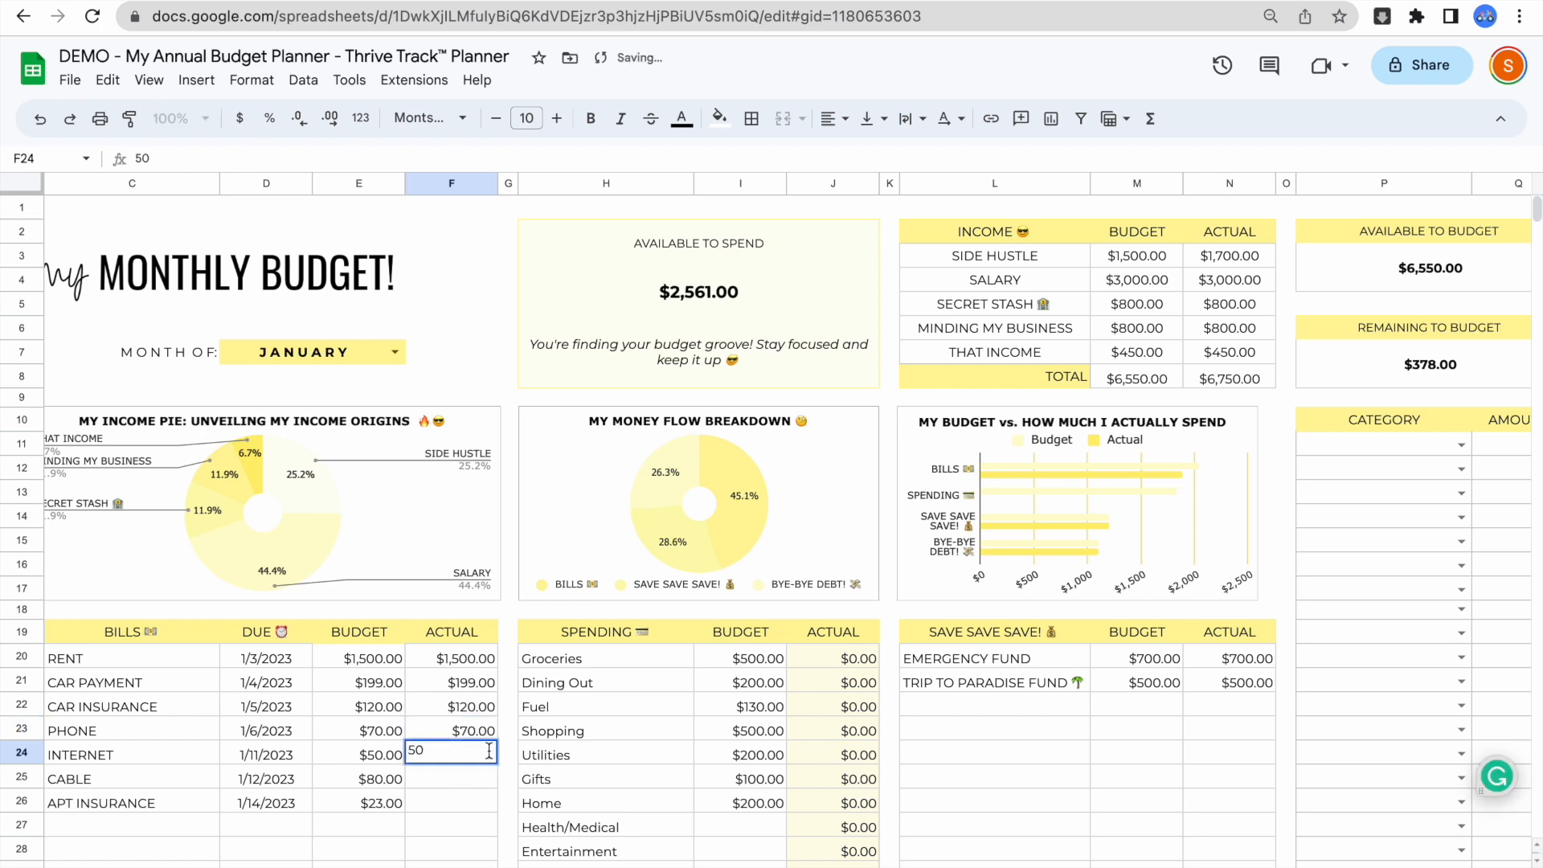
click(466, 776)
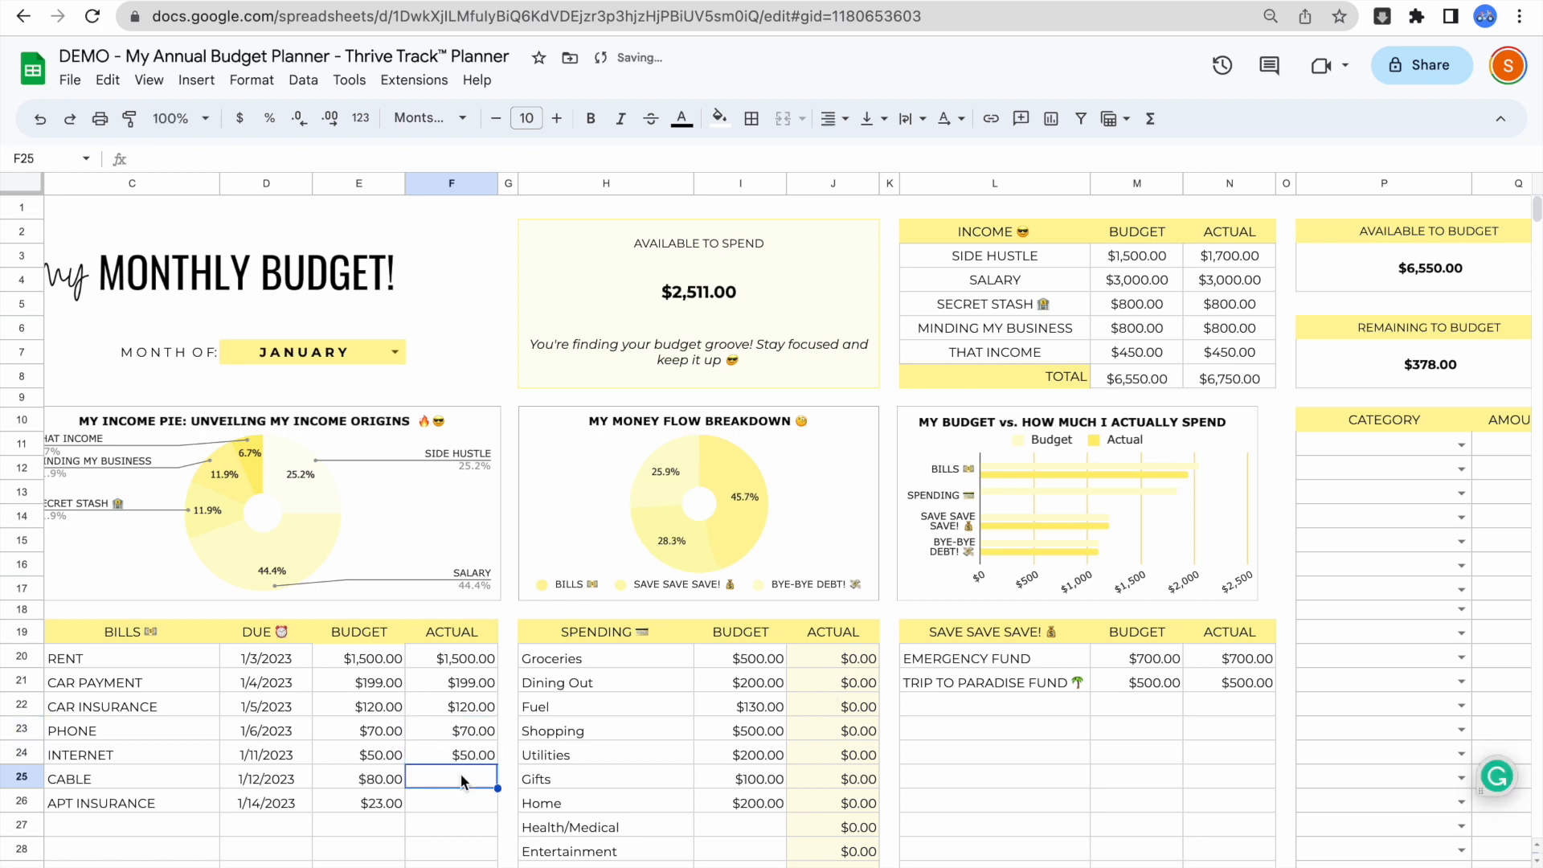
Step: Examine the available-to-spend figure, the budget-versus-actual charts and the savings and debt tables for January
scroll(868, 305, right, 5)
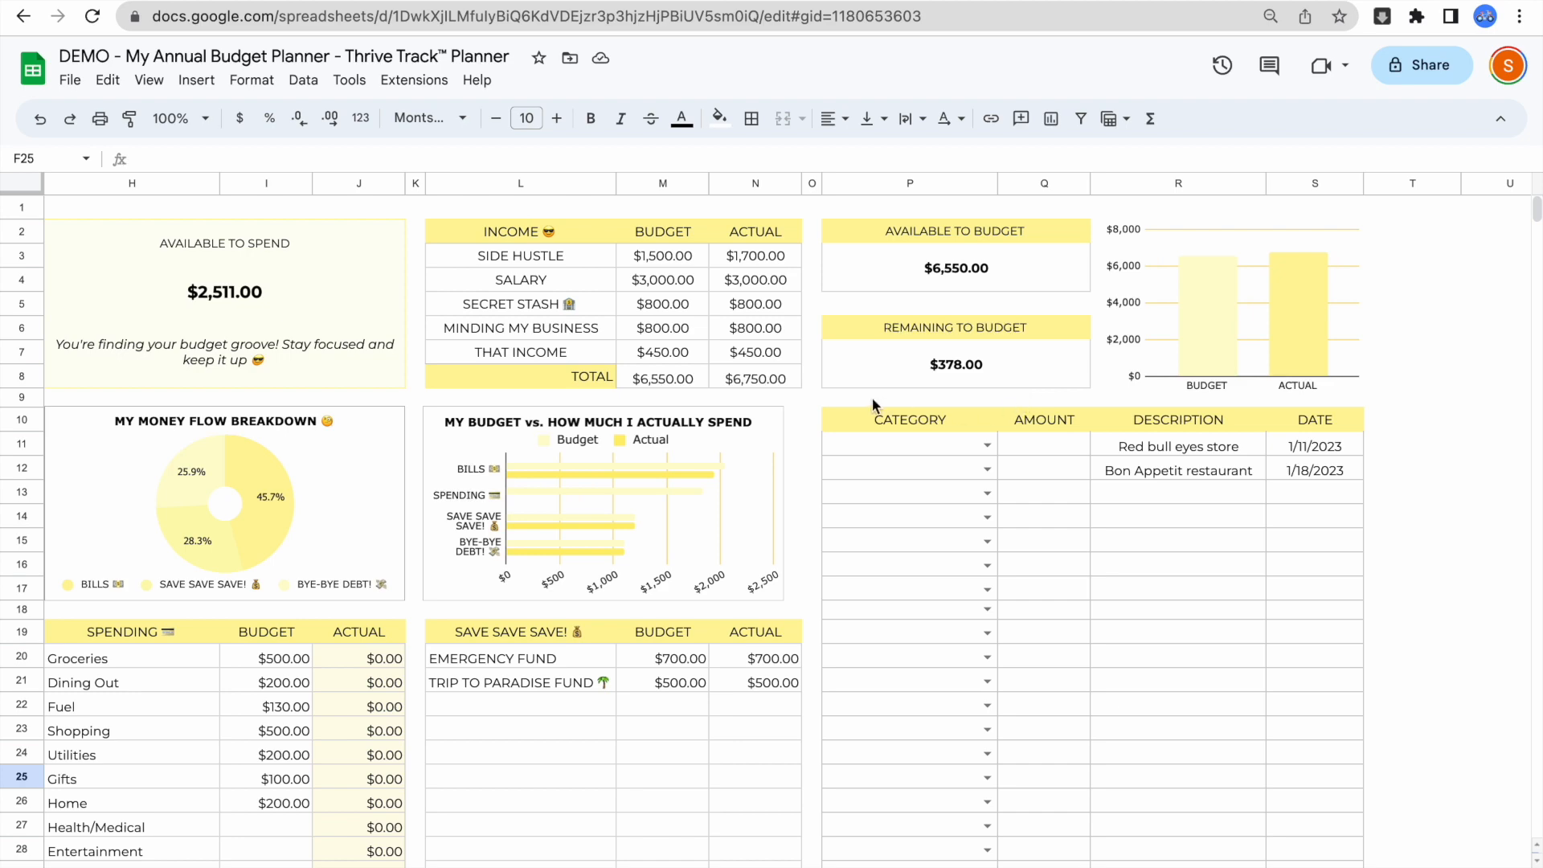
scroll(793, 397, left, 3)
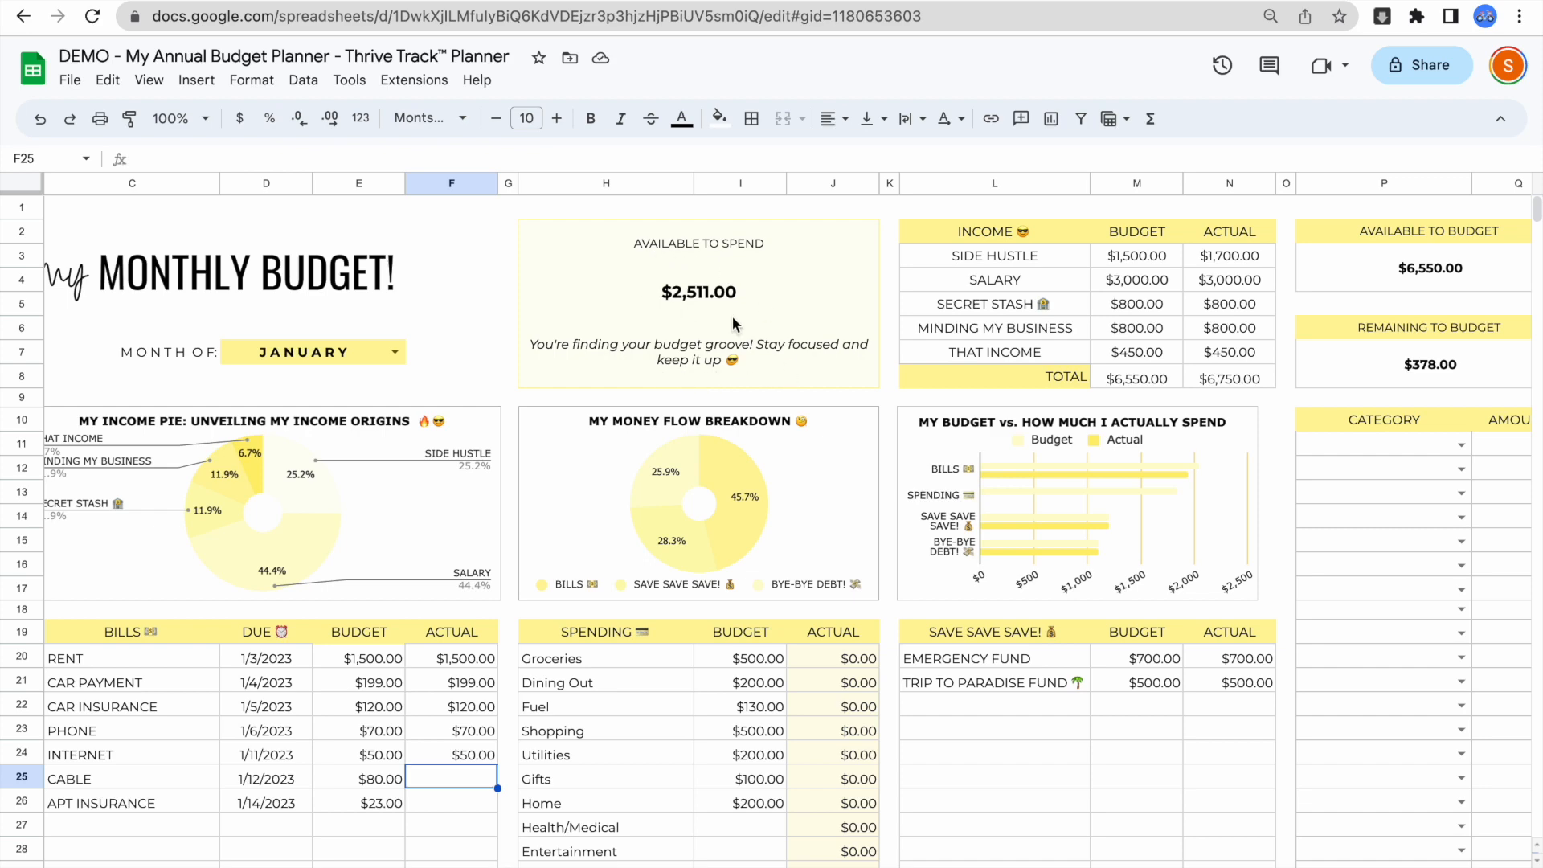
scroll(856, 320, down, 2)
scroll(856, 320, right, 3)
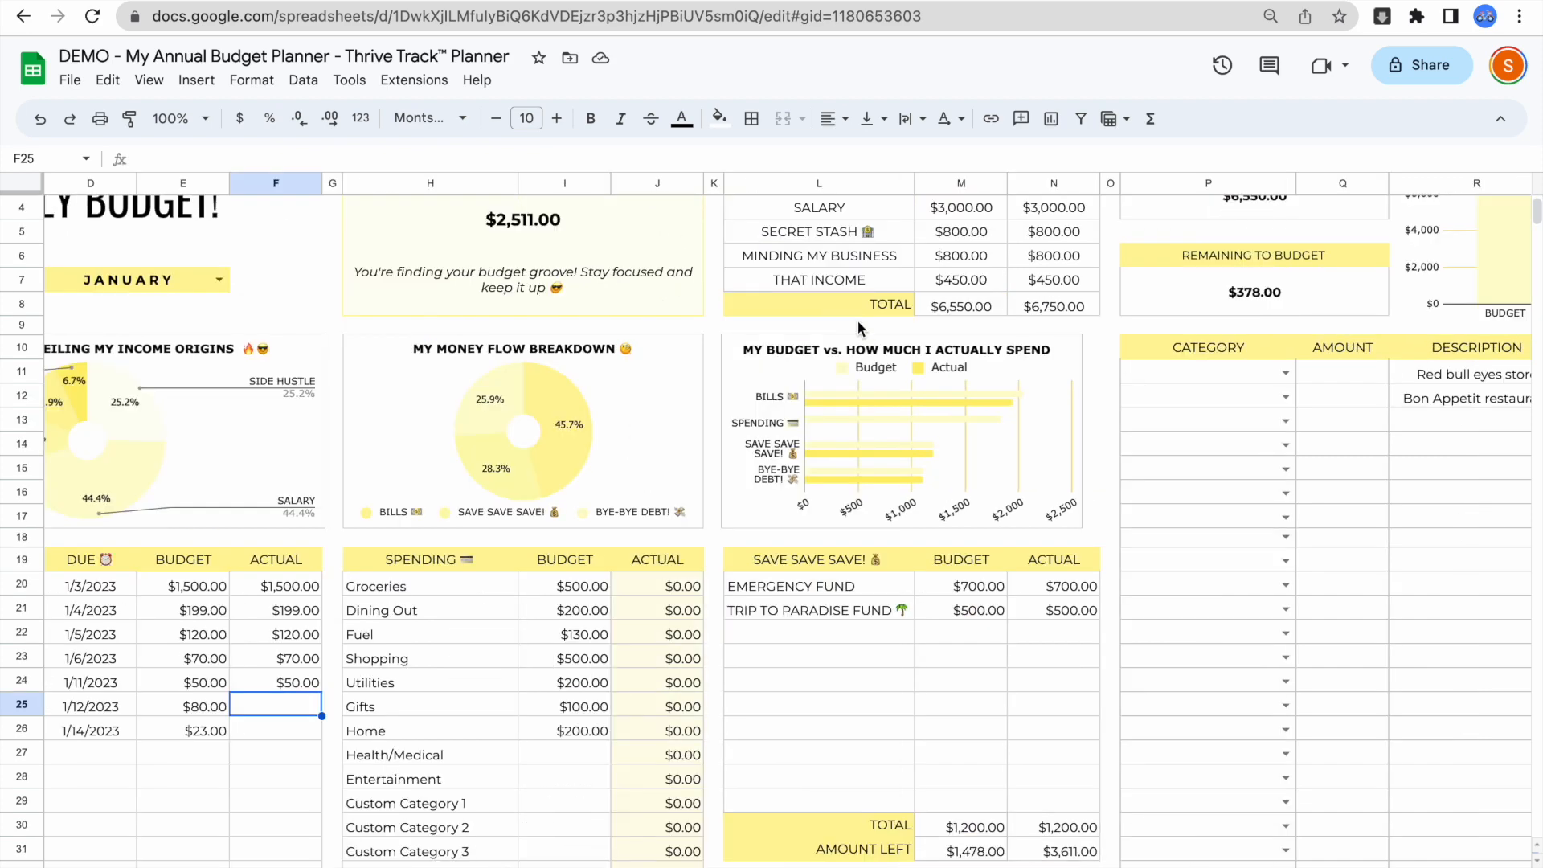
scroll(857, 320, down, 4)
scroll(959, 386, down, 1)
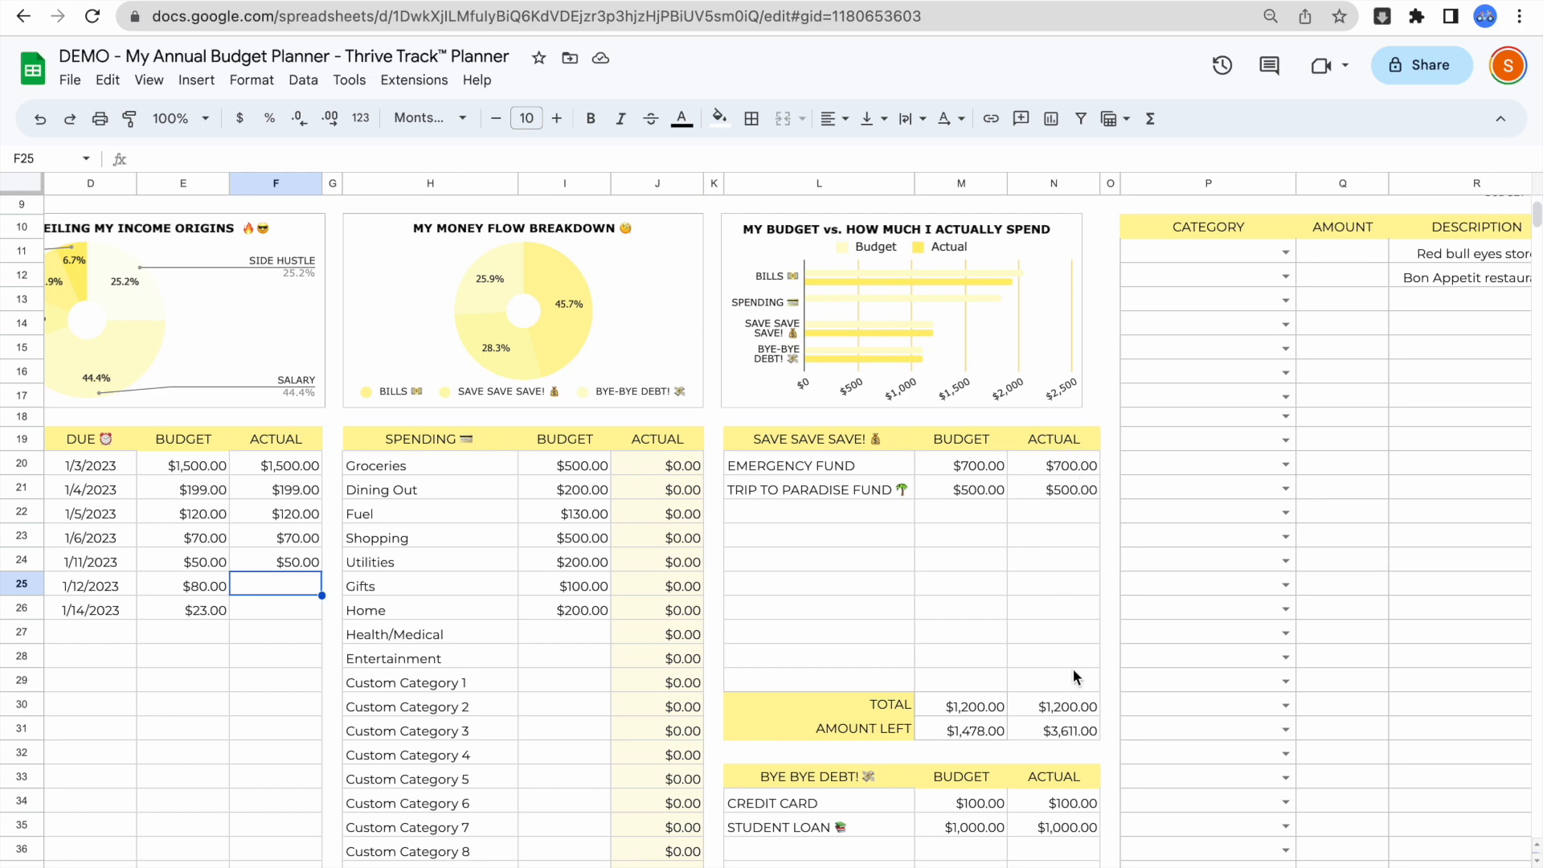
scroll(1072, 676, down, 4)
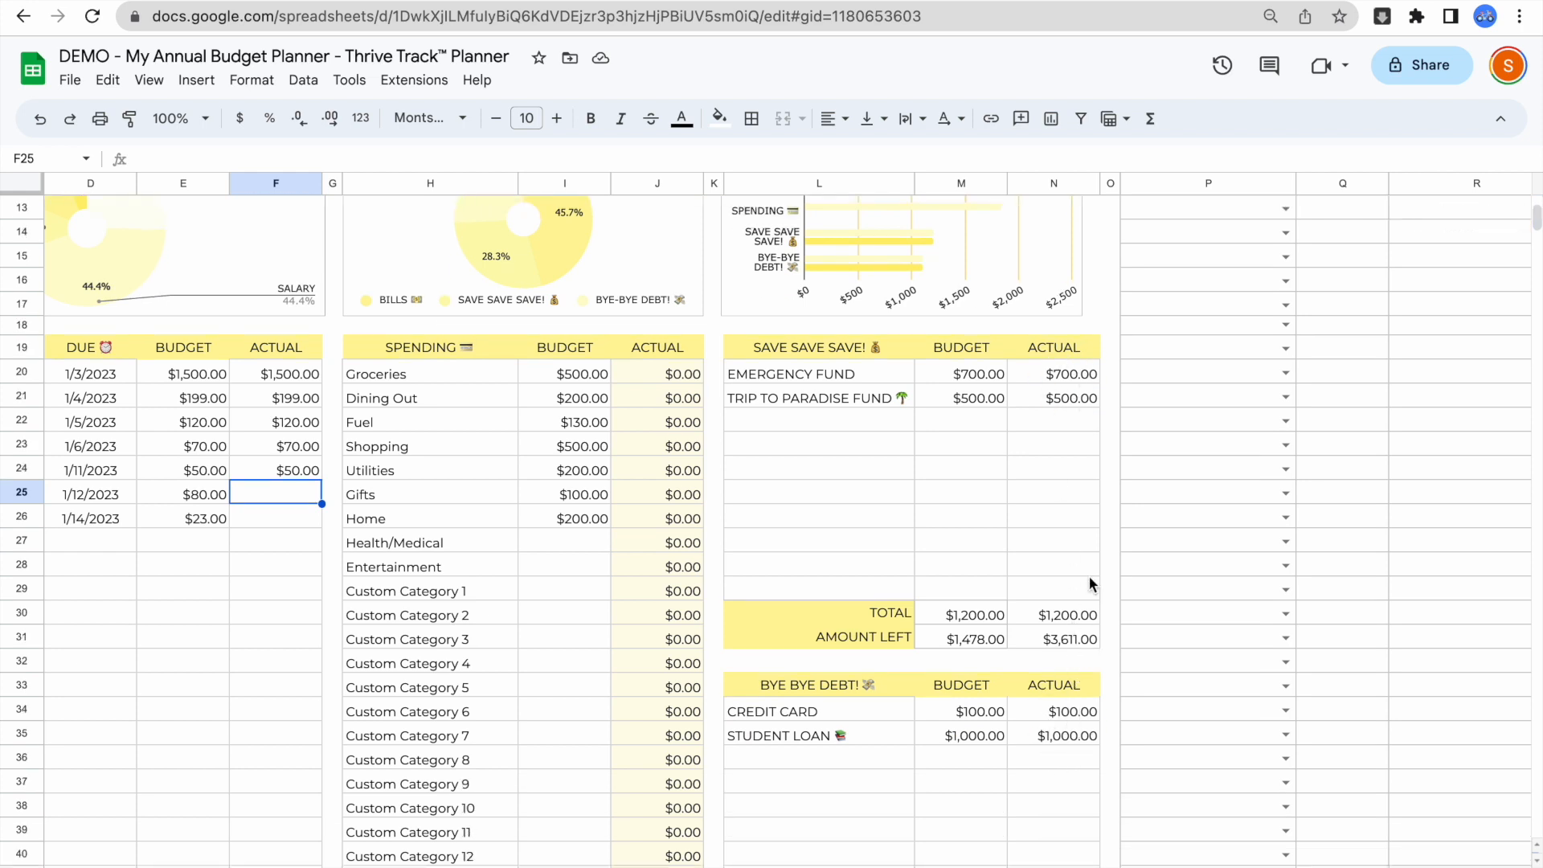
scroll(1090, 584, up, 6)
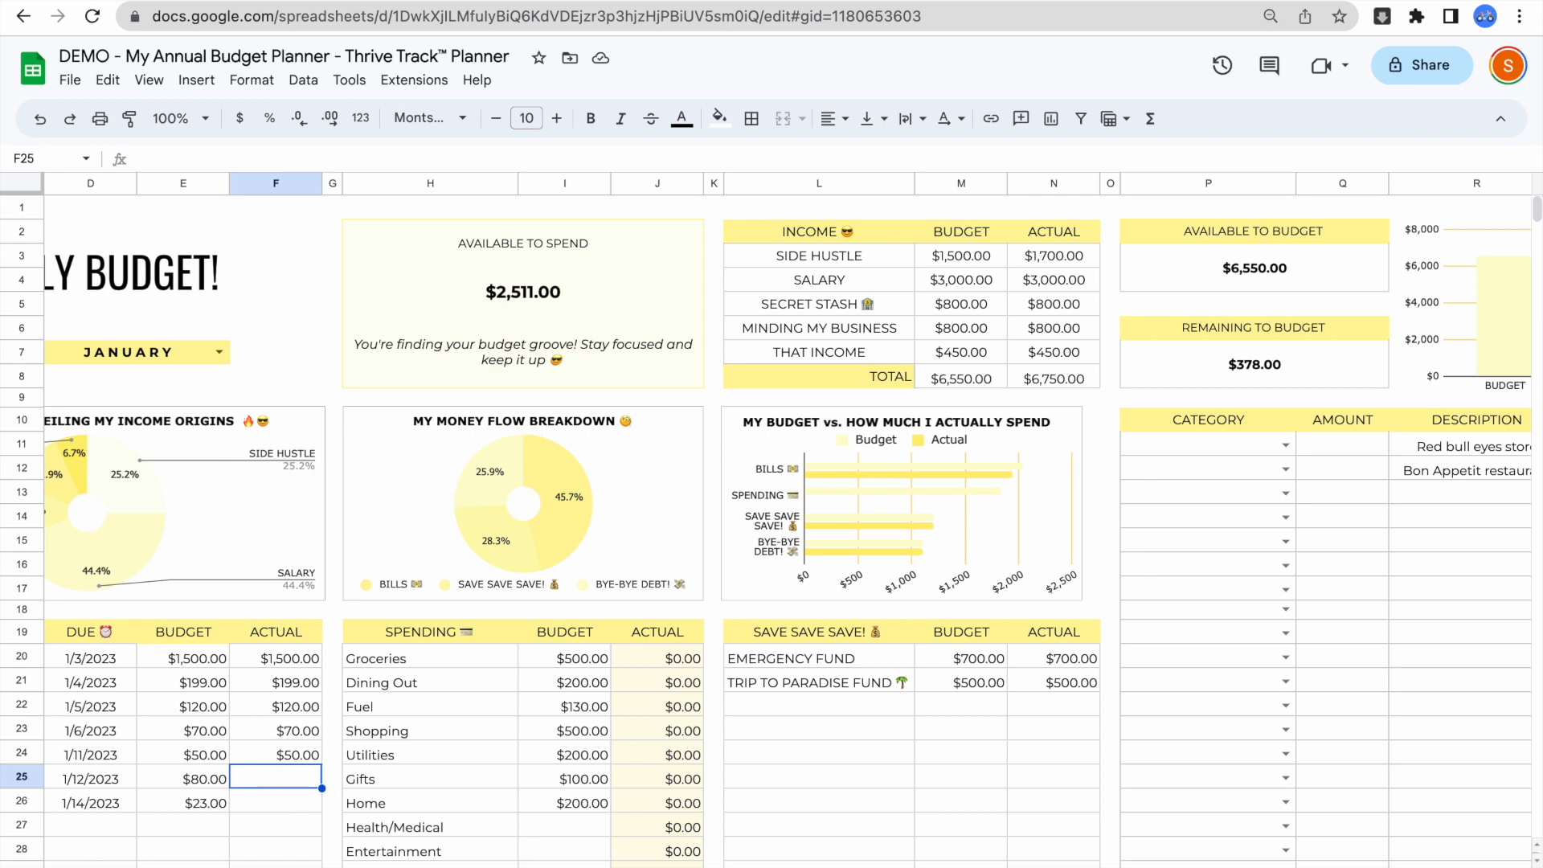
Step: Record actual bill payments of 80 for CABLE and 23 for APT INSURANCE
text(80)
key(Return)
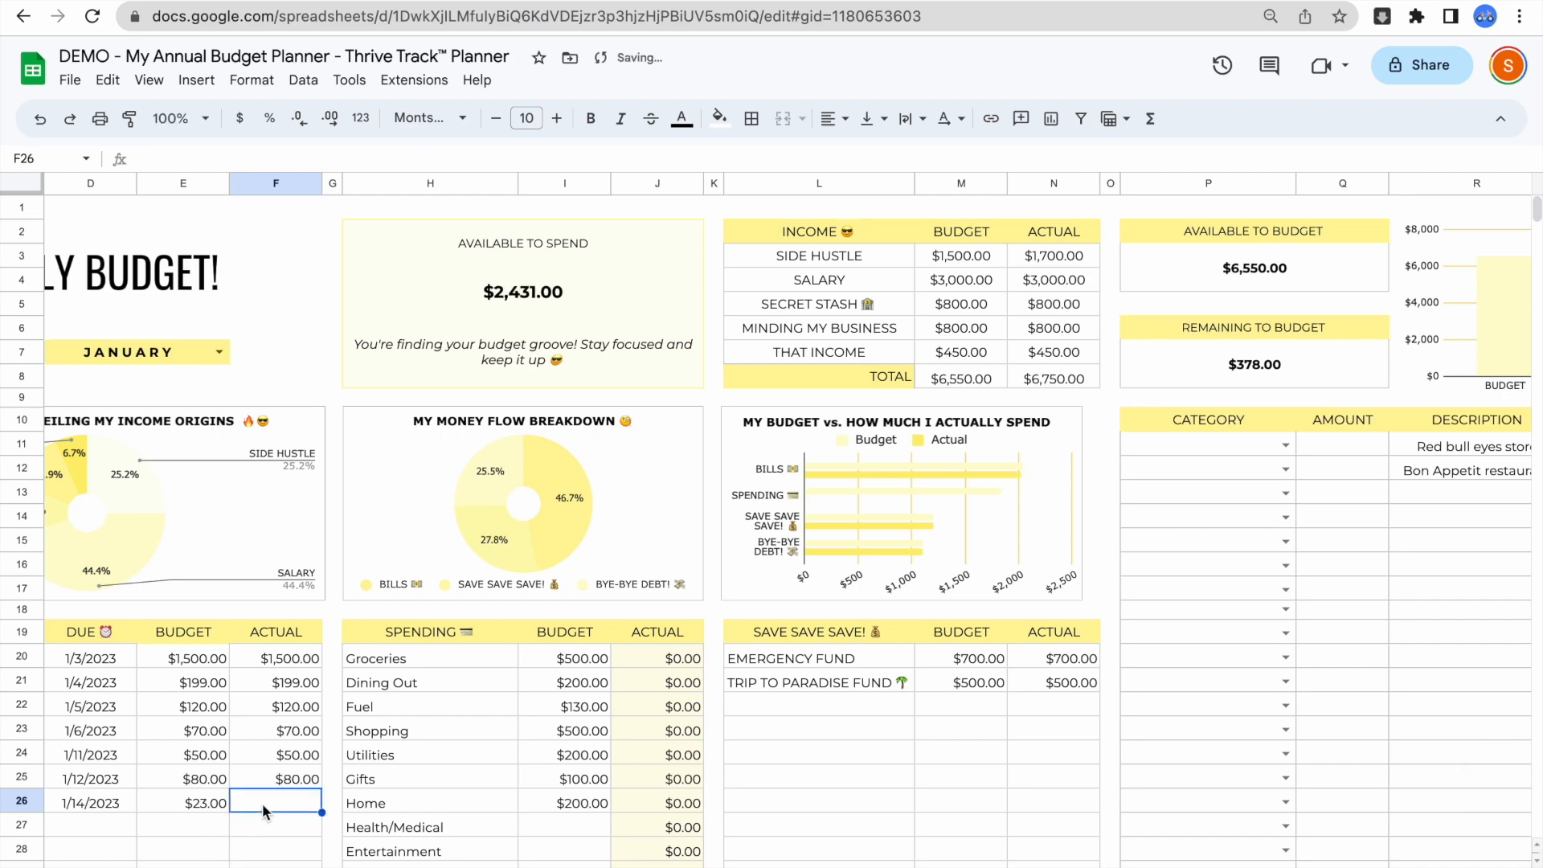
text(23)
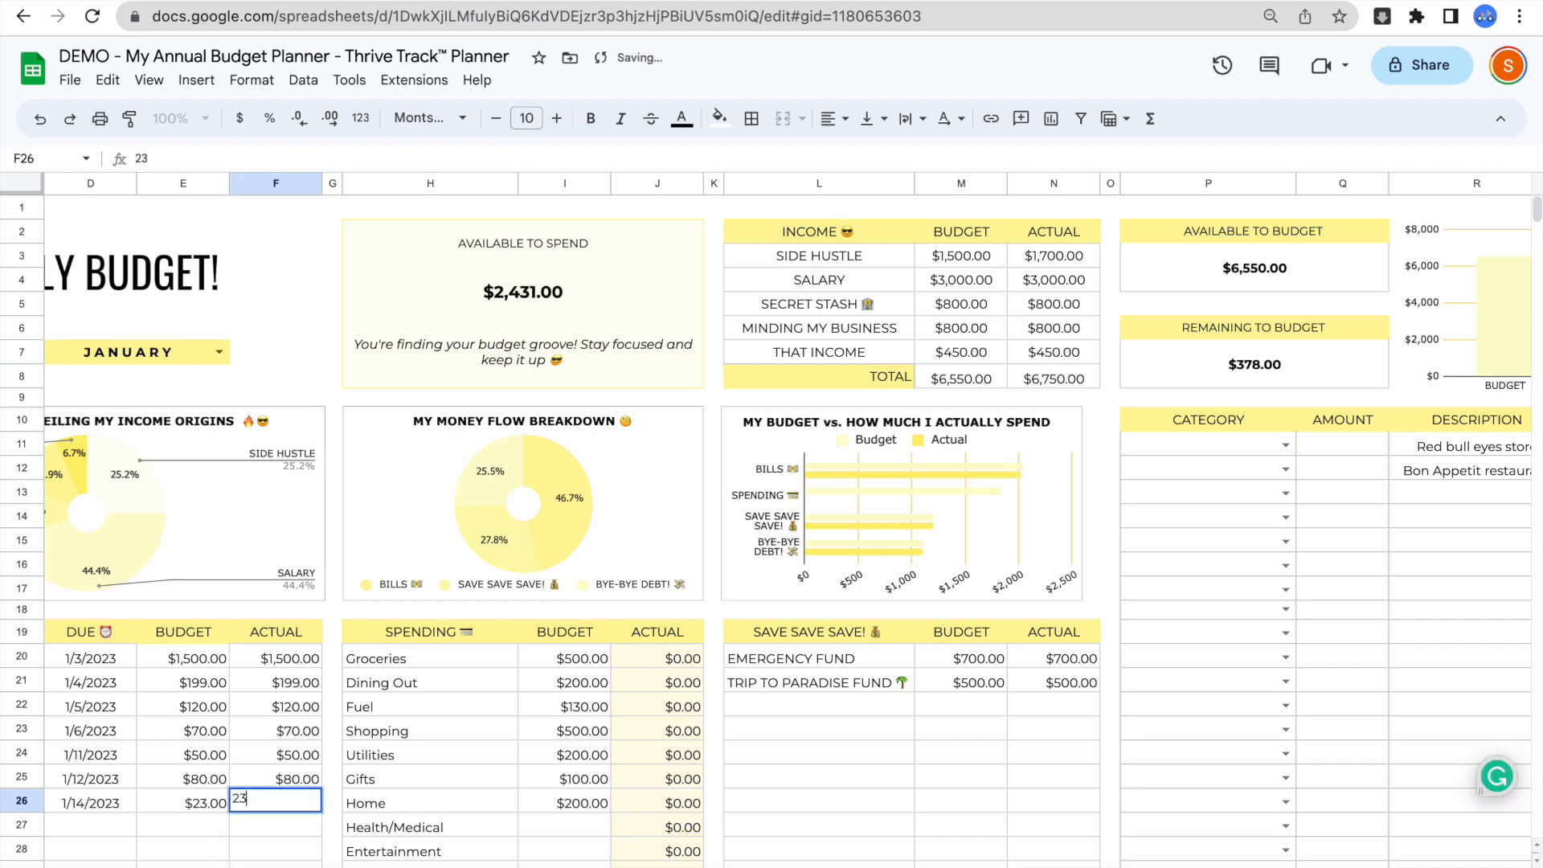
key(Return)
Step: Examine the January spending table and the category choices offered in the first row of the transaction log
scroll(167, 785, left, 3)
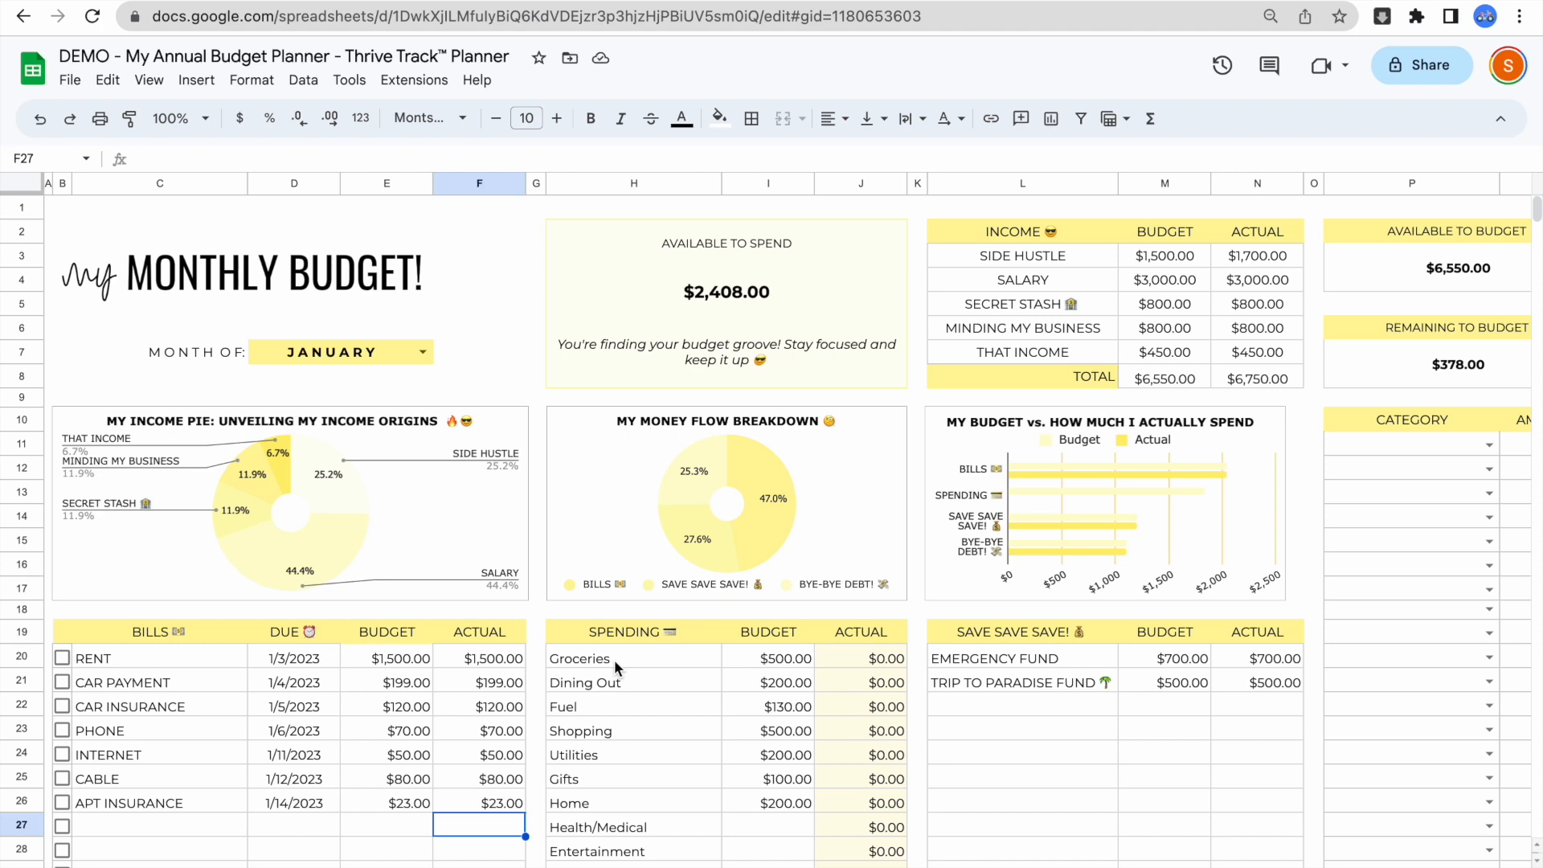
scroll(614, 659, right, 1)
scroll(614, 659, down, 1)
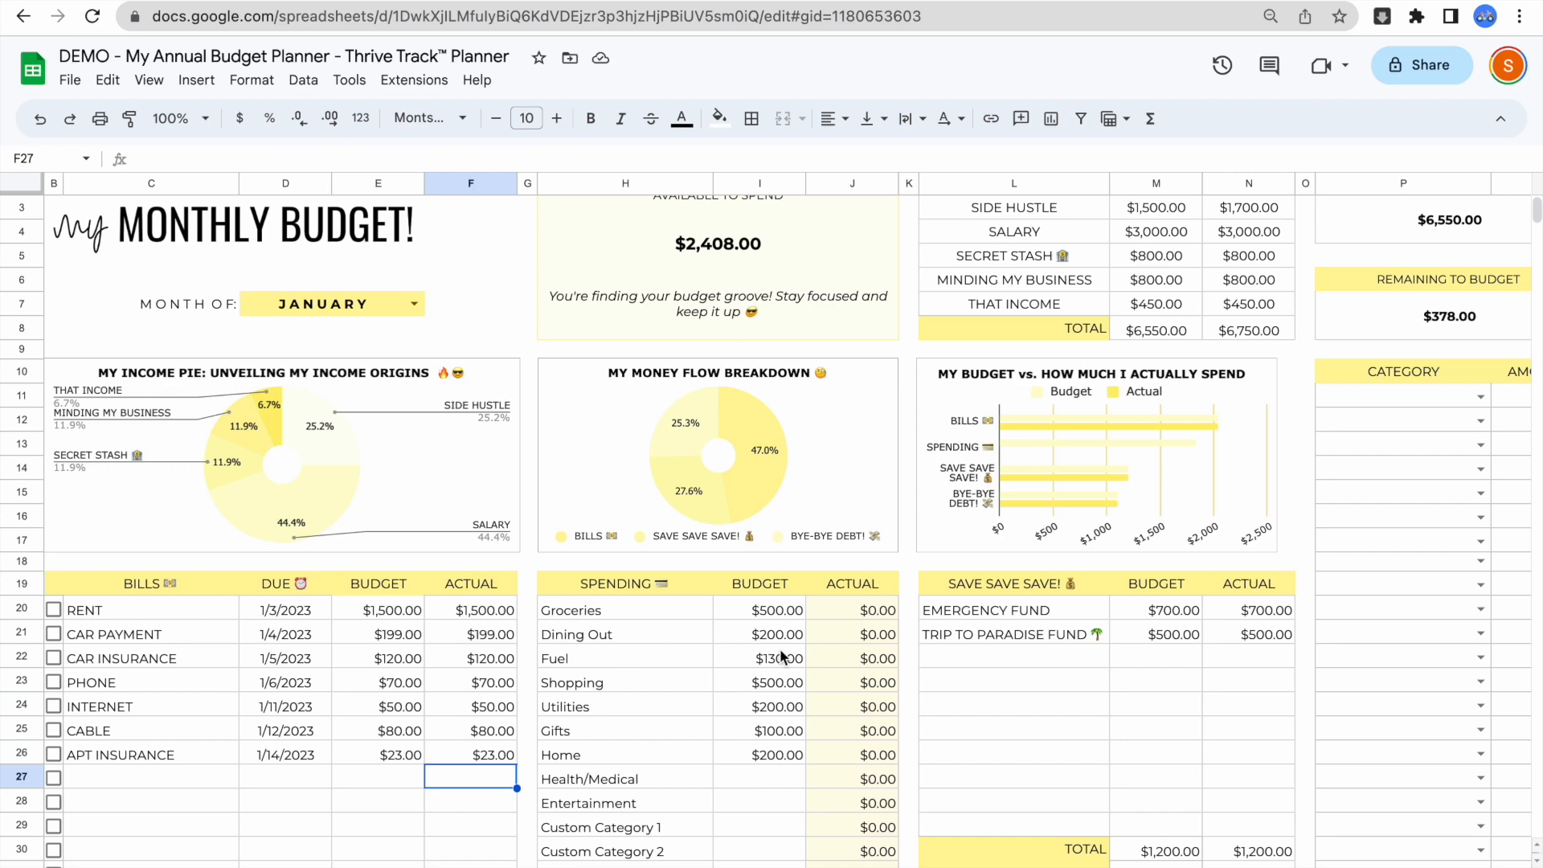
scroll(779, 655, right, 3)
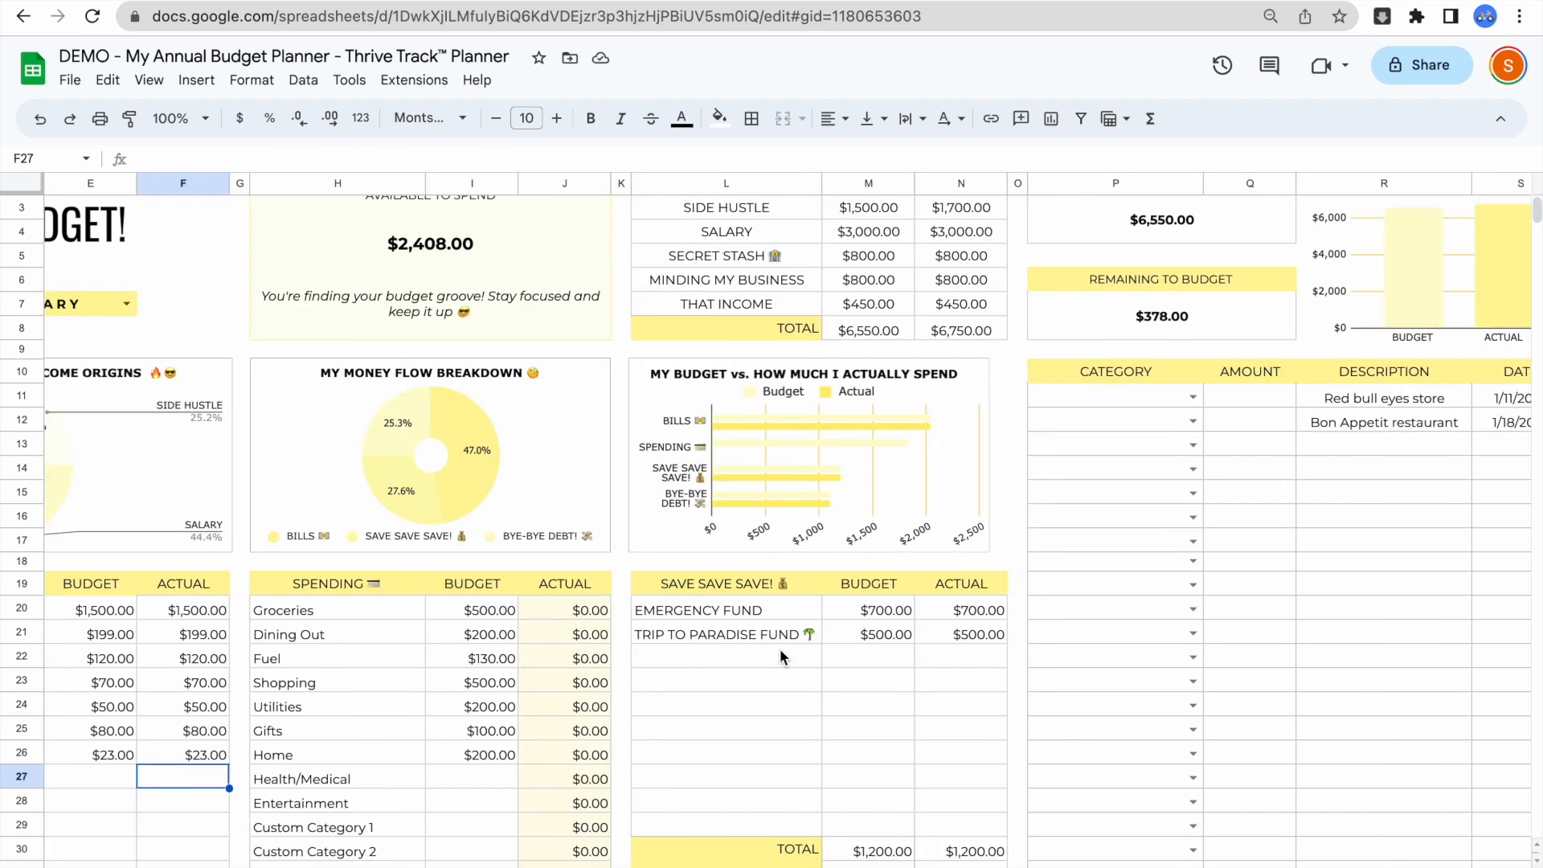
scroll(780, 651, right, 4)
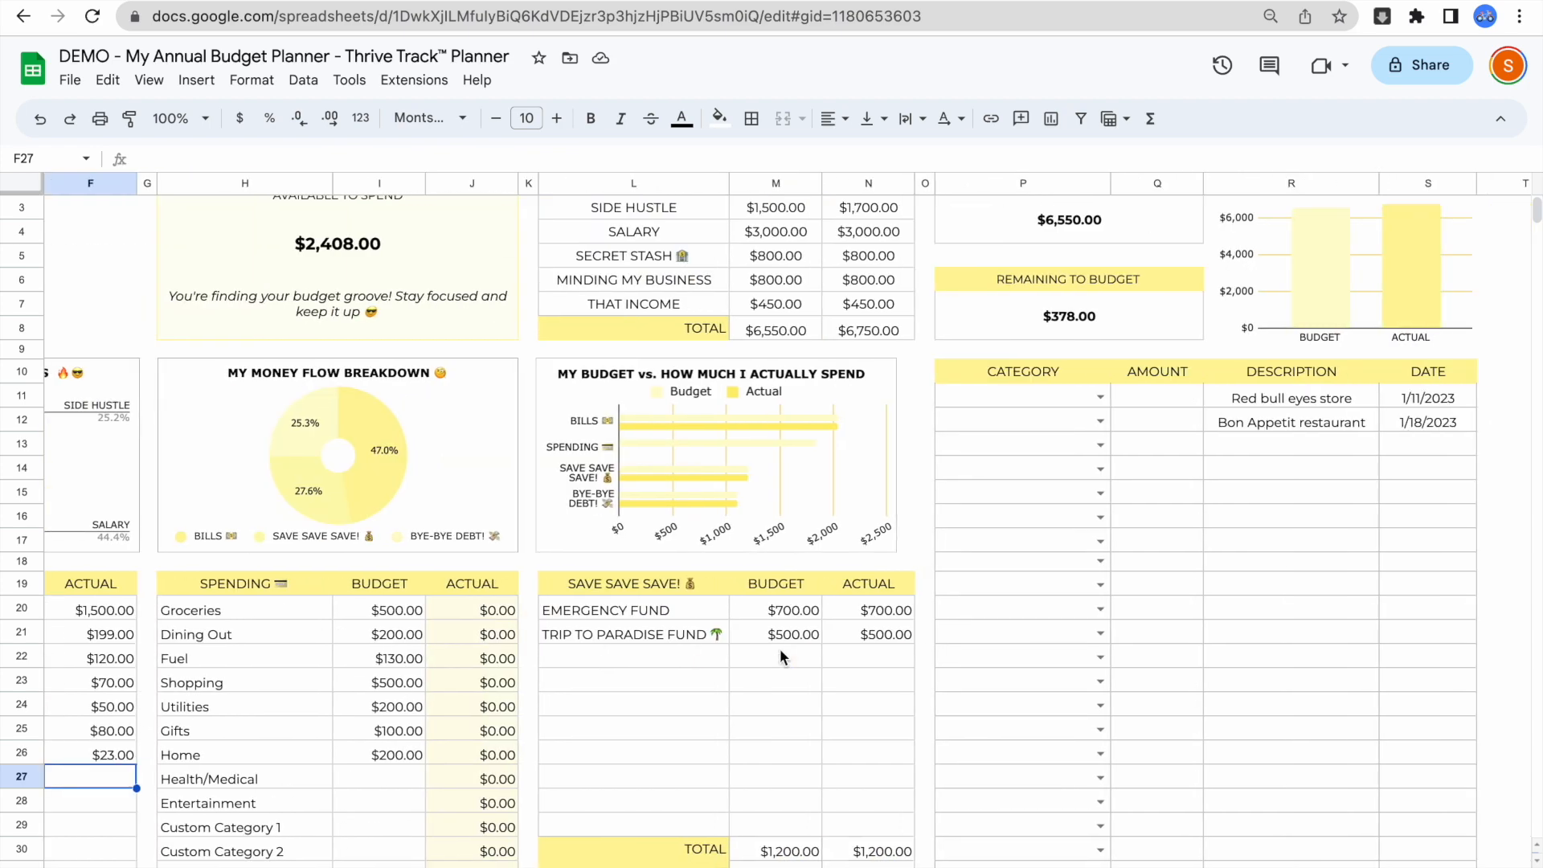
scroll(781, 649, right, 2)
click(810, 397)
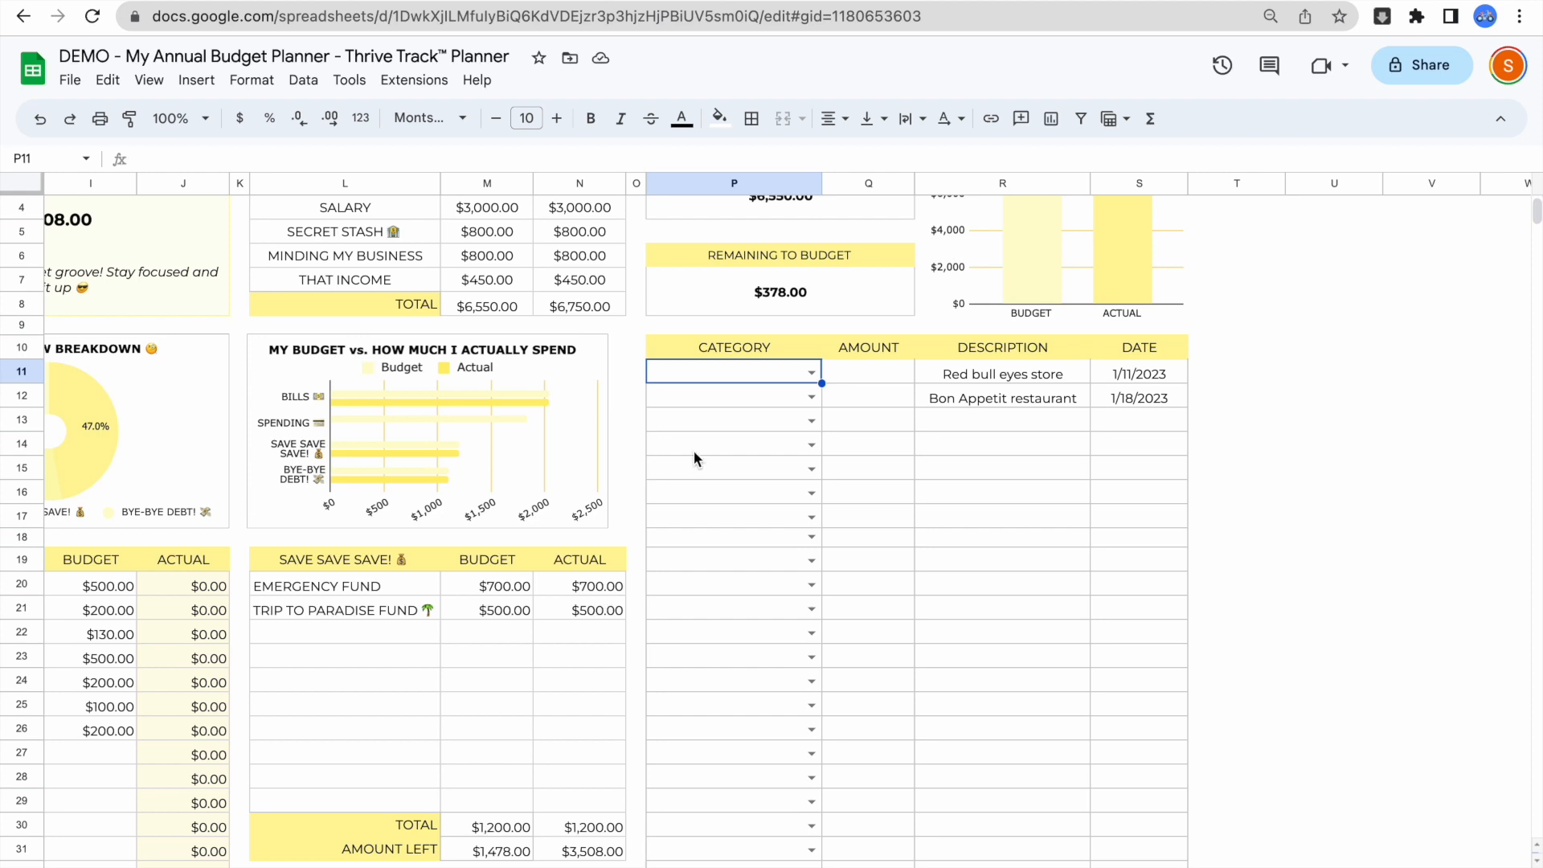
click(810, 372)
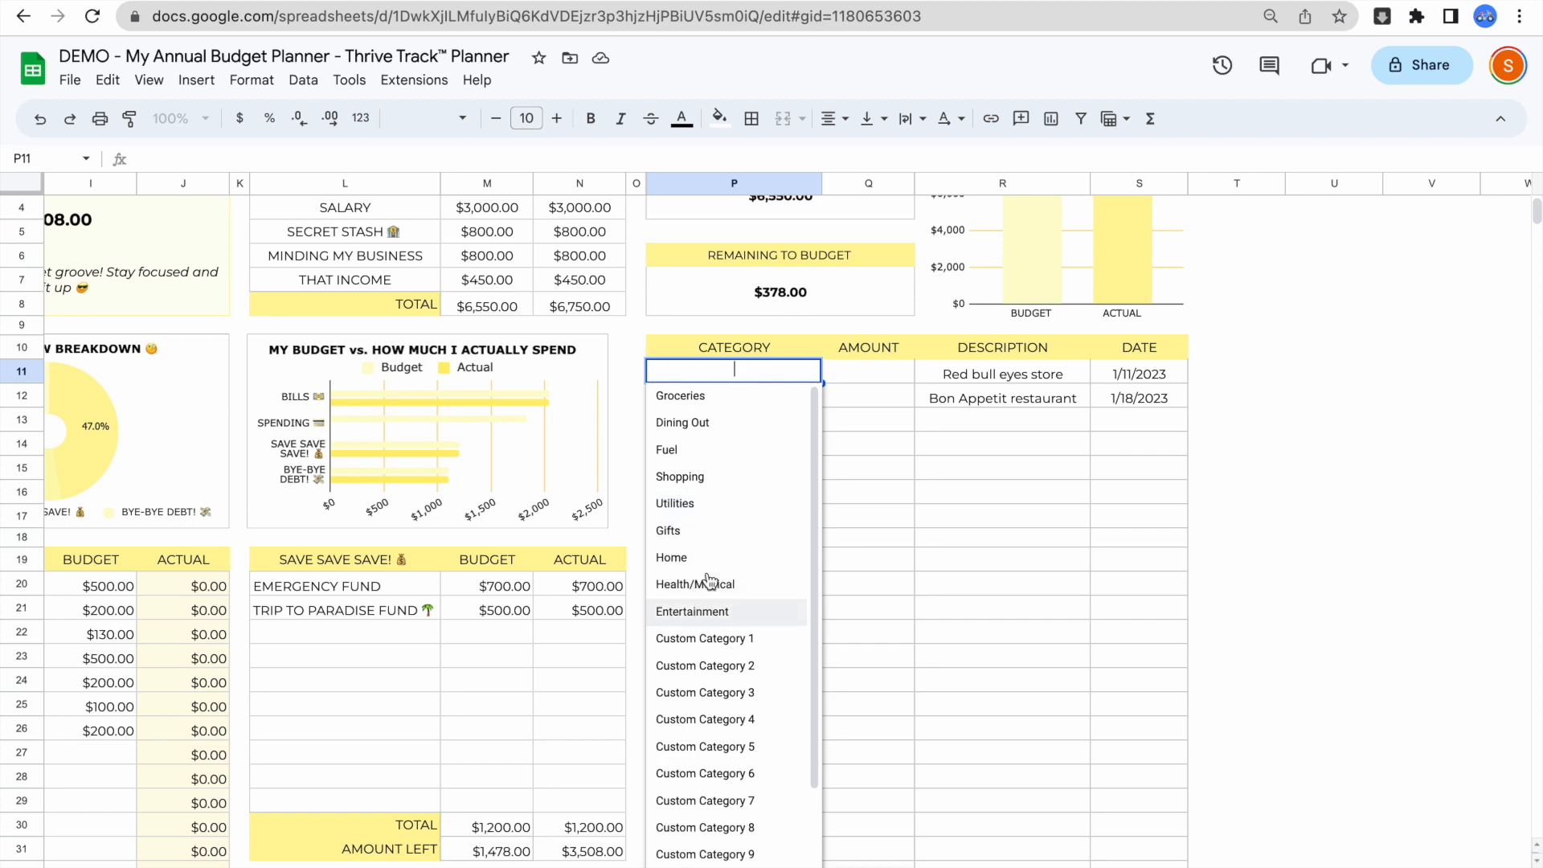
click(1246, 421)
Step: Log the Red bull eyes store transaction dated 1/11/2023 under the Groceries category with an amount of 300
scroll(575, 488, left, 5)
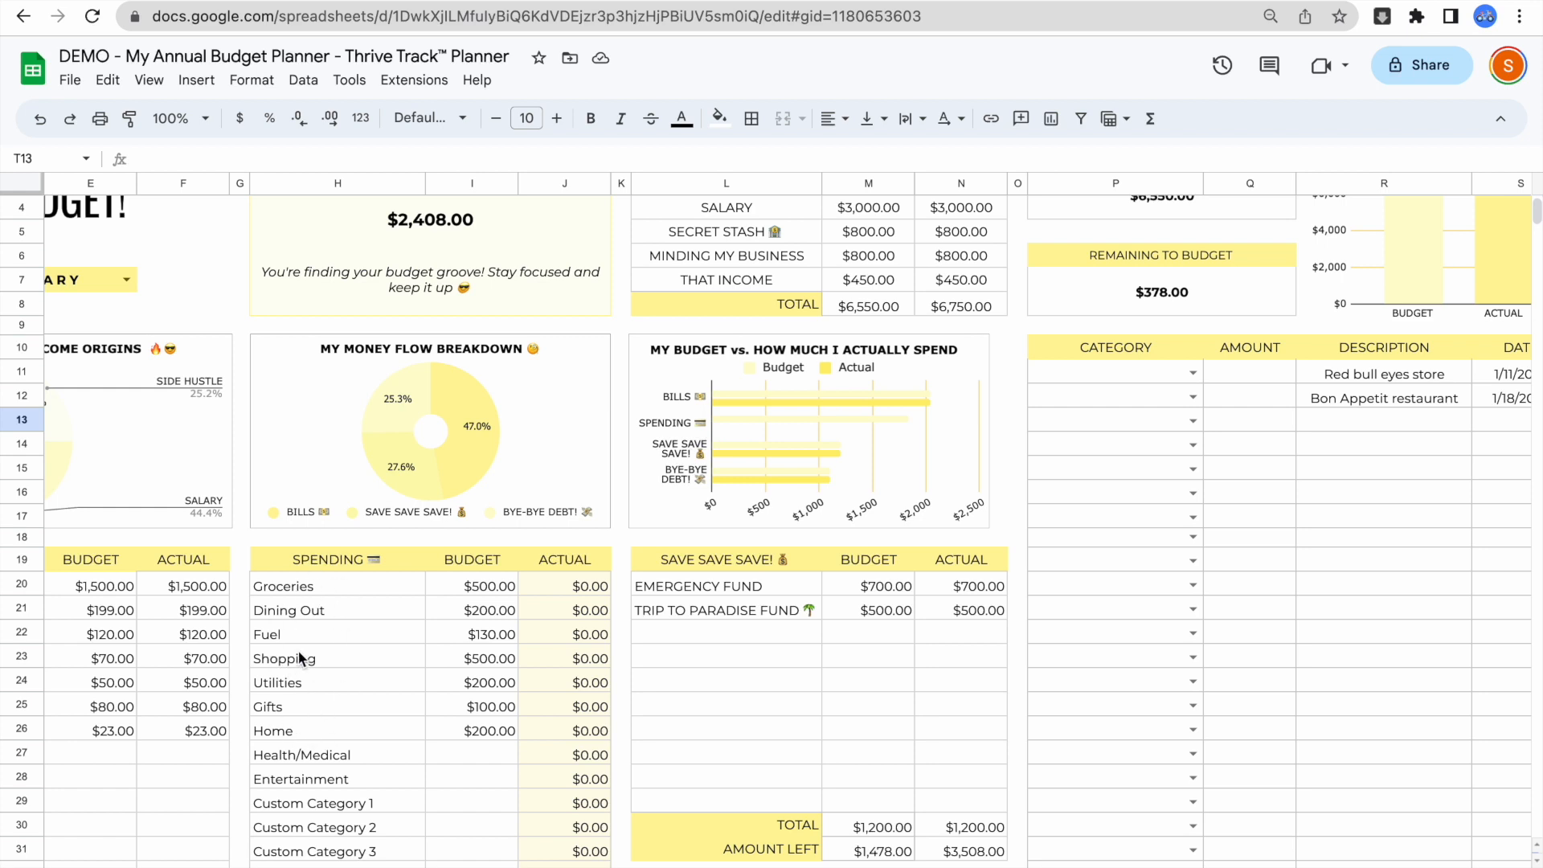
scroll(885, 494, right, 3)
click(988, 372)
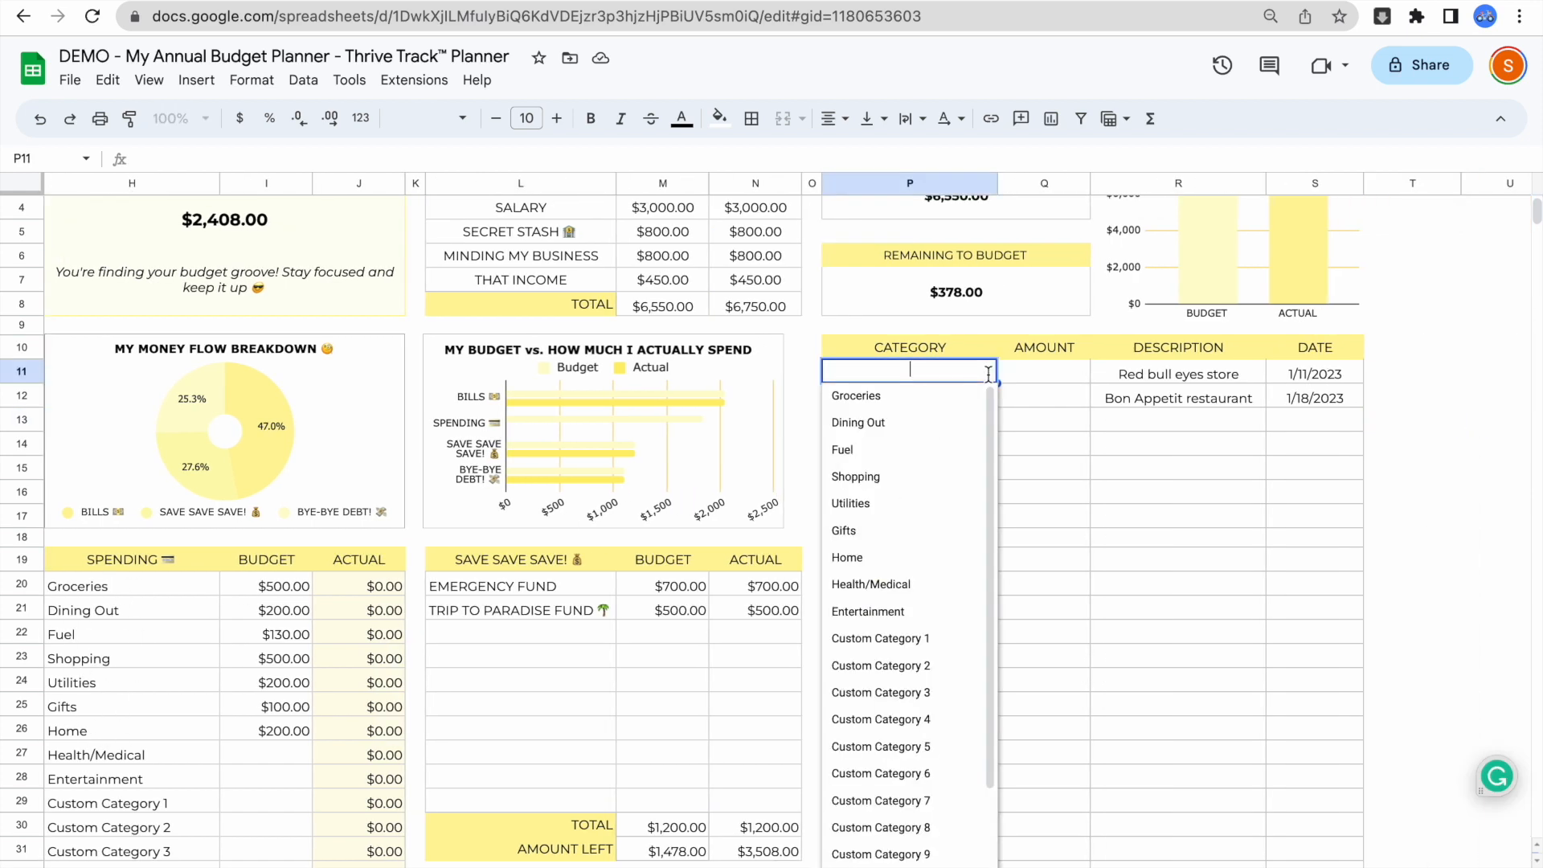
click(905, 397)
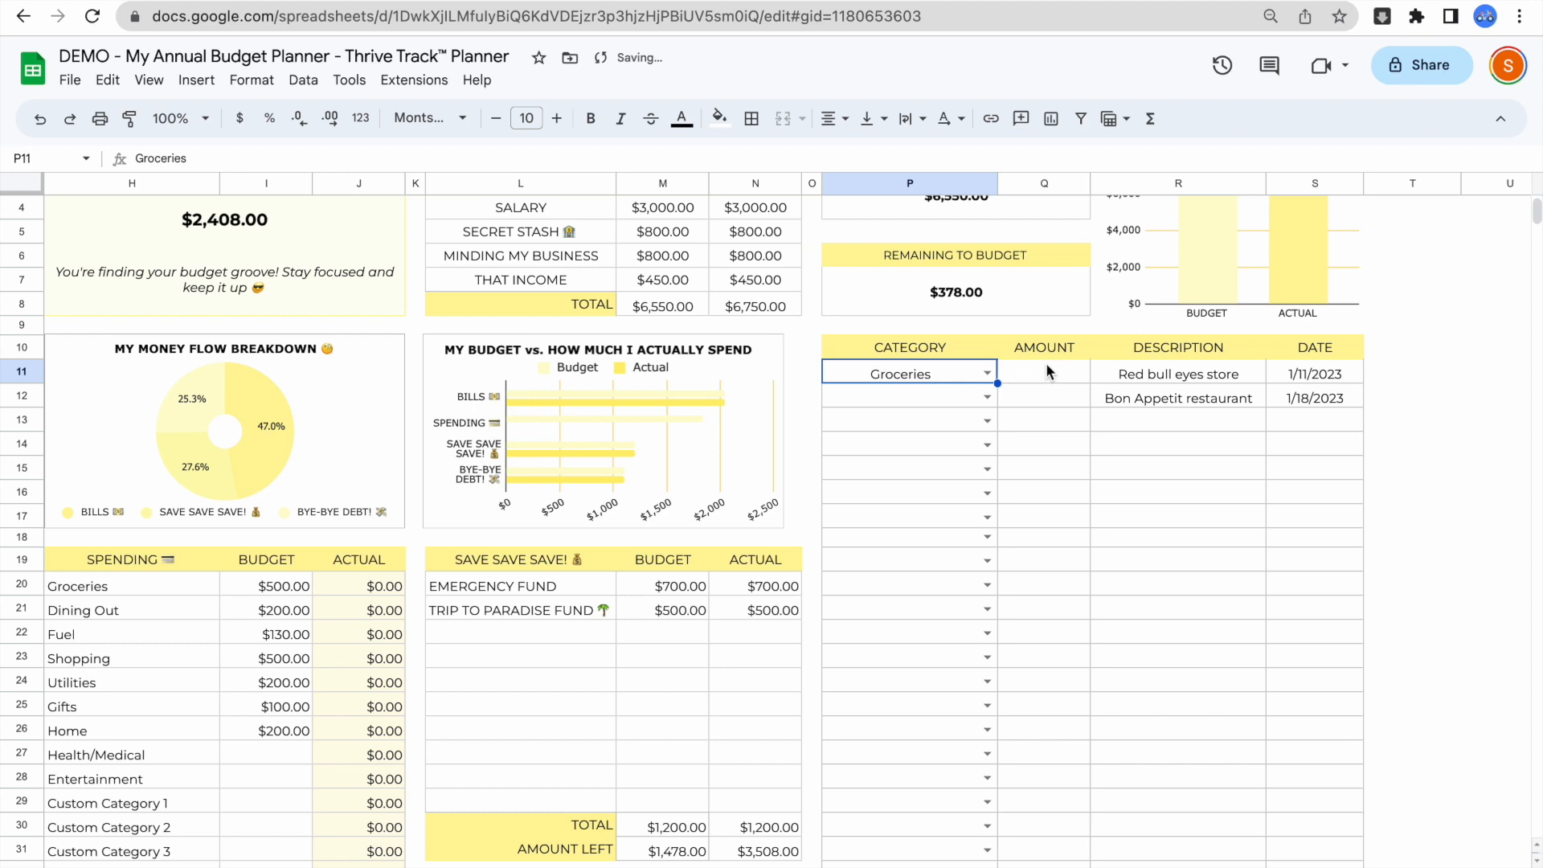
click(1047, 365)
text(300)
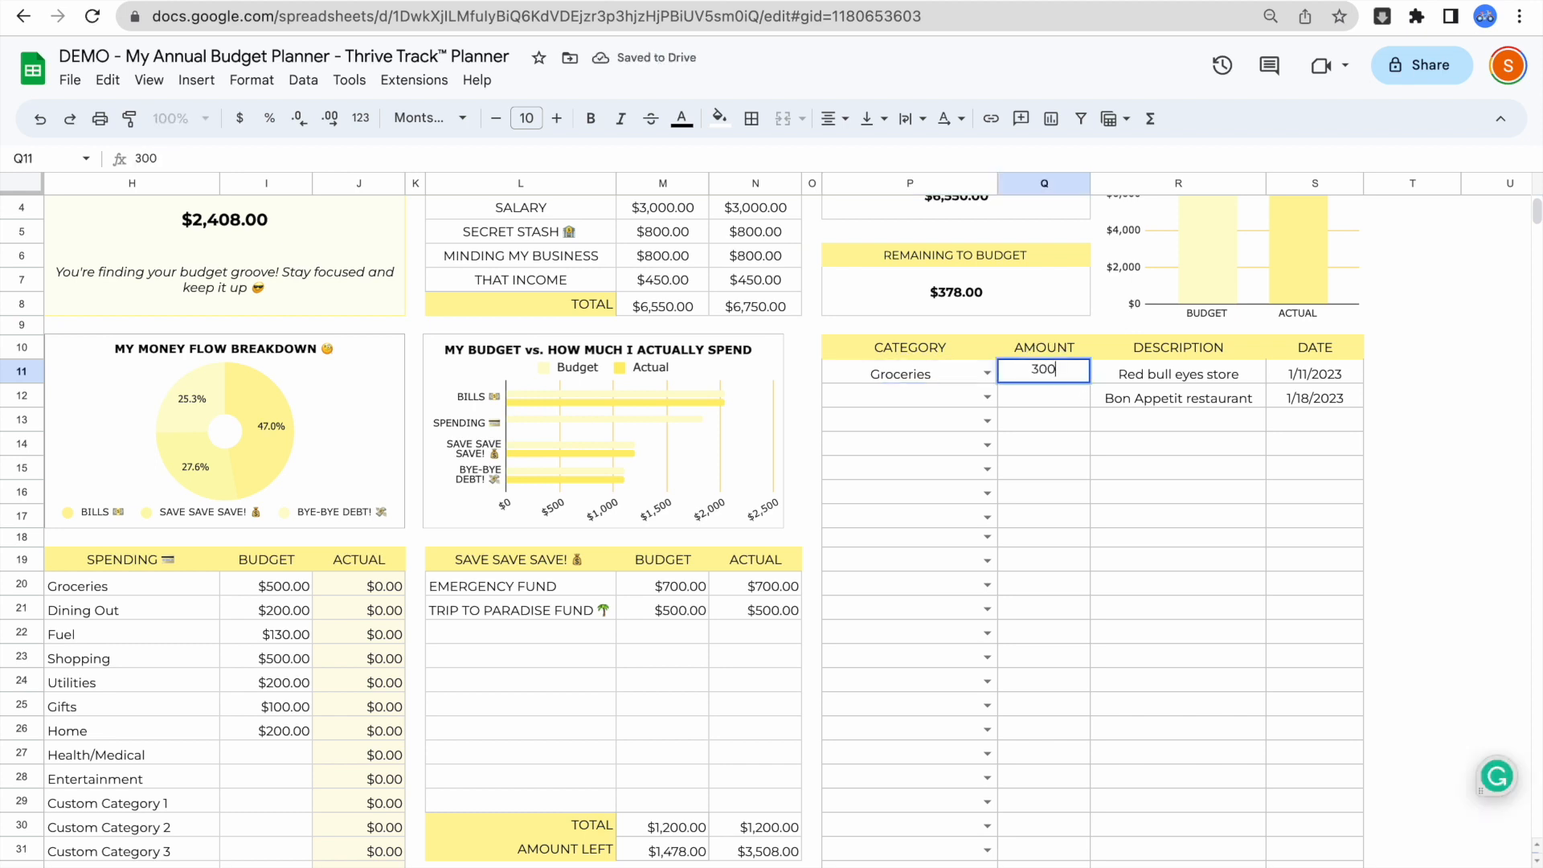
key(Return)
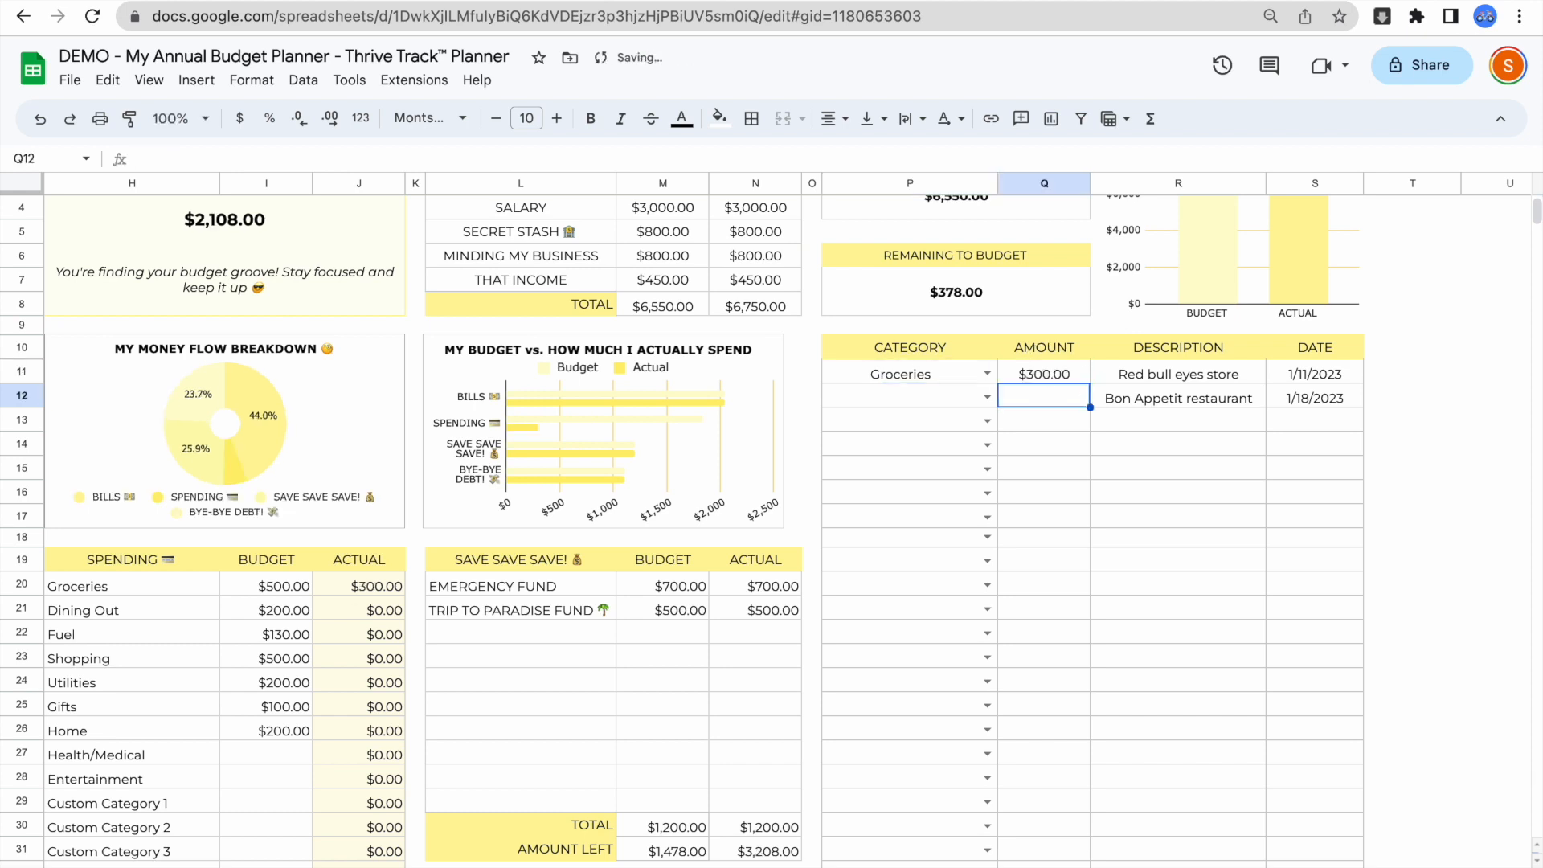
click(1155, 378)
double_click(1307, 375)
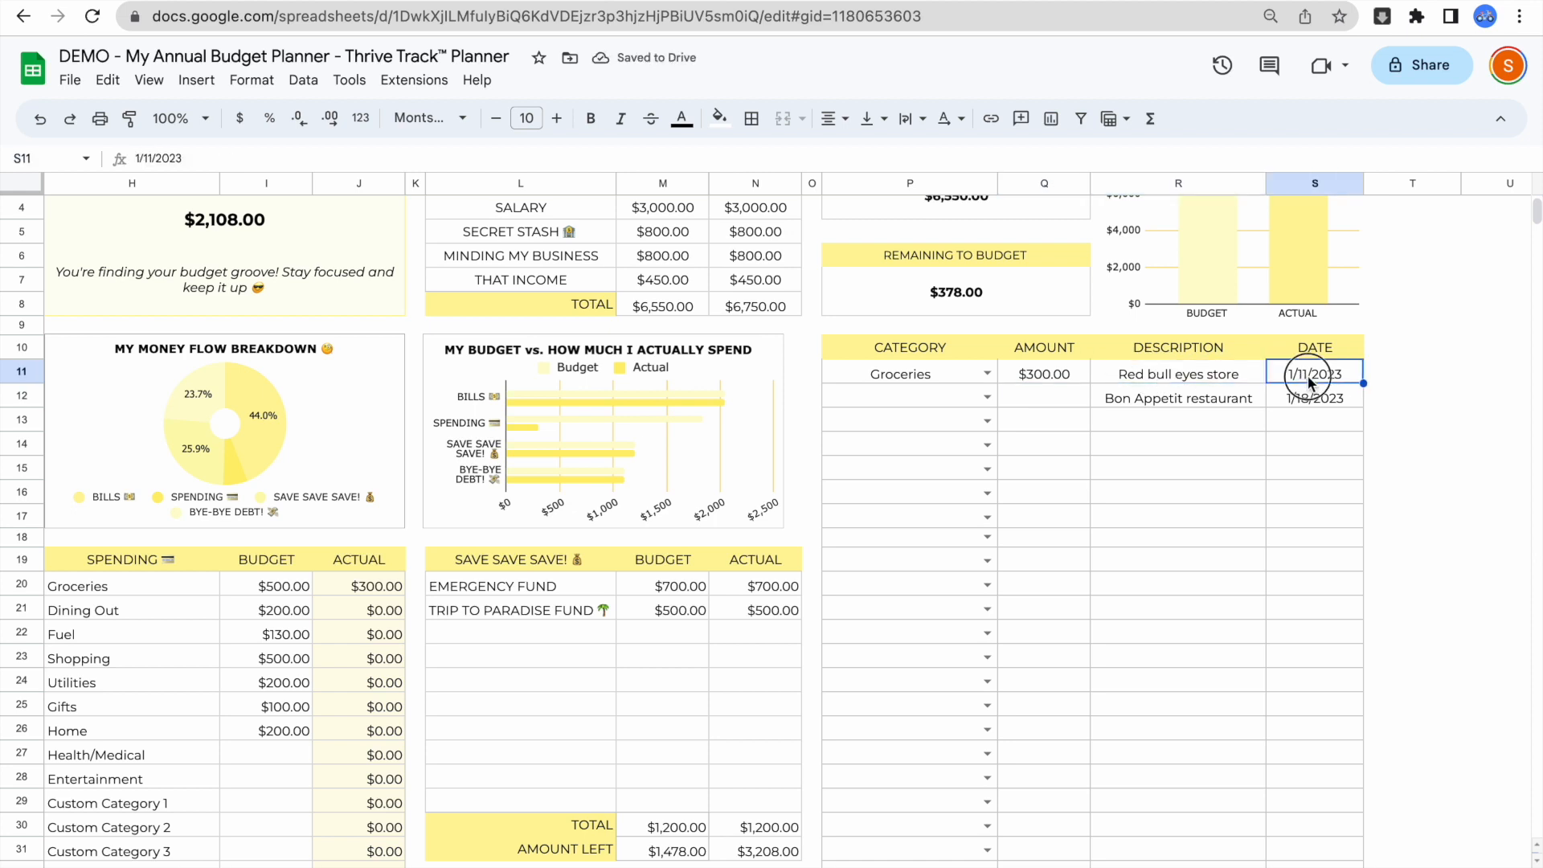
click(1414, 381)
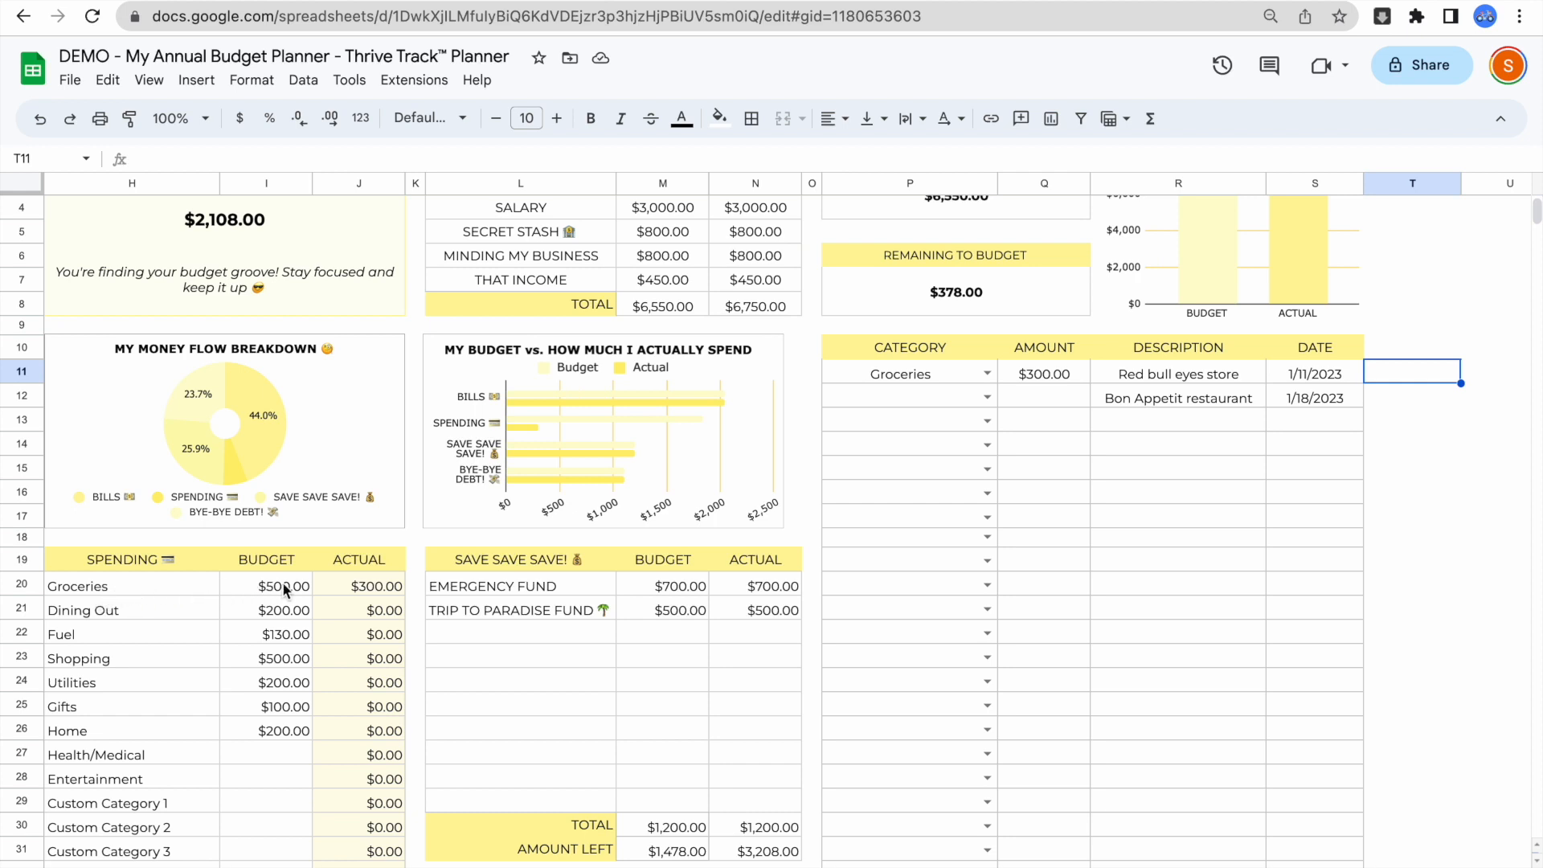
Step: Log the Bon Appetit restaurant transaction under the Dining Out category with an amount of 100
click(986, 399)
click(918, 447)
click(1068, 394)
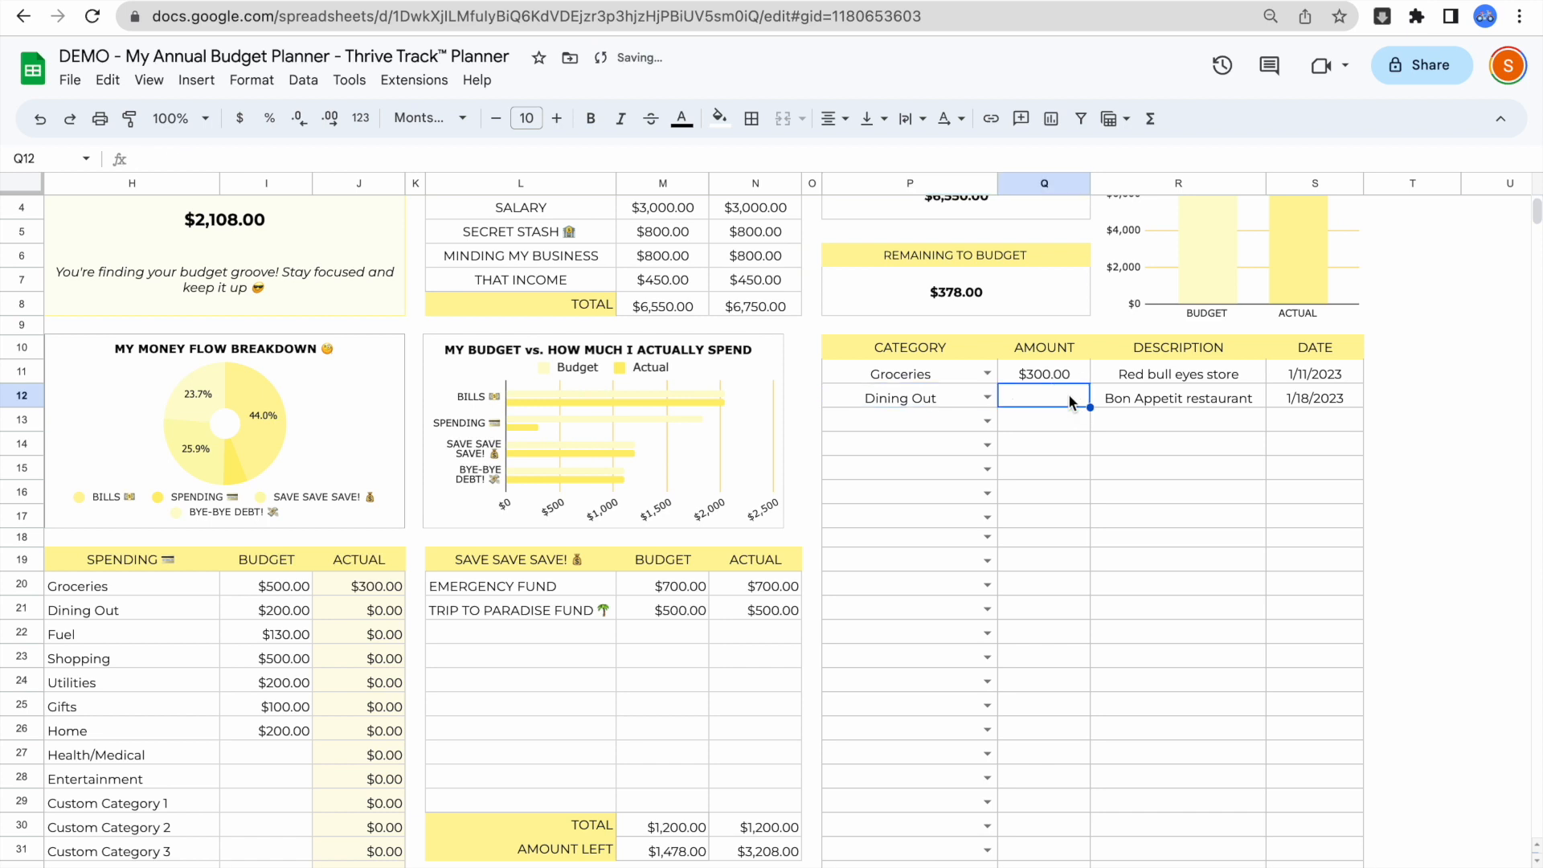
text(100)
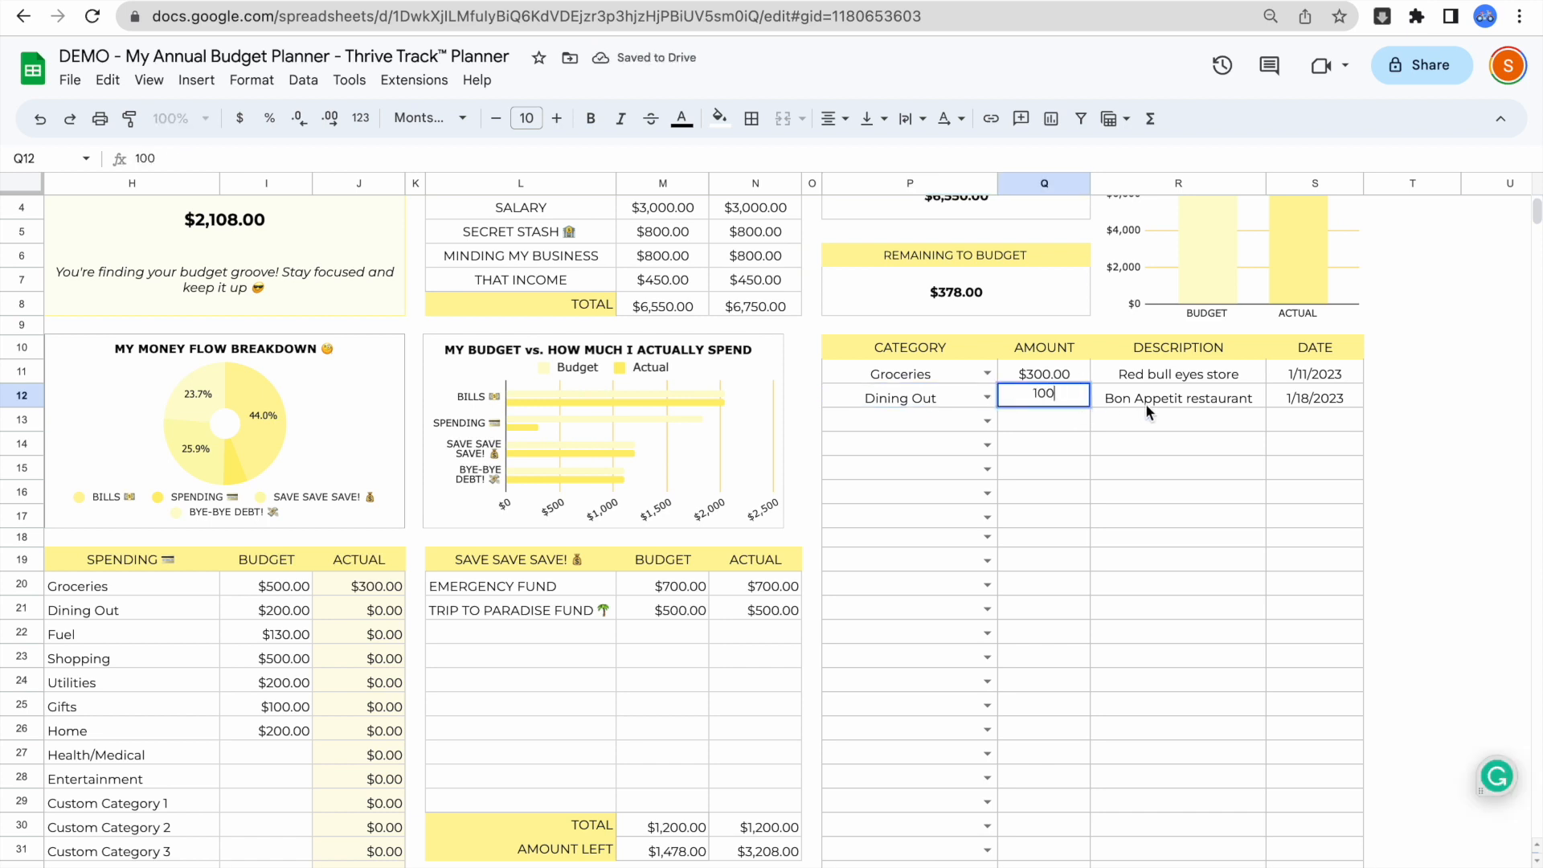
key(Return)
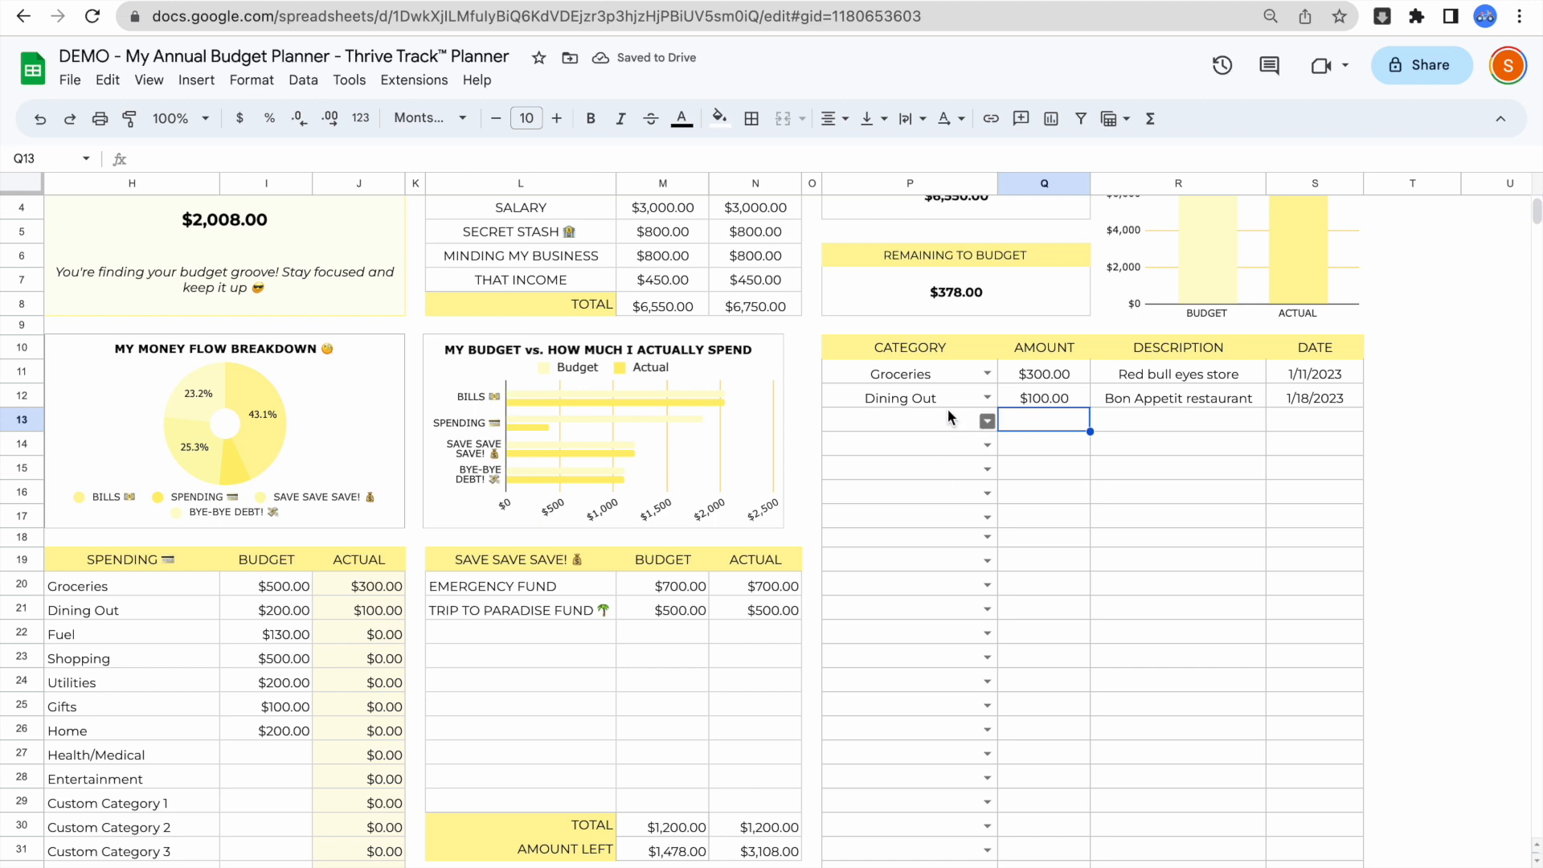
Step: Set the actual savings for TRIP TO PARADISE FUND to 550
scroll(866, 402, up, 1)
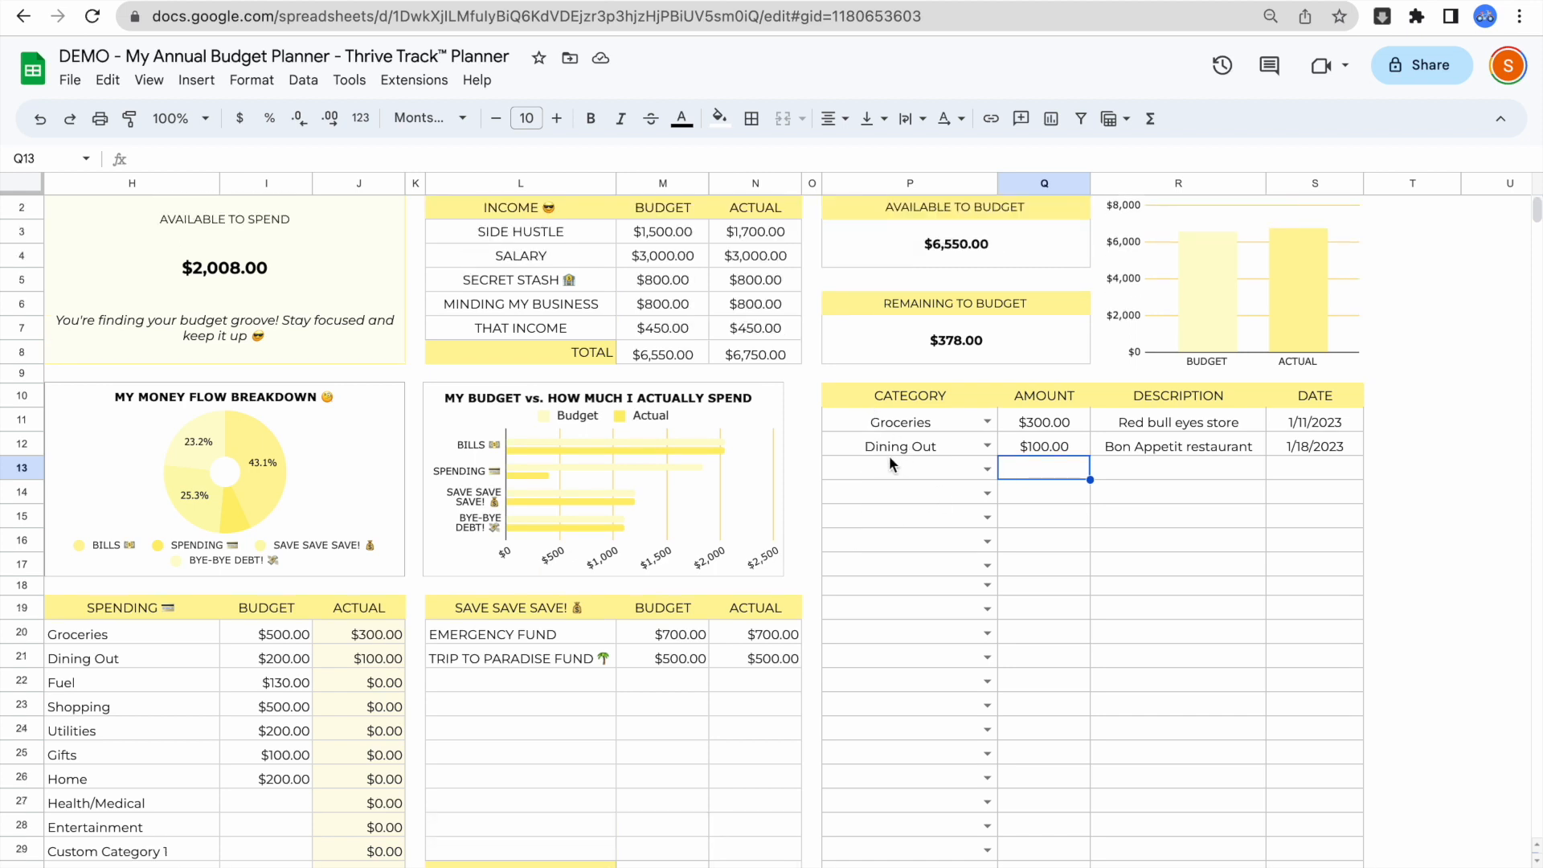
scroll(874, 455, left, 1)
scroll(874, 455, down, 3)
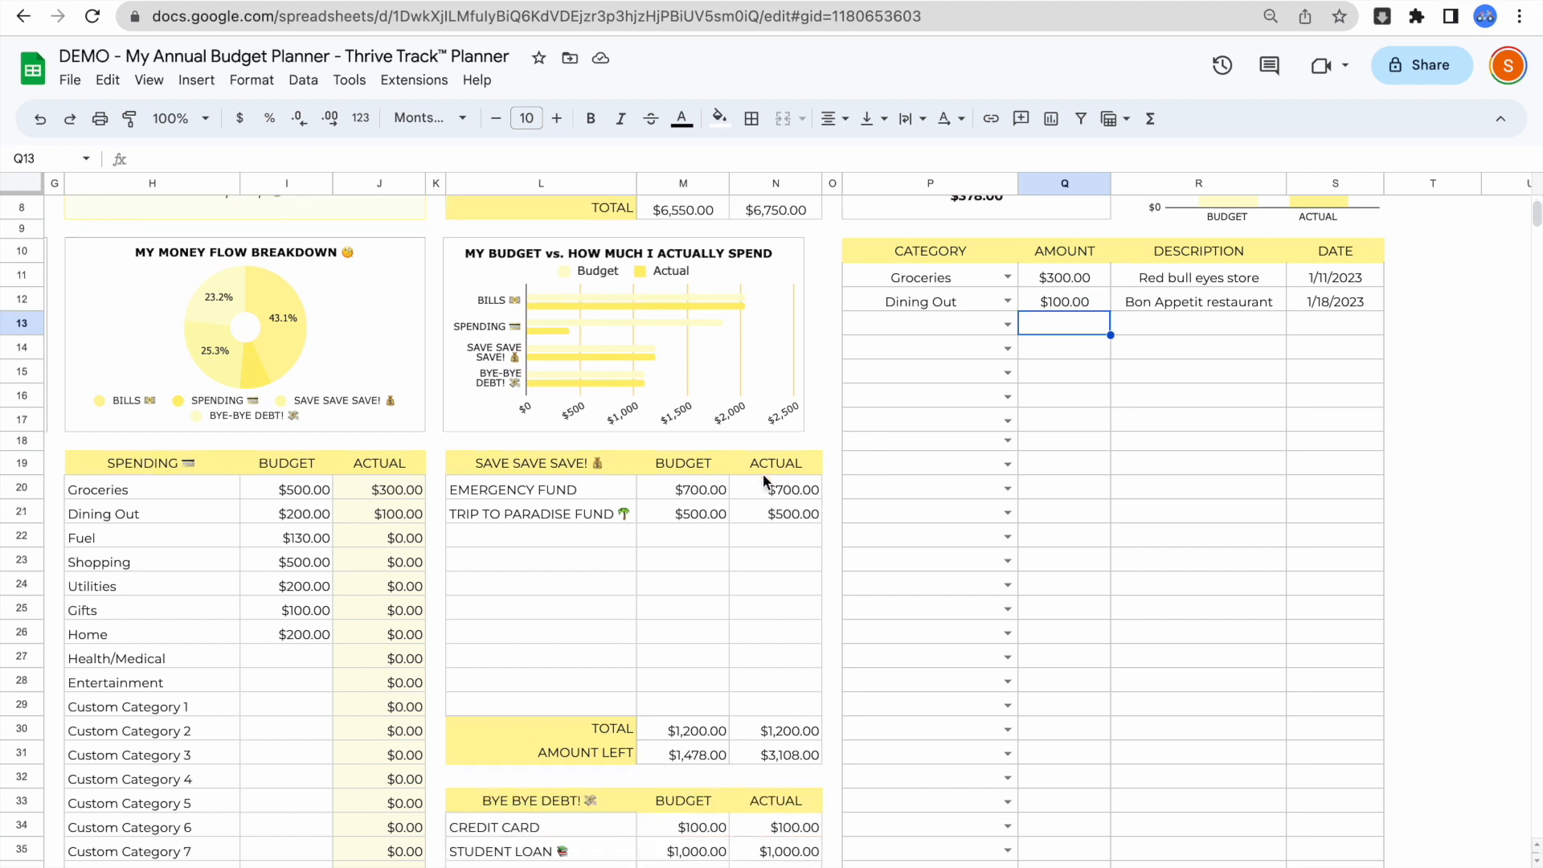
scroll(769, 531, down, 3)
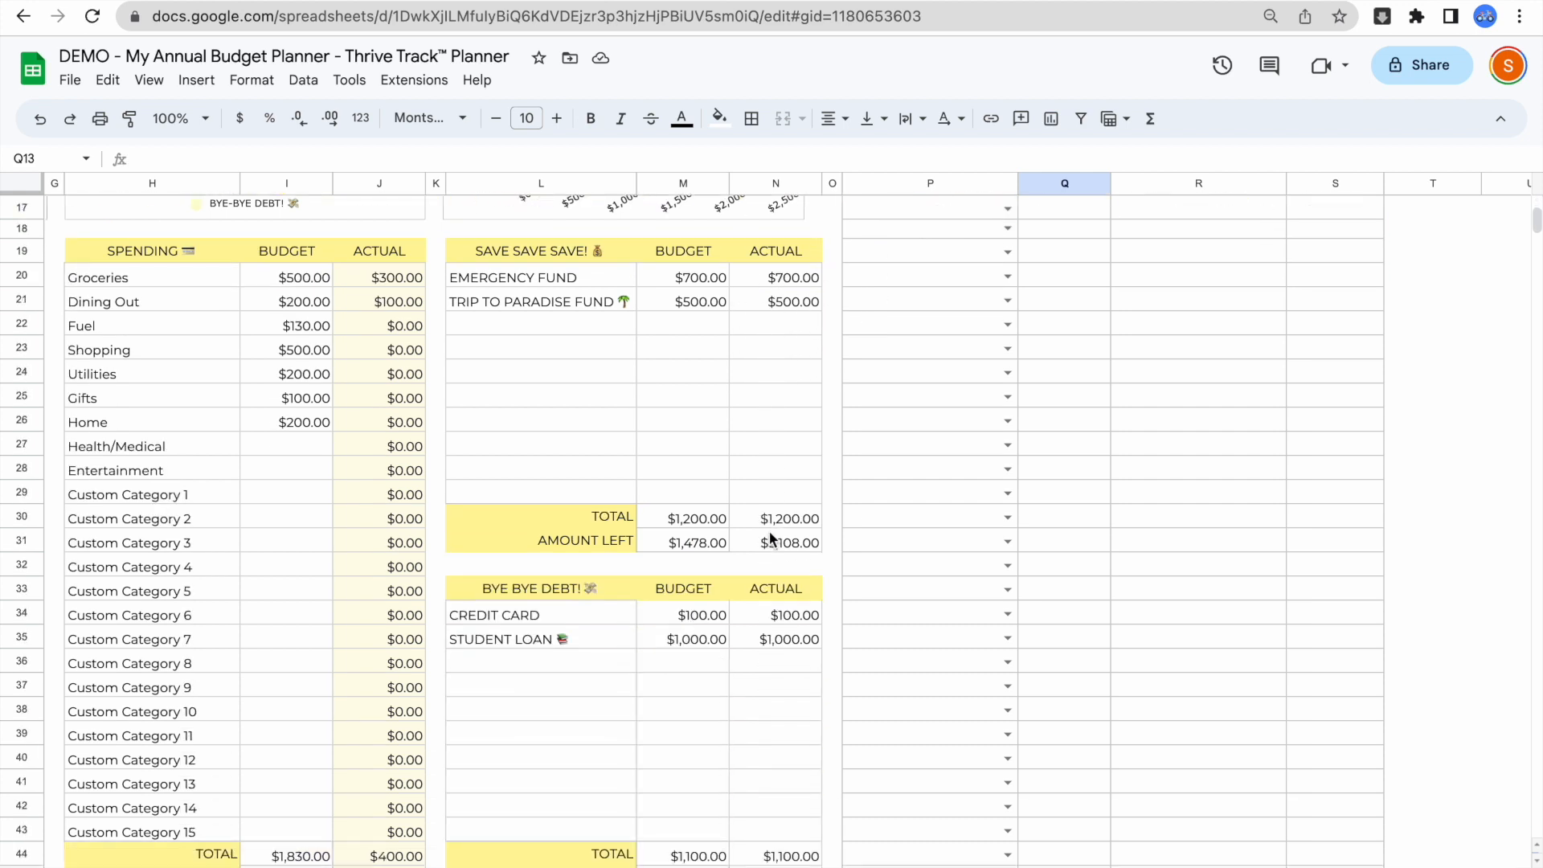
click(784, 302)
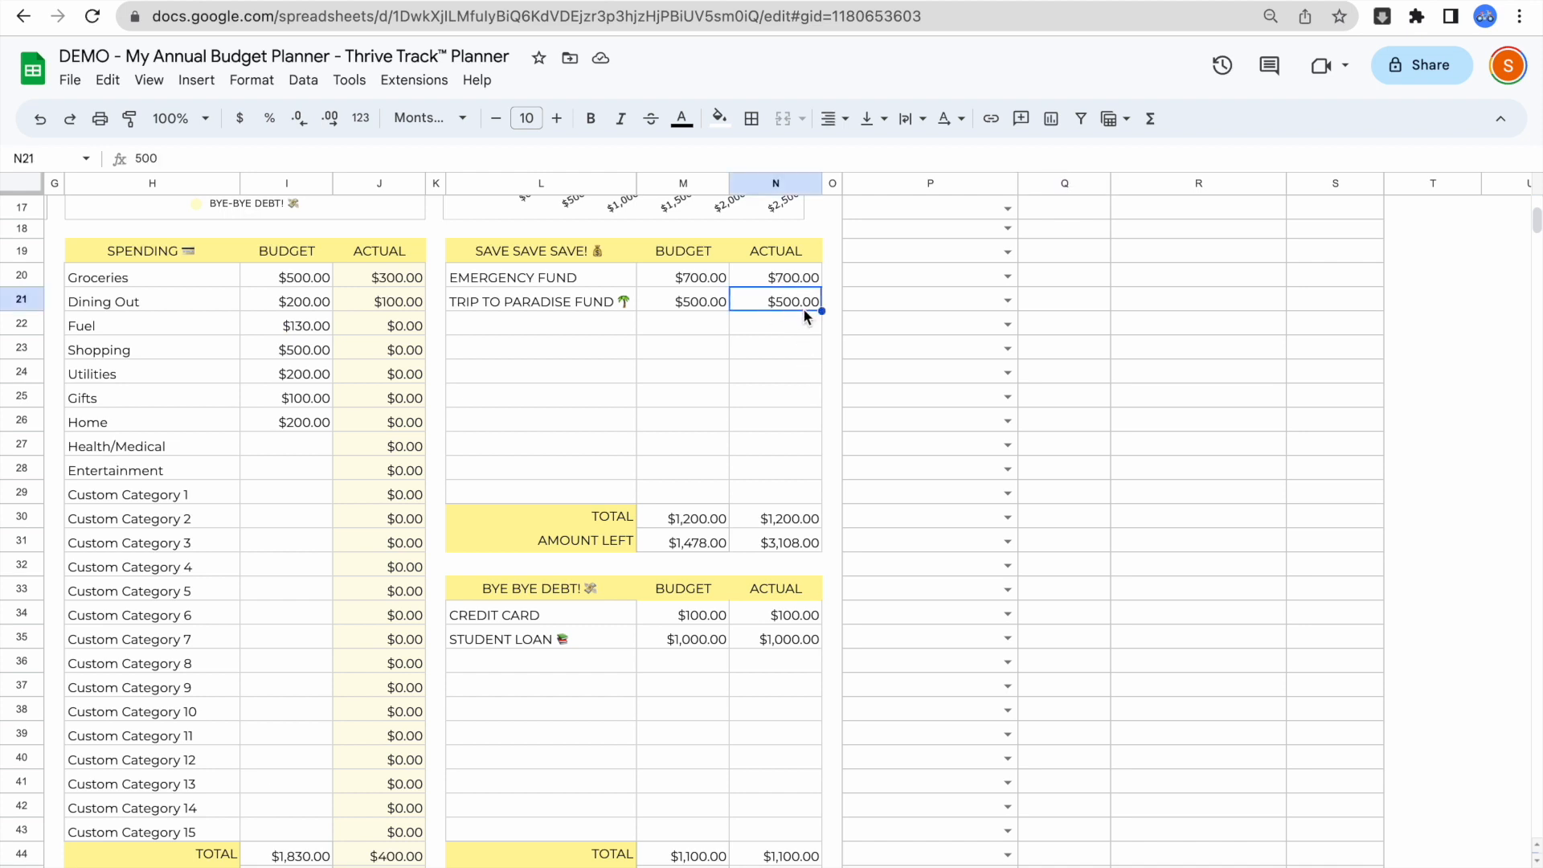
text(550)
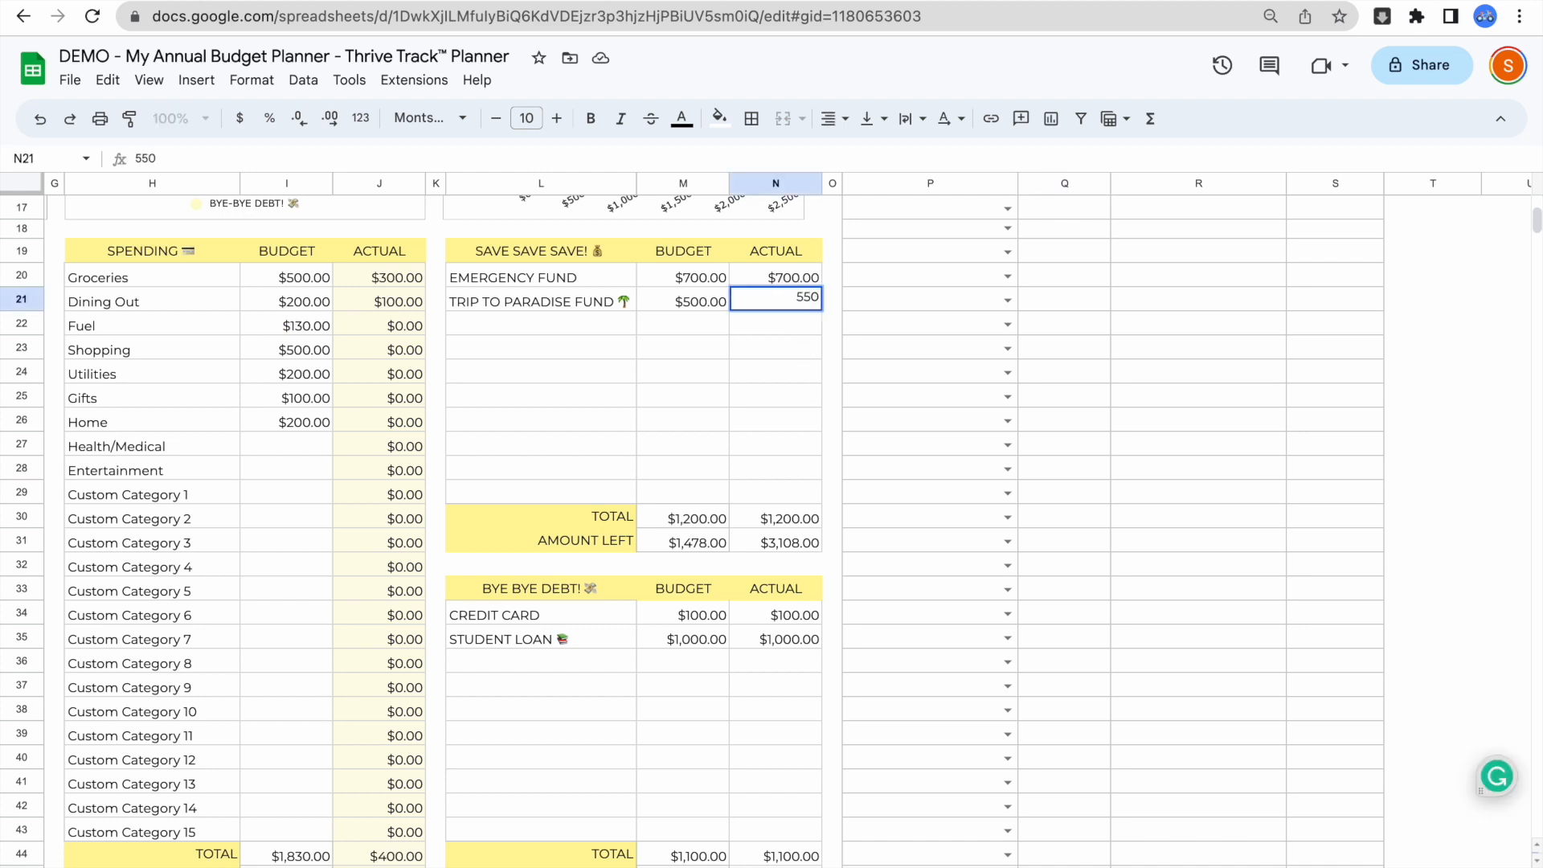
key(Return)
Step: Examine January's available-to-spend figure, the money flow and budget-versus-actual charts, and the bills, spending and savings tables
scroll(793, 352, up, 3)
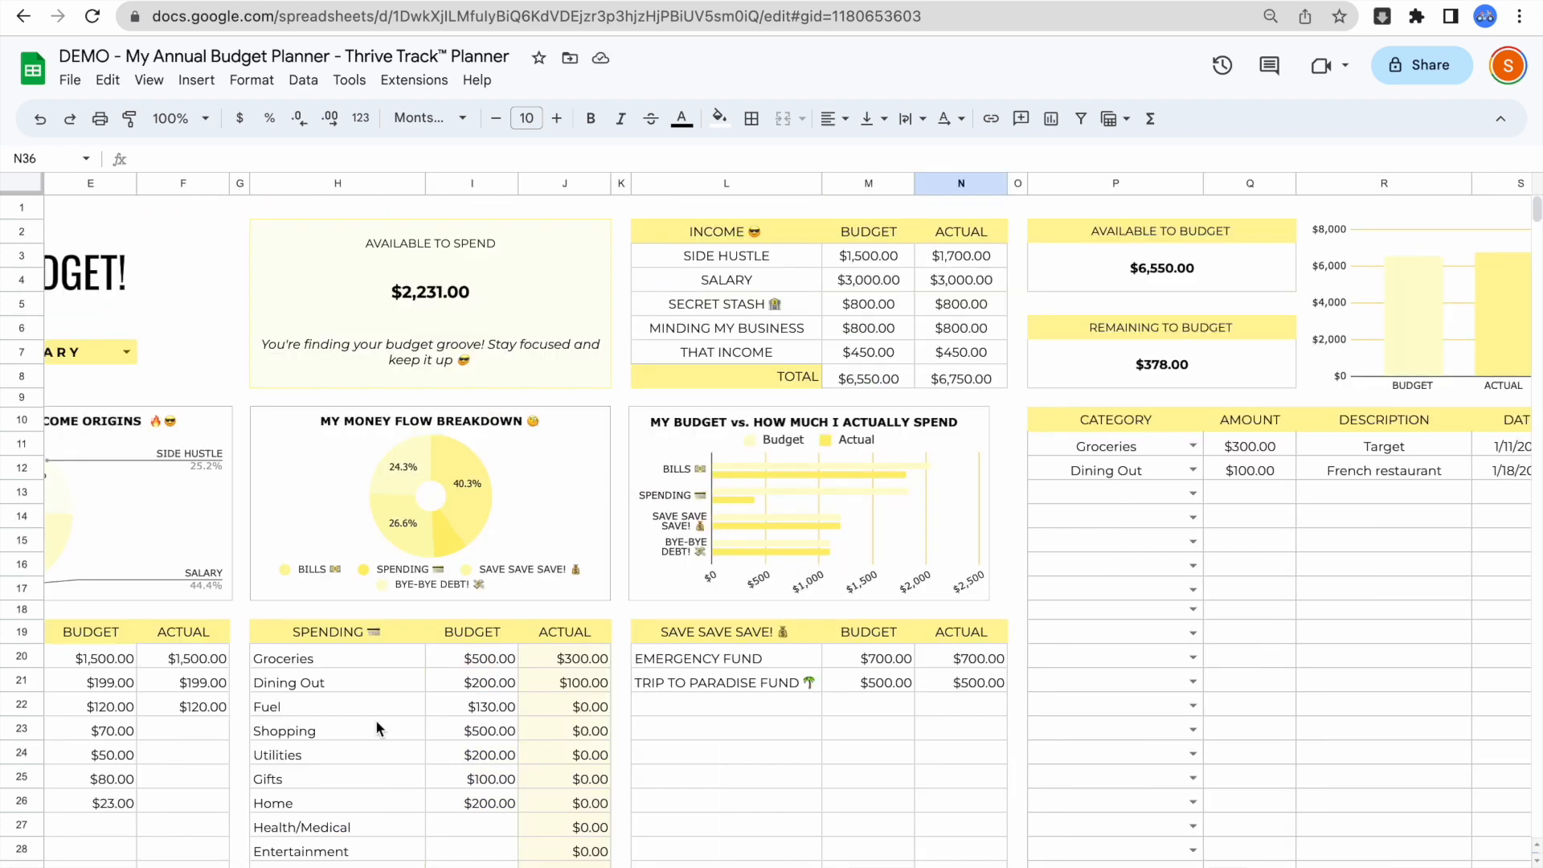
scroll(375, 720, down, 2)
scroll(375, 720, left, 4)
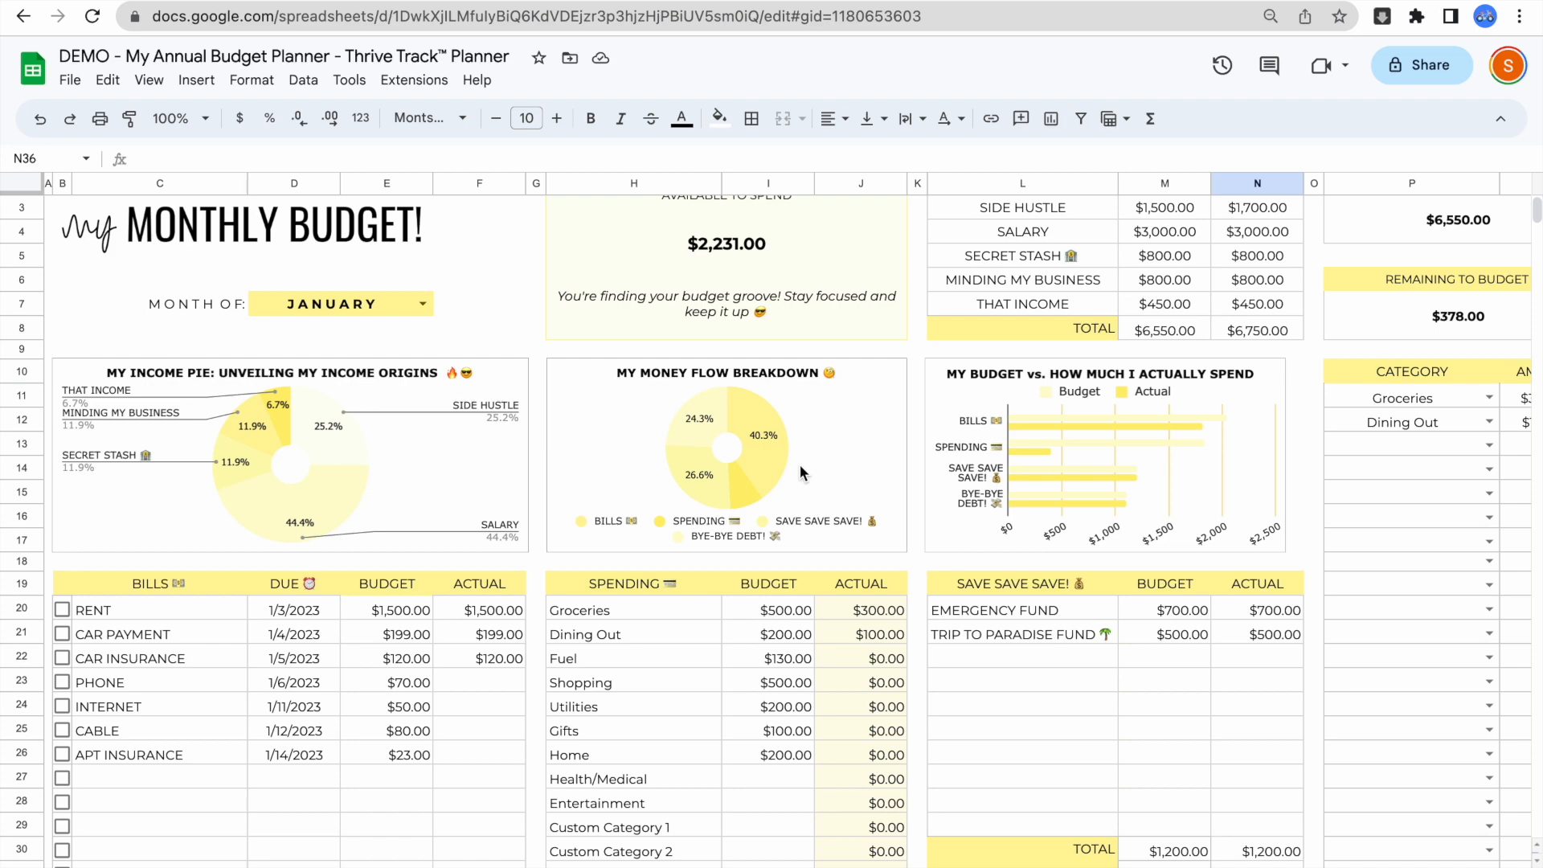
scroll(894, 458, right, 4)
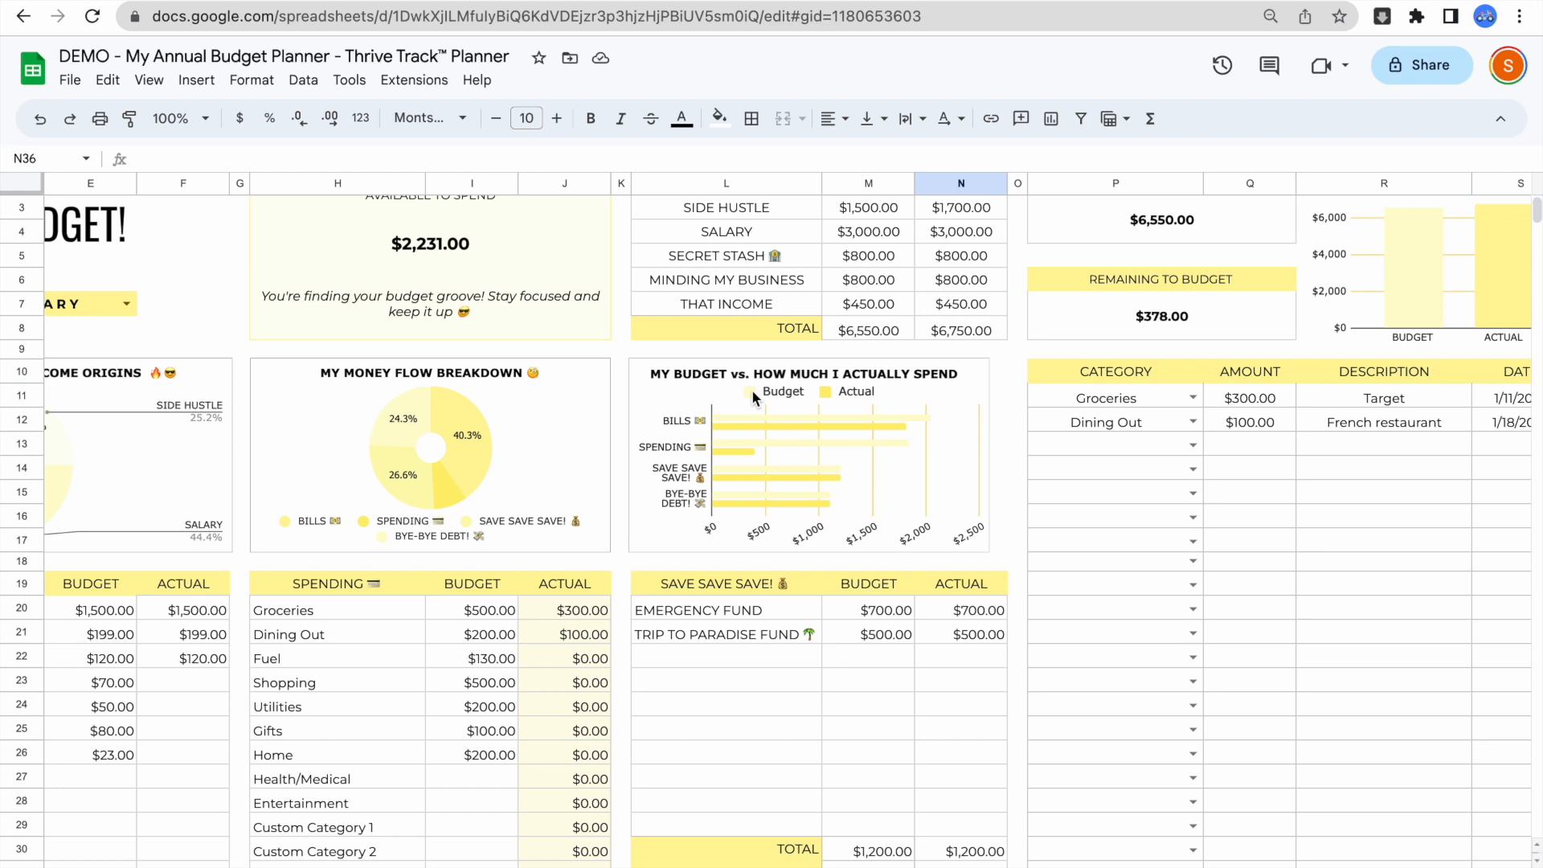
scroll(753, 392, up, 2)
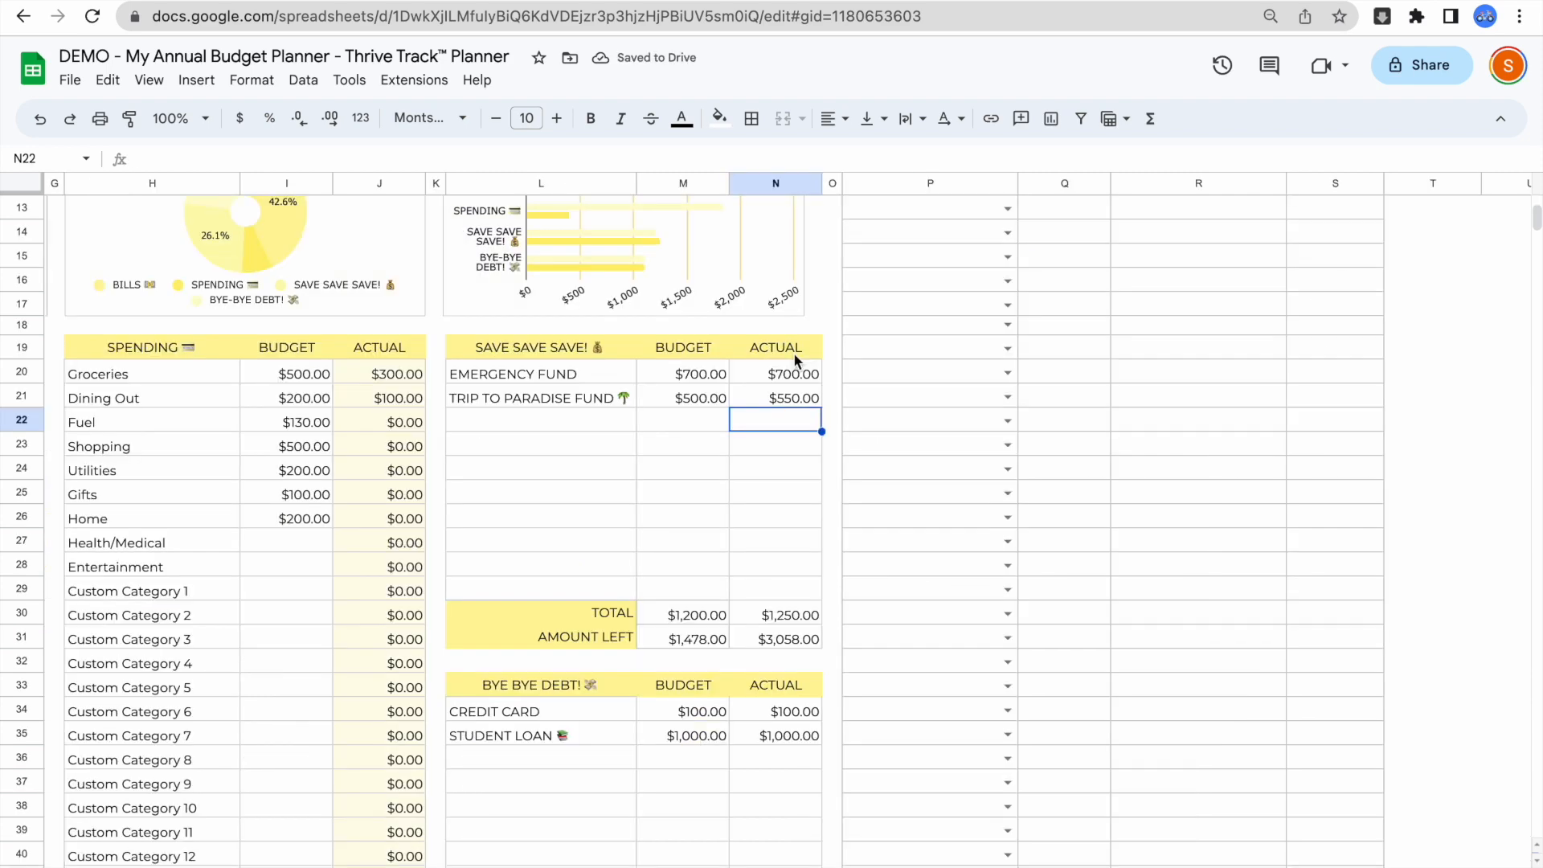
scroll(793, 352, up, 5)
scroll(794, 357, up, 3)
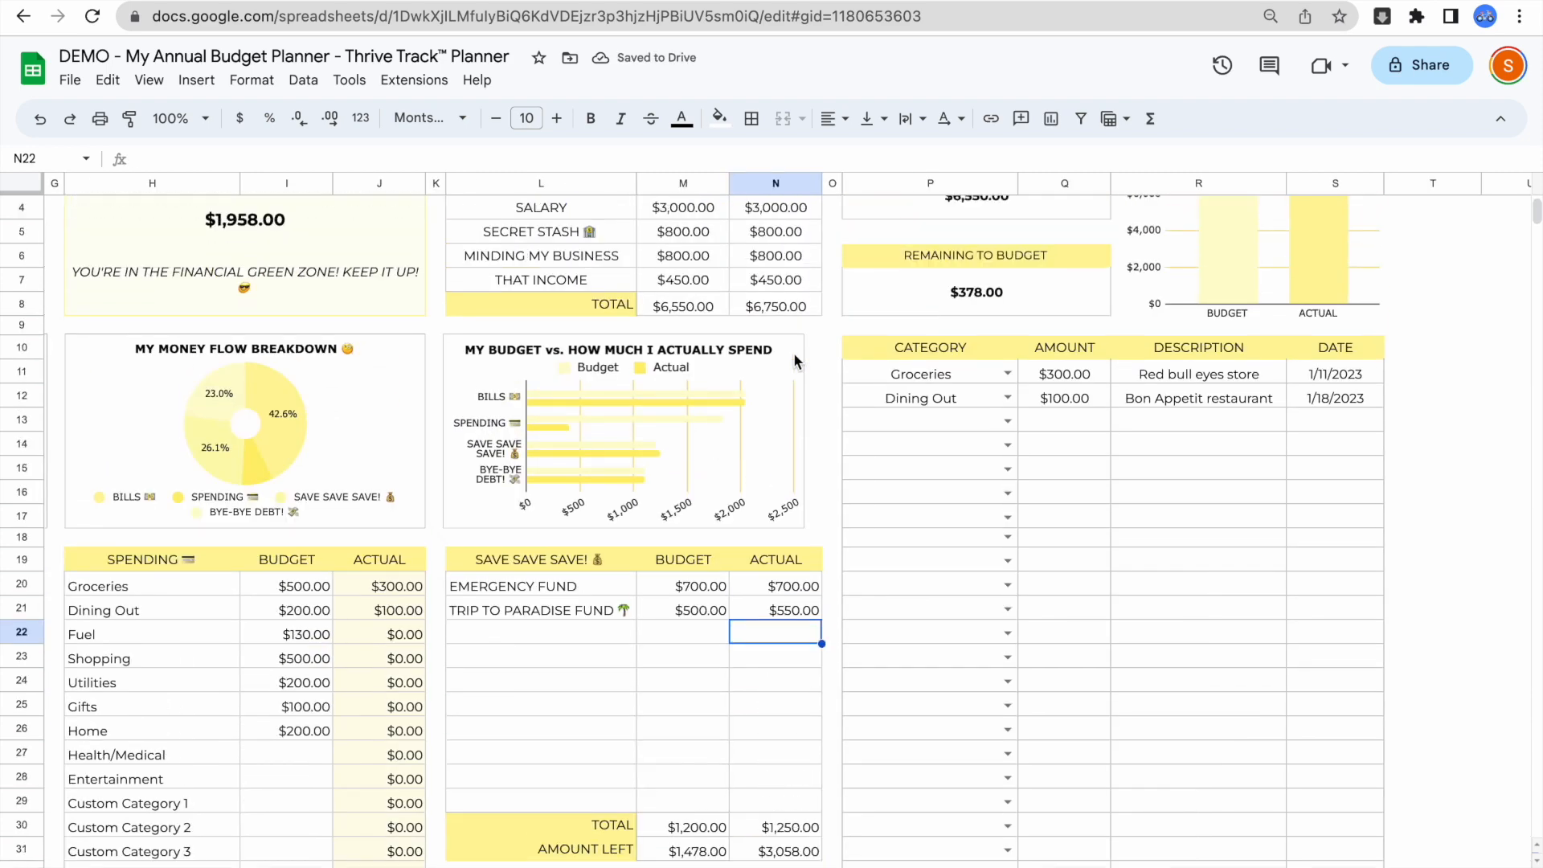
scroll(644, 658, left, 3)
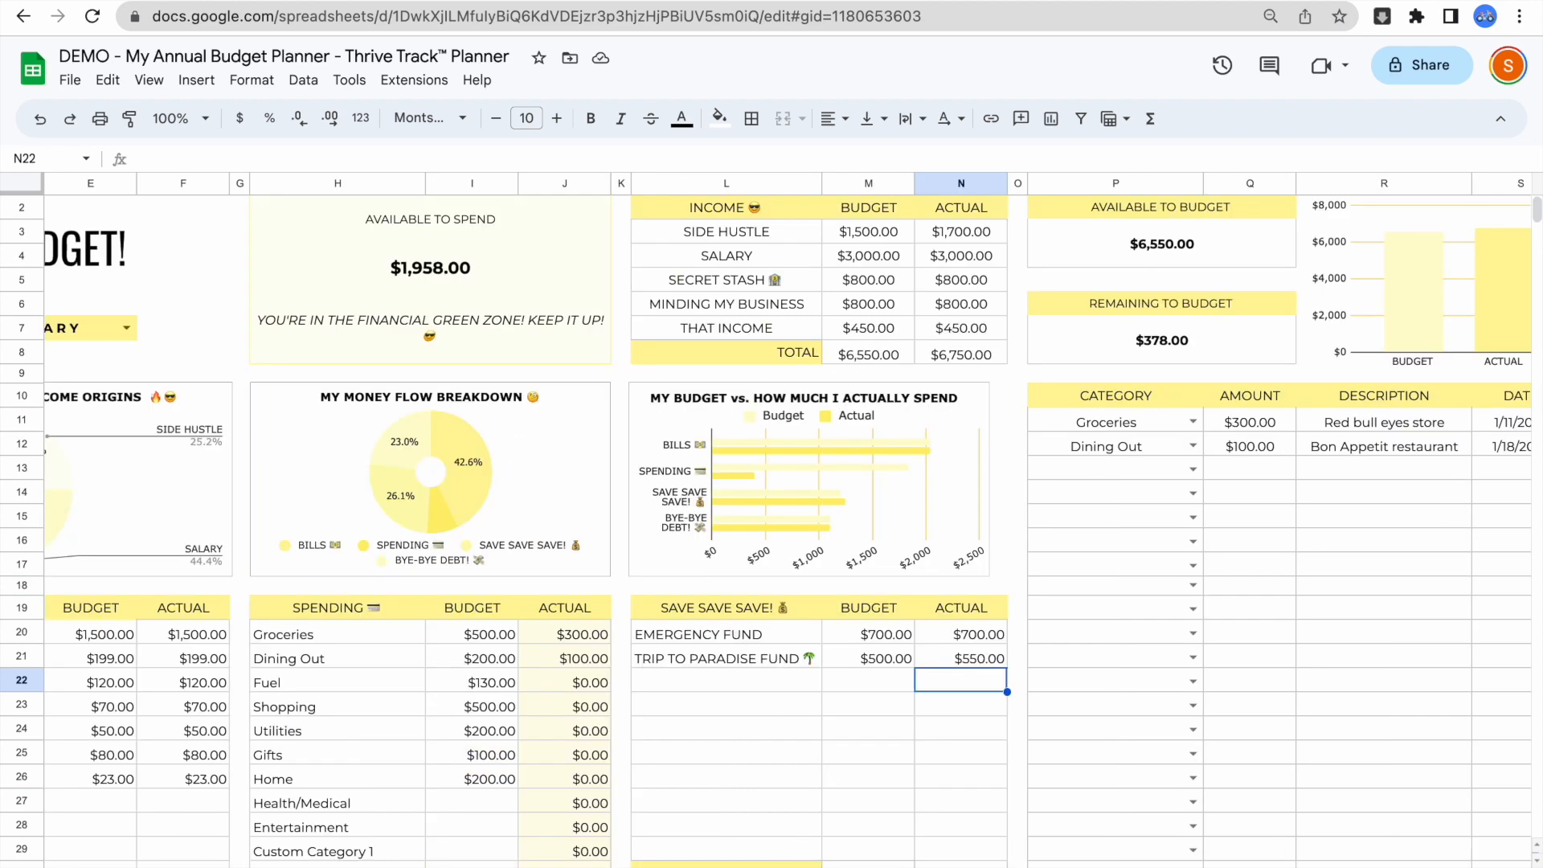
Step: Open the Year at a Glance sheet and examine its annual totals and its income, expense, spending, bills, savings and debt charts
click(643, 867)
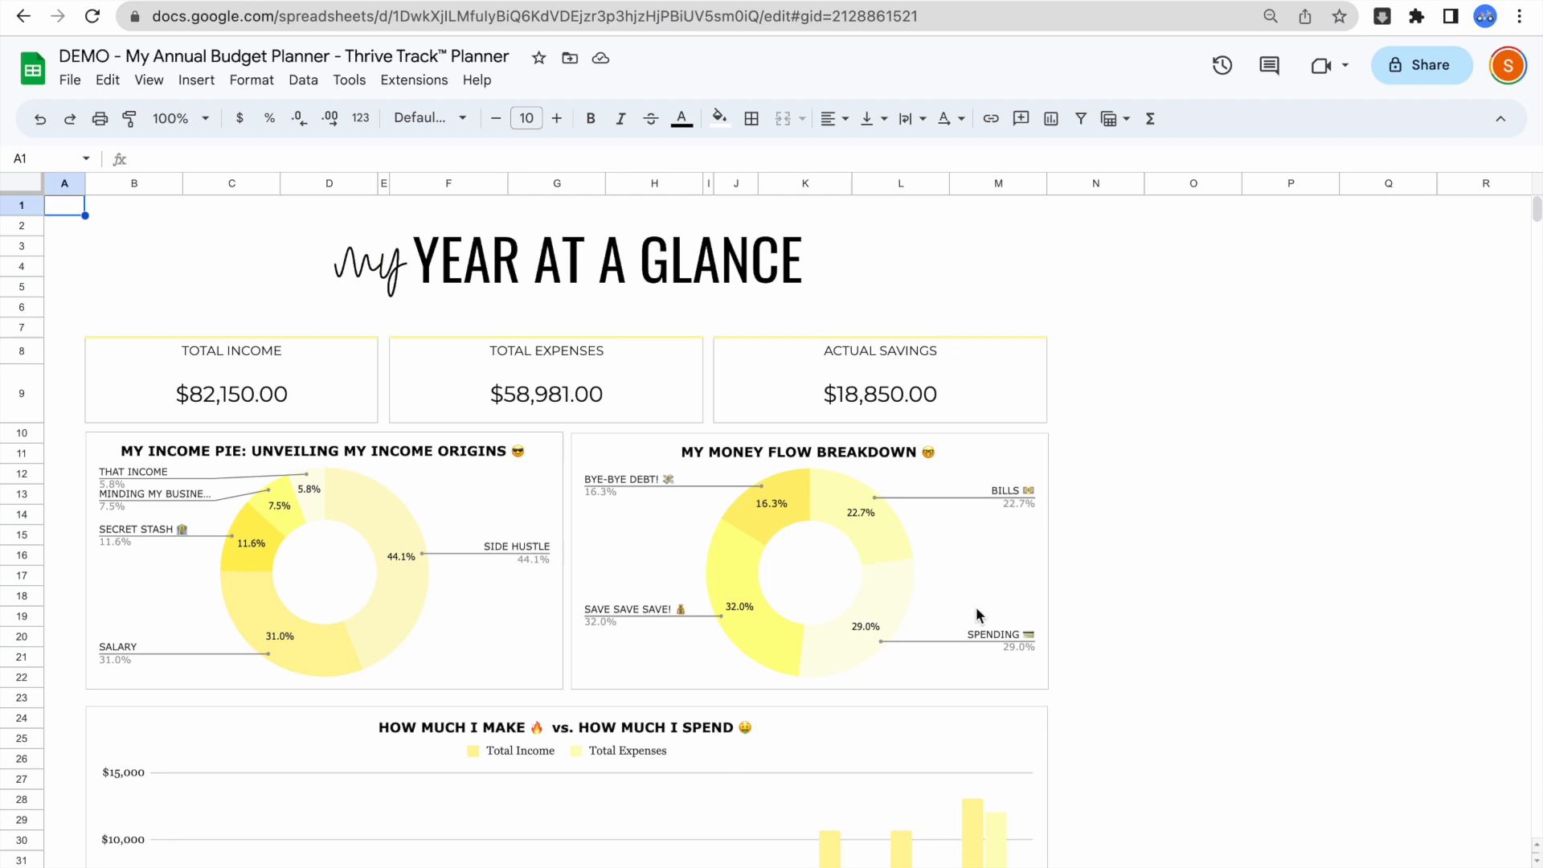
scroll(1184, 453, down, 1)
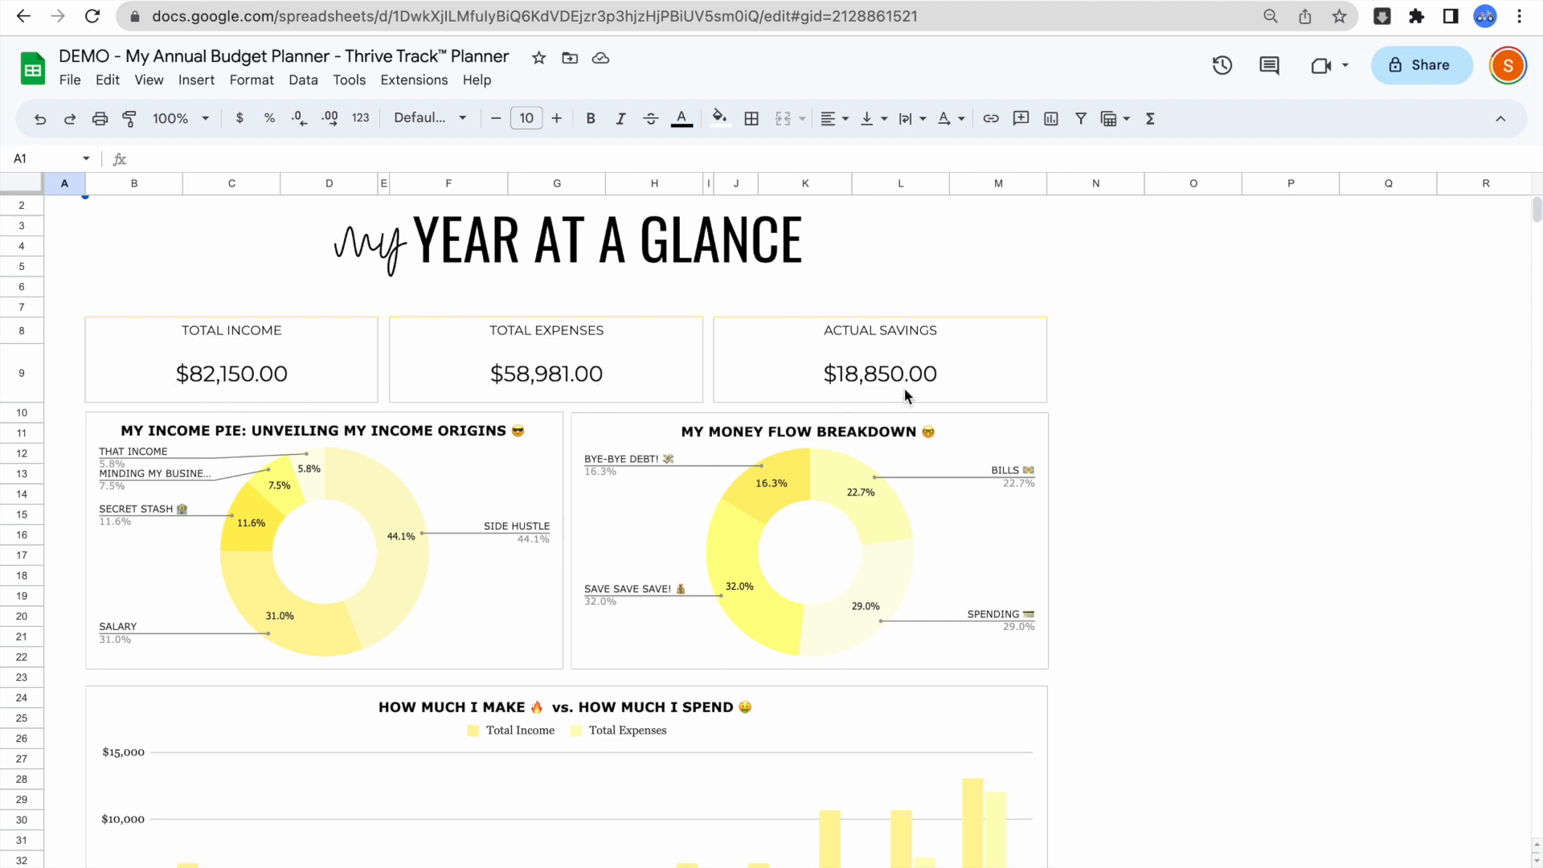
scroll(1163, 384, down, 2)
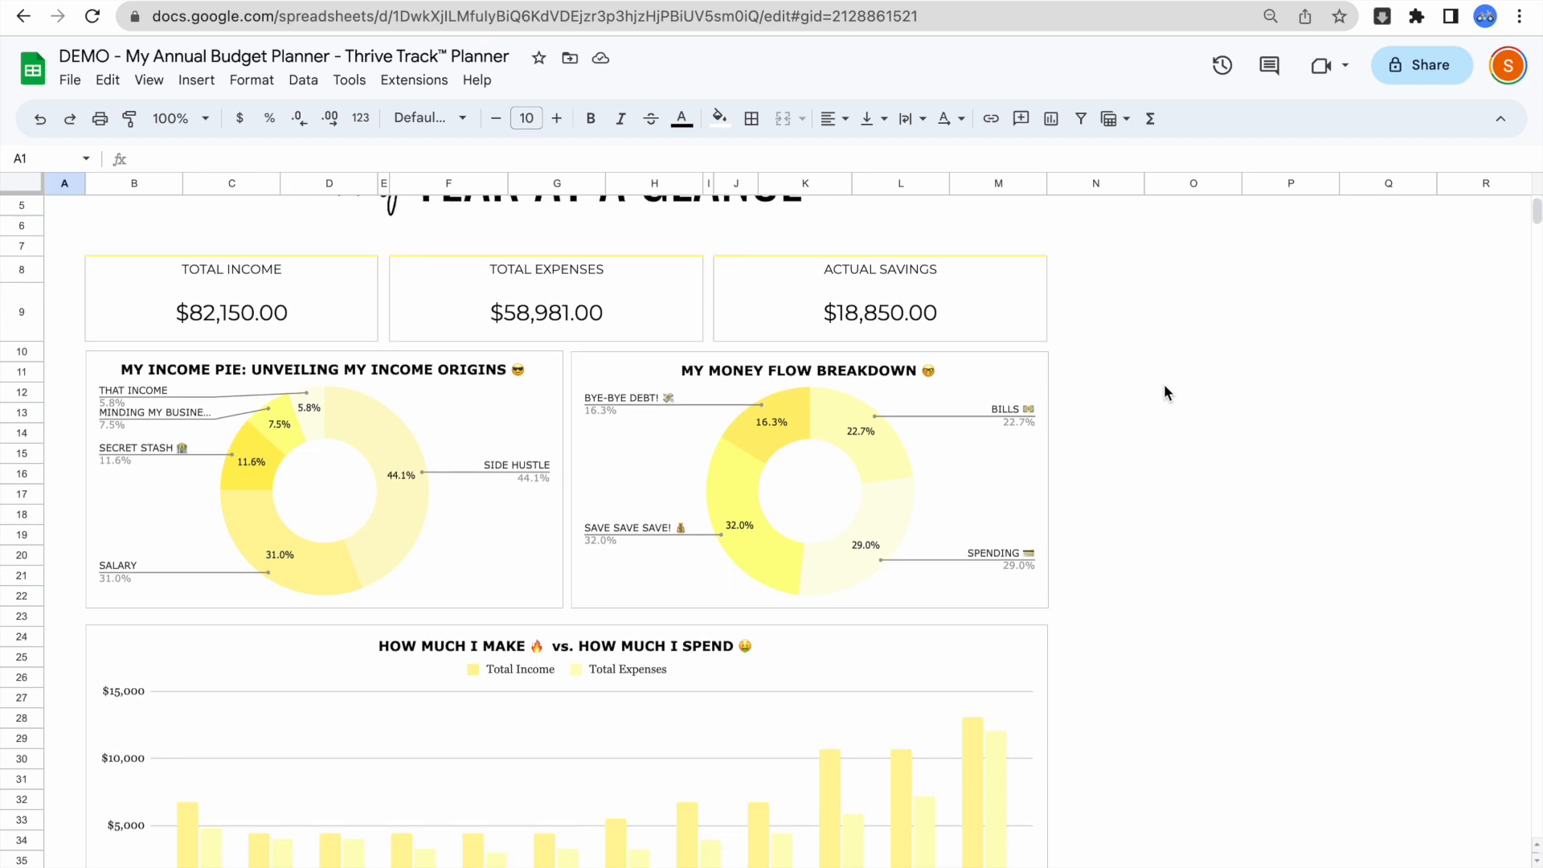
scroll(1164, 387, down, 2)
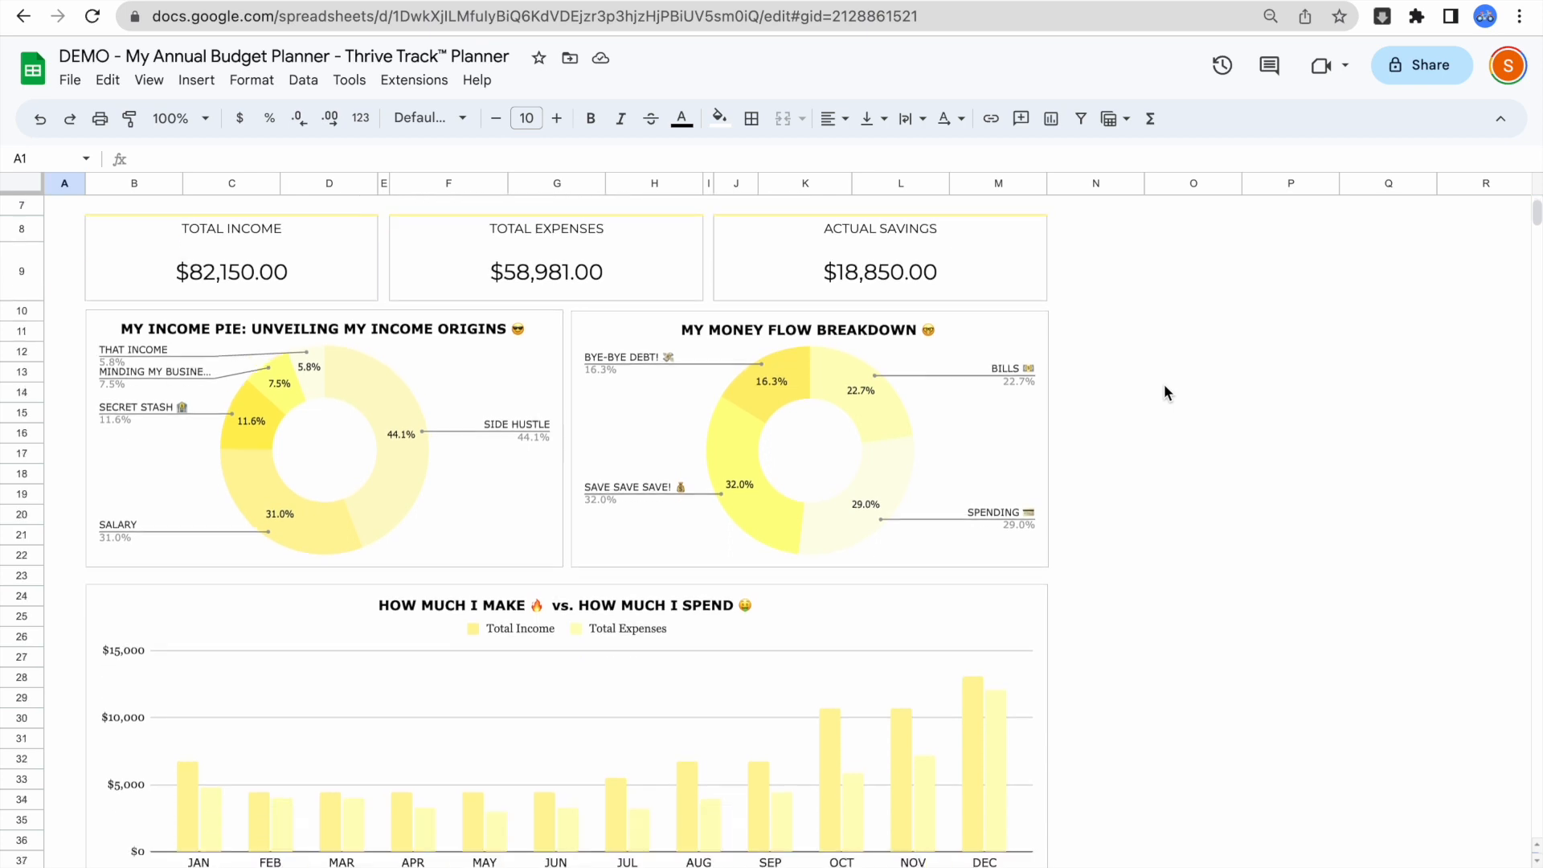
scroll(1163, 391, down, 1)
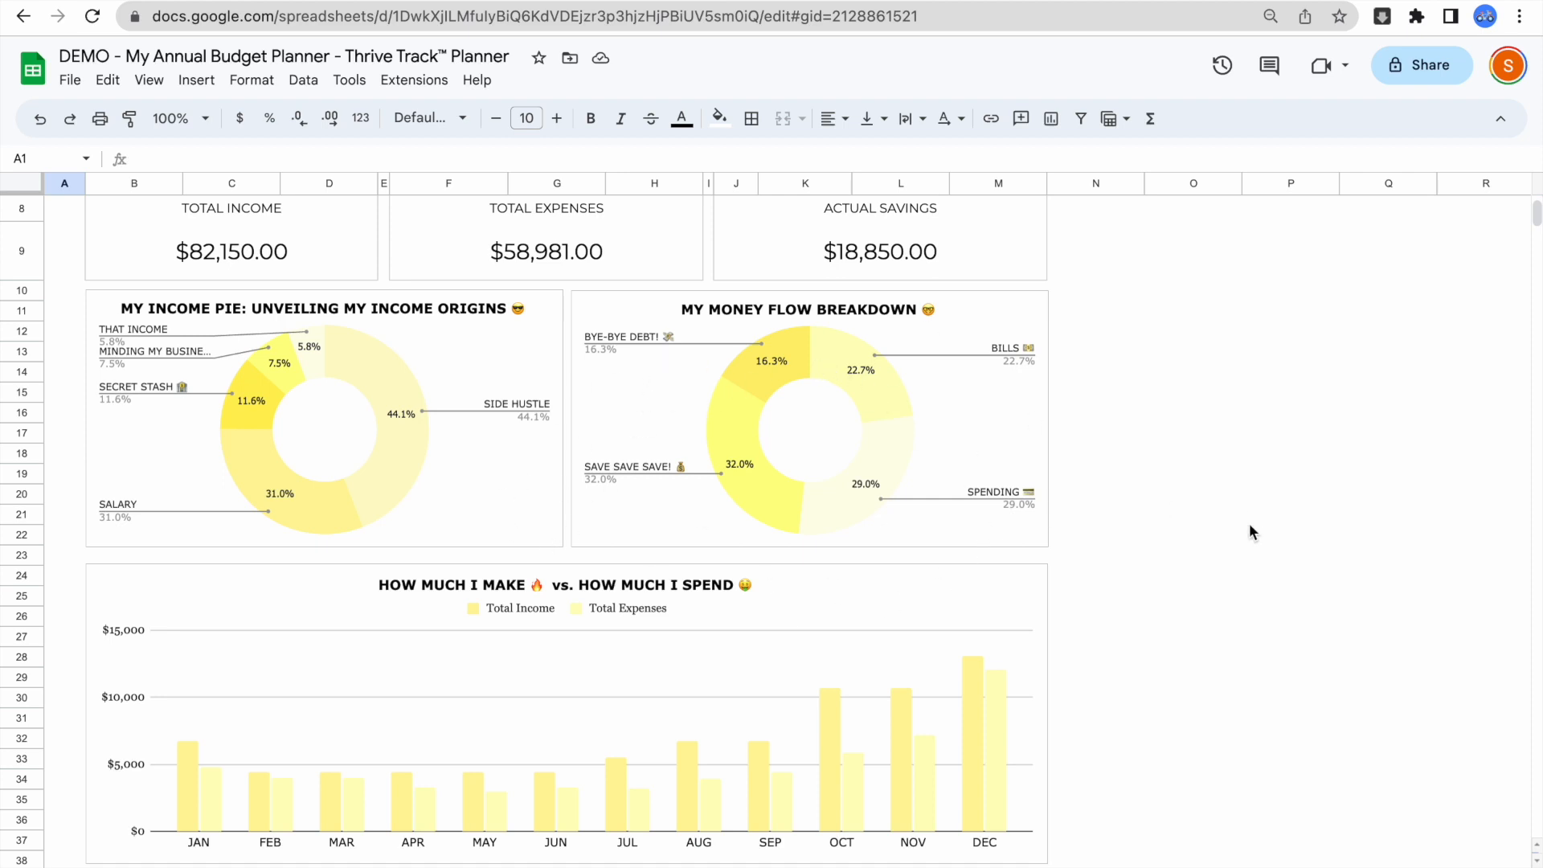
scroll(1250, 528, down, 6)
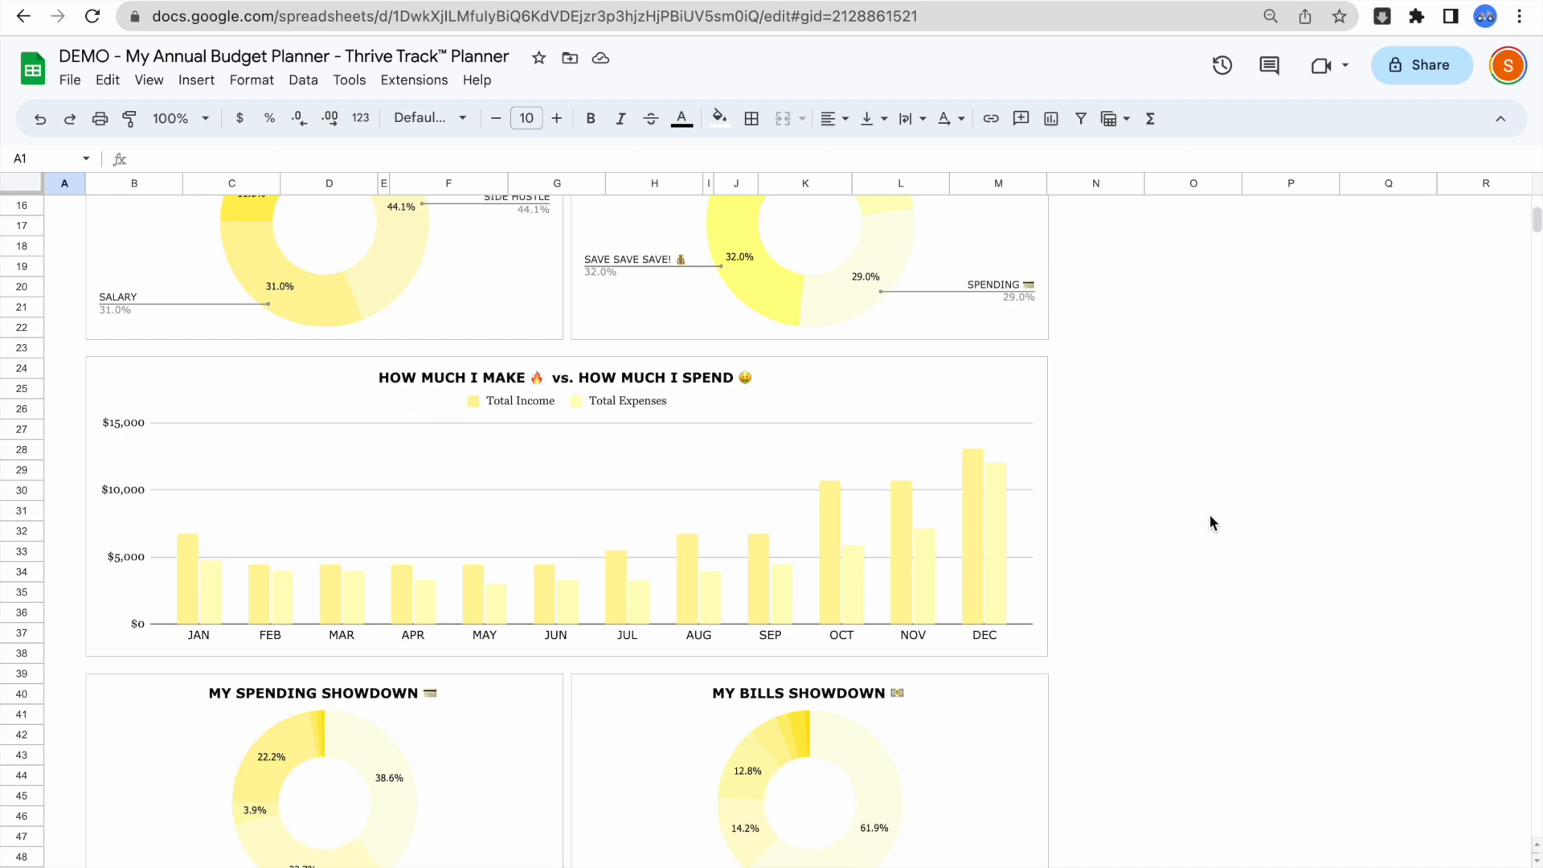
scroll(1211, 522, down, 5)
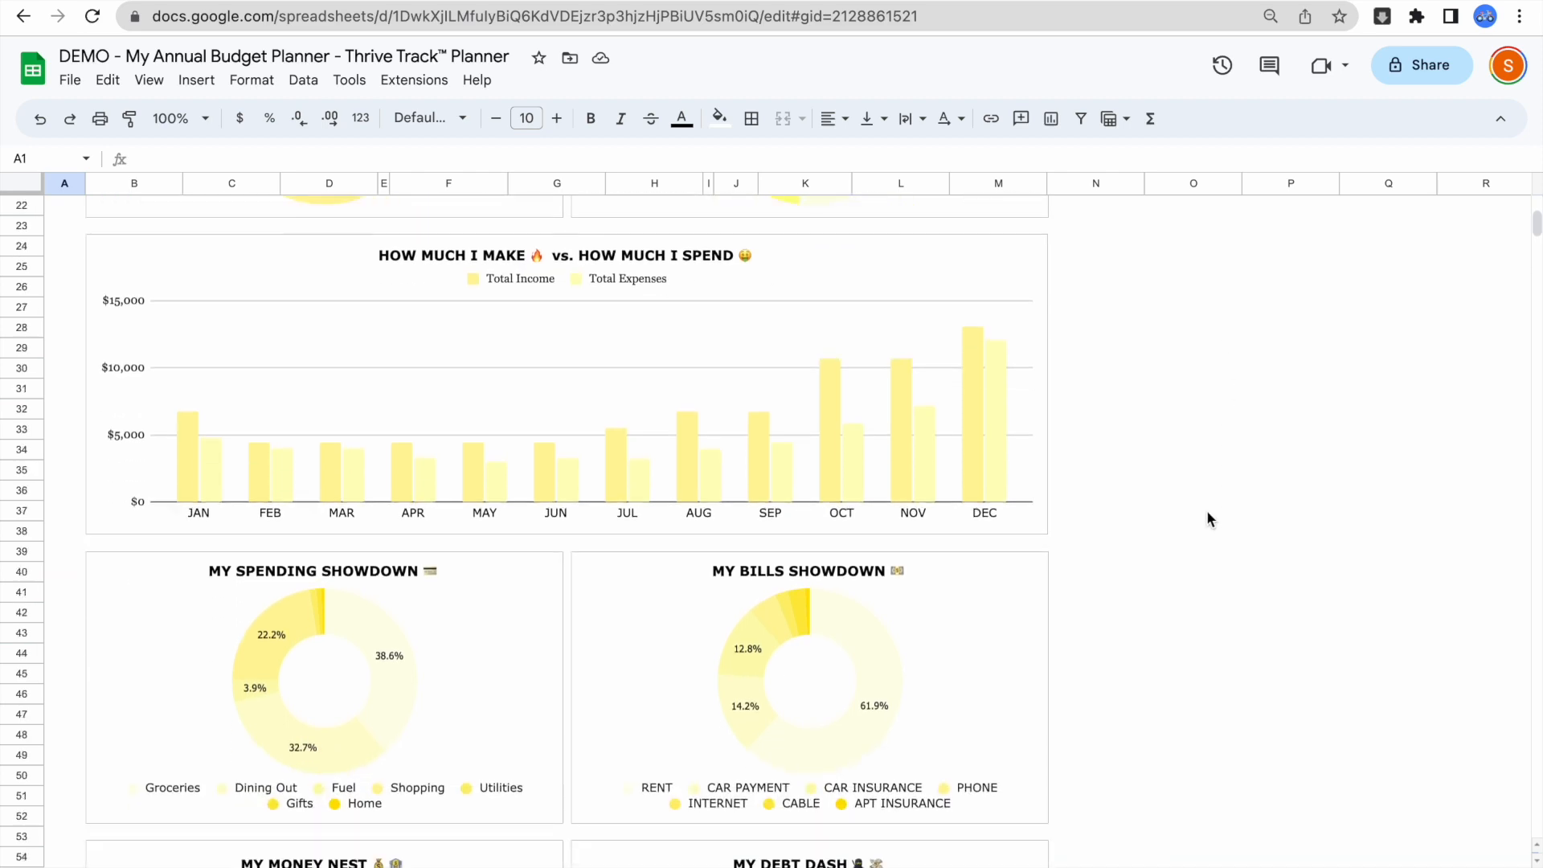
scroll(1207, 513, down, 6)
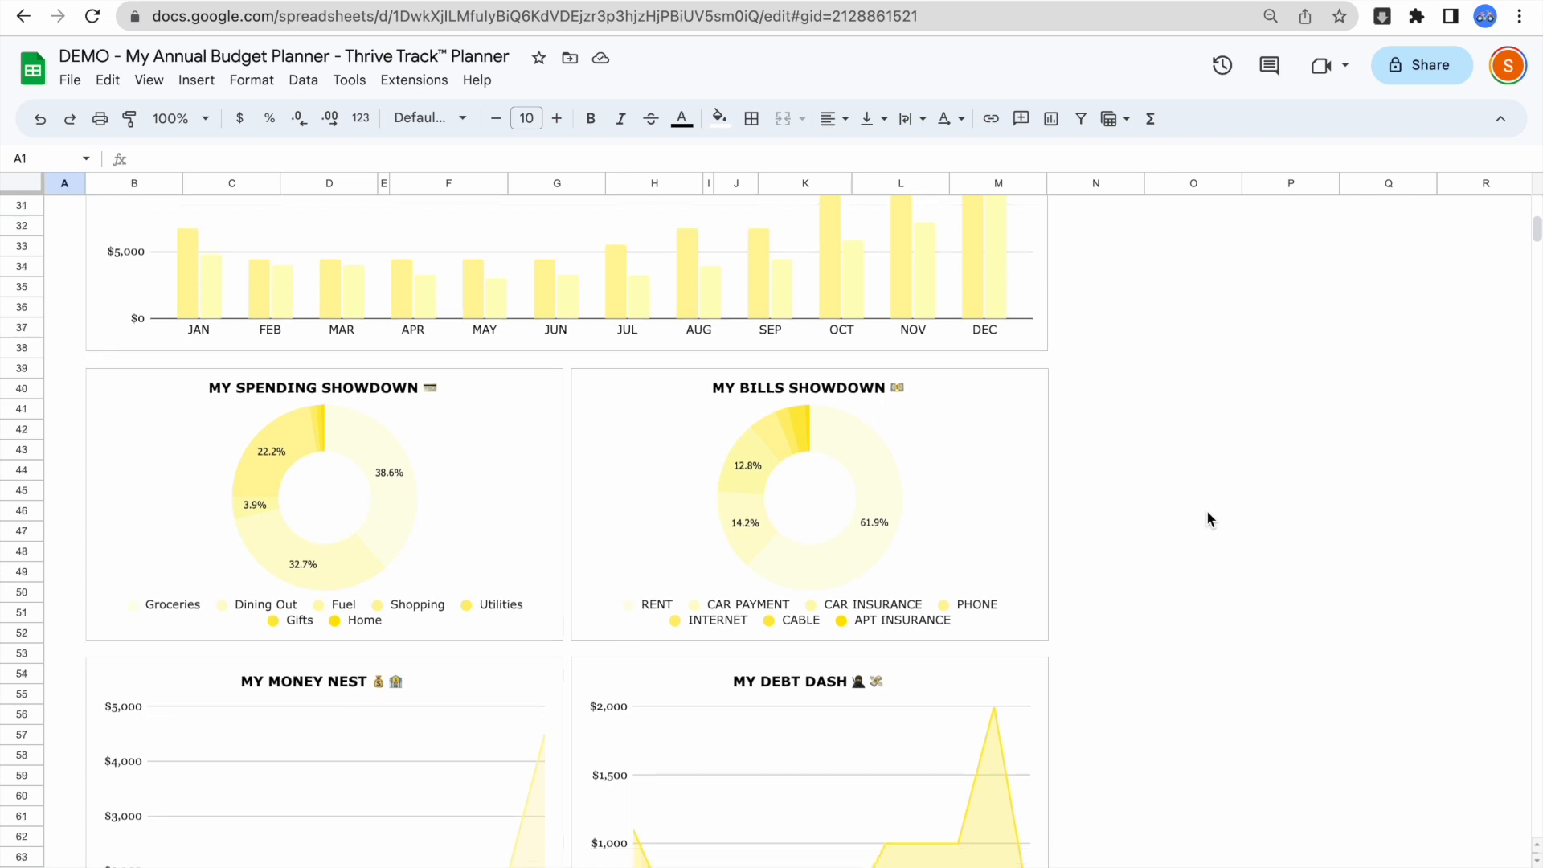
scroll(1207, 520, down, 2)
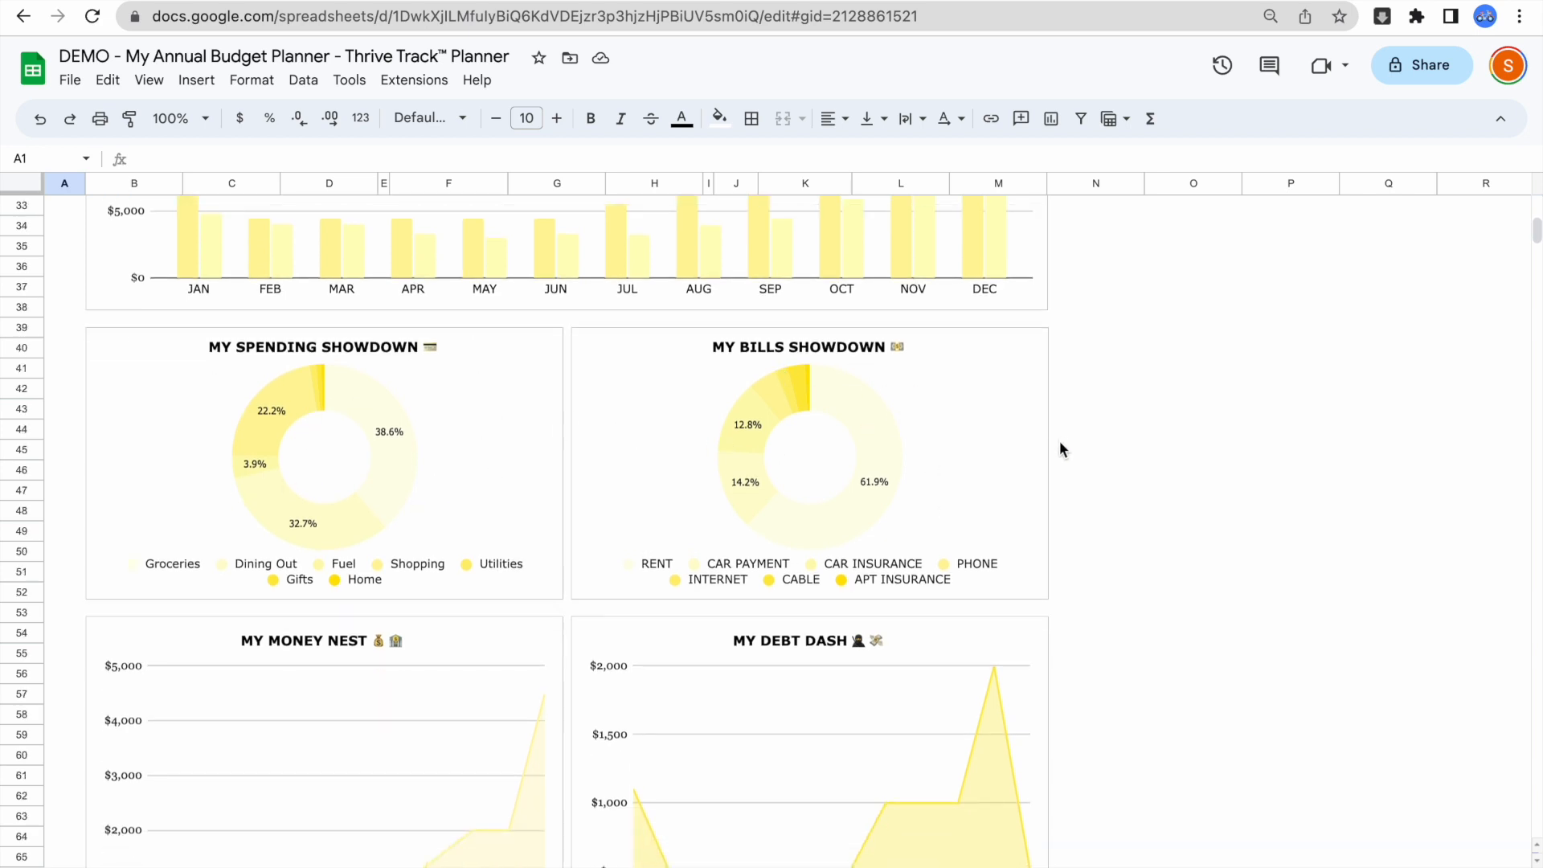
scroll(1059, 449, down, 5)
scroll(1060, 442, down, 2)
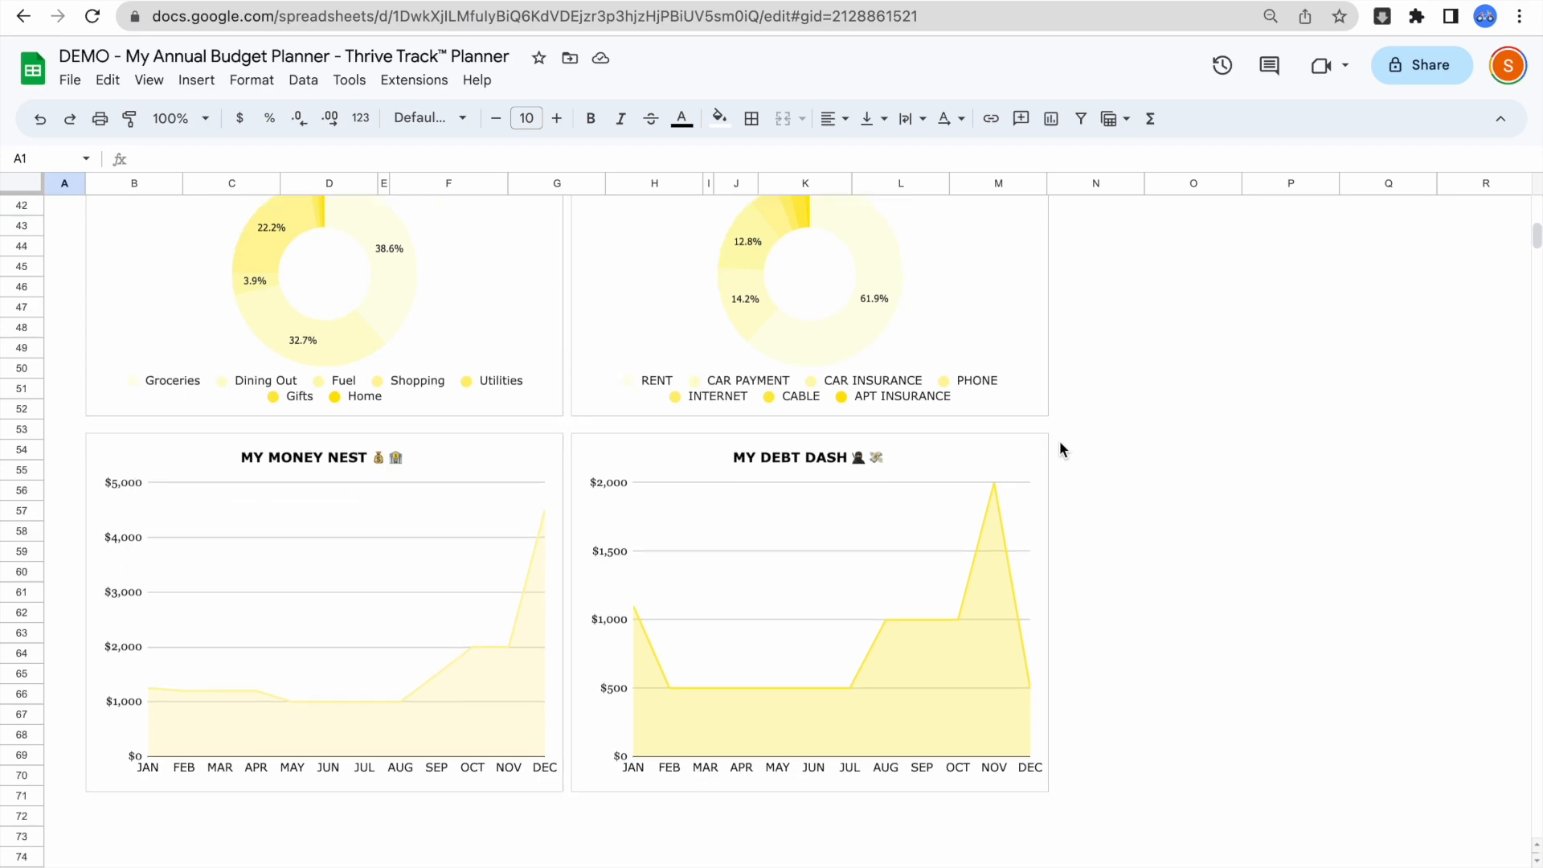
scroll(1060, 444, up, 15)
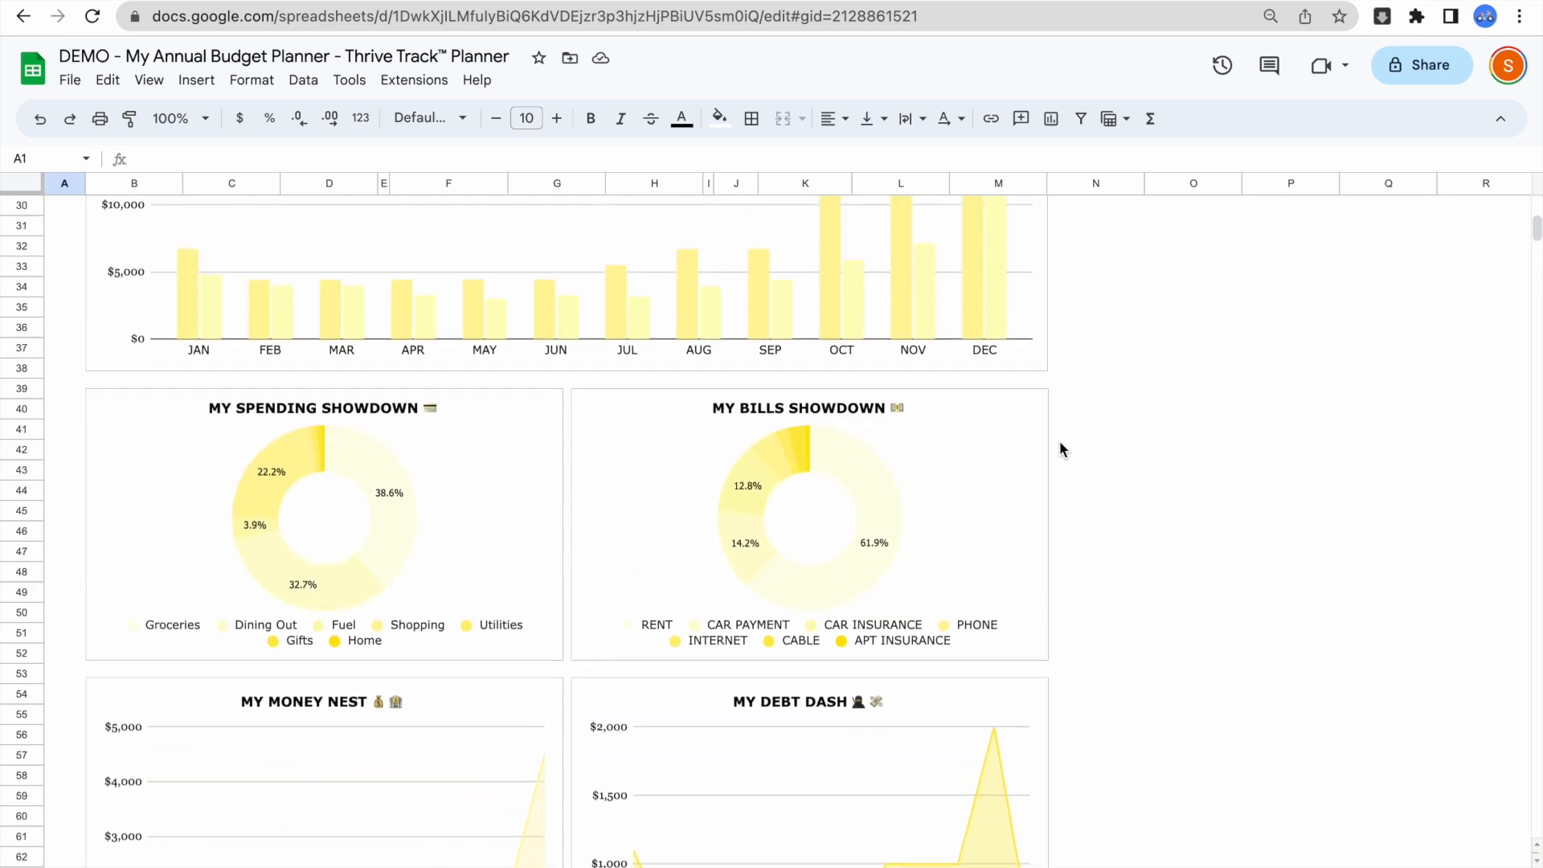